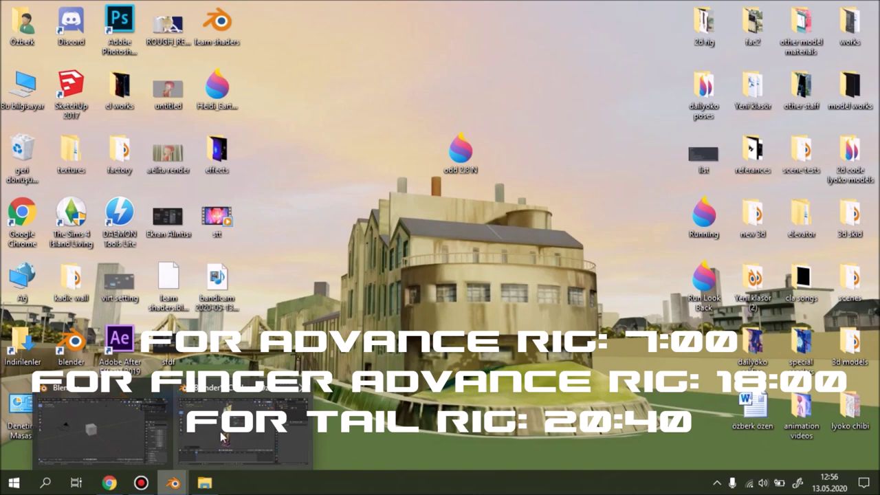
Step: Try out a hand's control bone on the rigged character and switch the viewport to solid shading
middle_drag(359, 212, 448, 180)
middle_drag(402, 157, 344, 218)
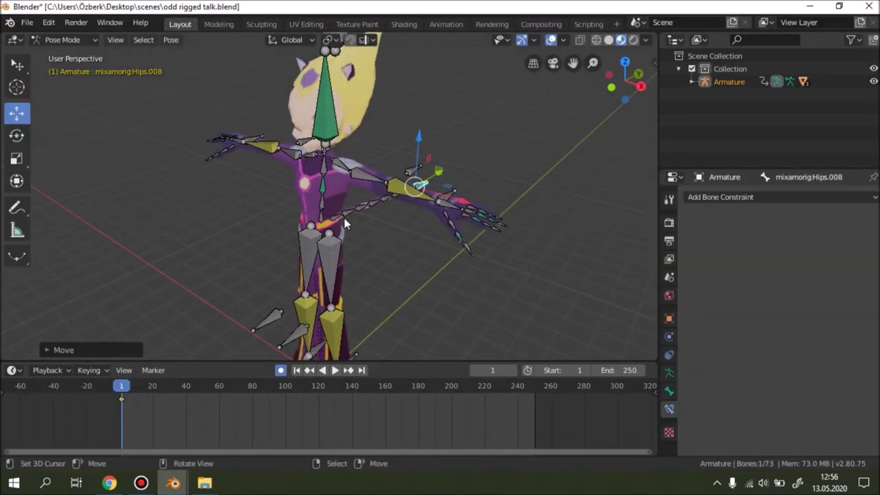
scroll(344, 218, up, 2)
scroll(513, 177, up, 2)
click(565, 196)
middle_drag(565, 196, 615, 250)
drag(621, 245, 519, 262)
middle_drag(518, 262, 329, 45)
key(z)
middle_drag(430, 175, 304, 138)
Step: Try moving the mixamorig:Hips bone to test how the legs follow, and undo the move
click(371, 184)
middle_drag(371, 184, 391, 217)
scroll(391, 217, up, 2)
key(g)
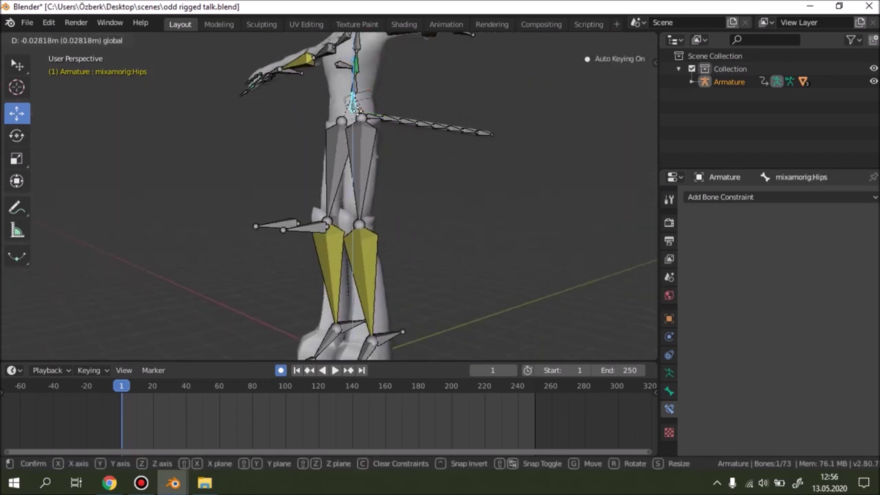
click(384, 251)
key(ctrl+z)
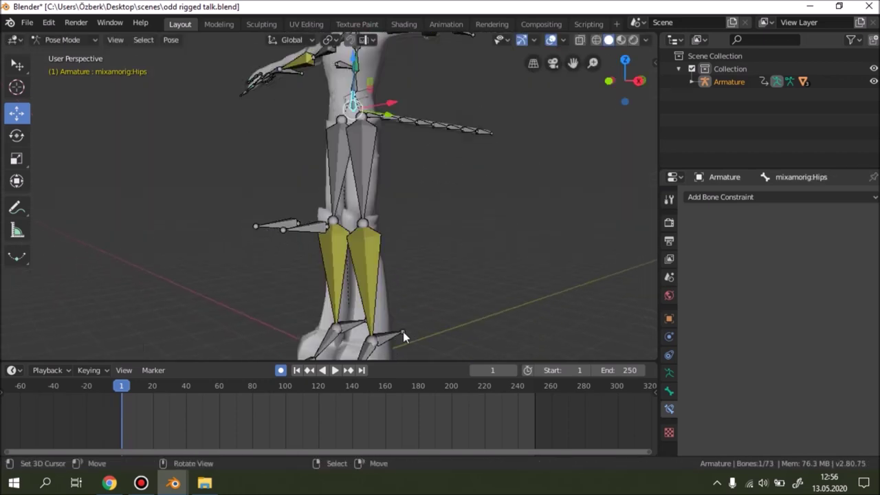
Step: Try lifting the left foot with the mixamorig:LeftLeg.001 control bone
click(378, 250)
key(g)
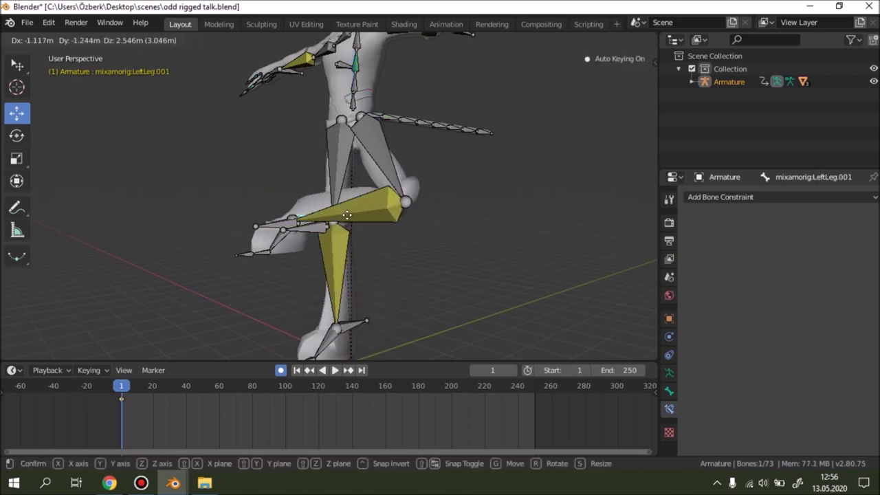
key(Escape)
Step: Move the tail tip's control bone mixamorig:Hips.008 toward the body so that the tail curls
middle_drag(401, 170, 397, 216)
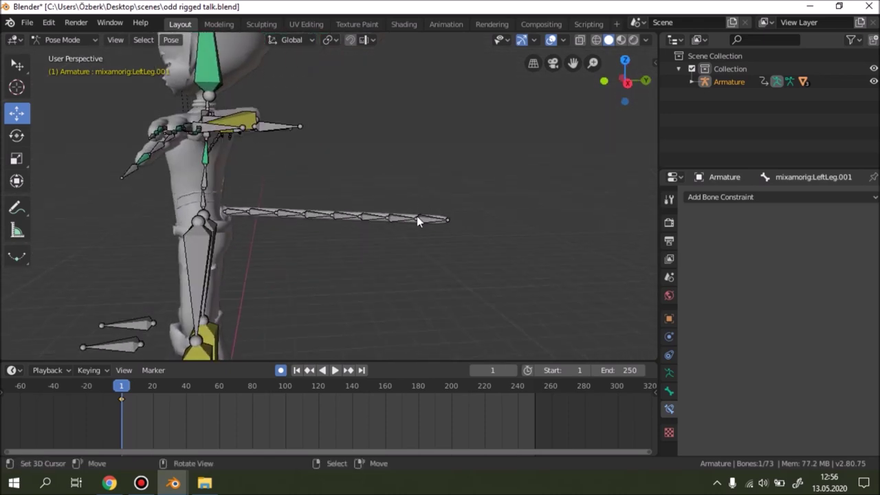
middle_drag(266, 236, 423, 227)
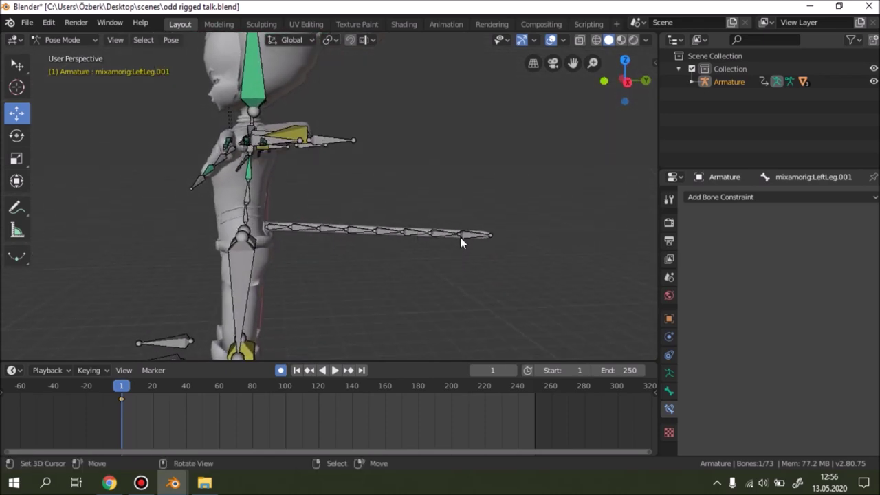
drag(477, 234, 338, 211)
middle_drag(338, 212, 453, 216)
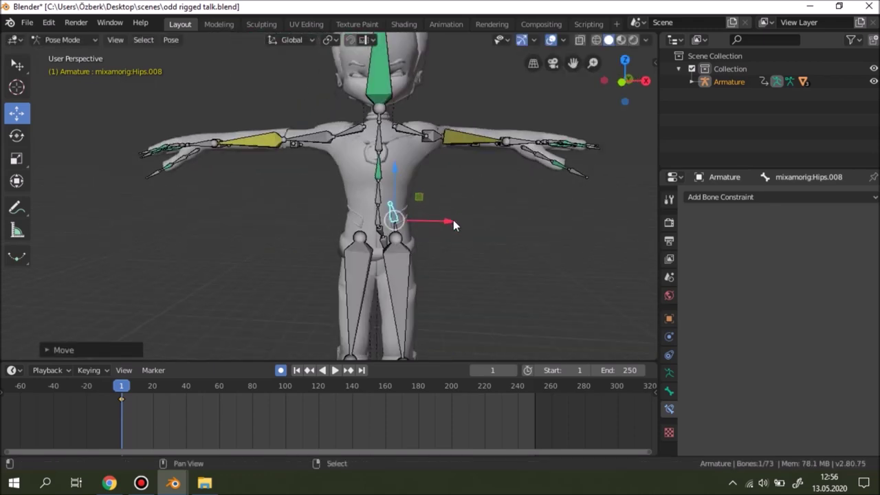
Step: Rotate the mixamorig:Neck bone freely to tilt the character's head
scroll(403, 103, up, 3)
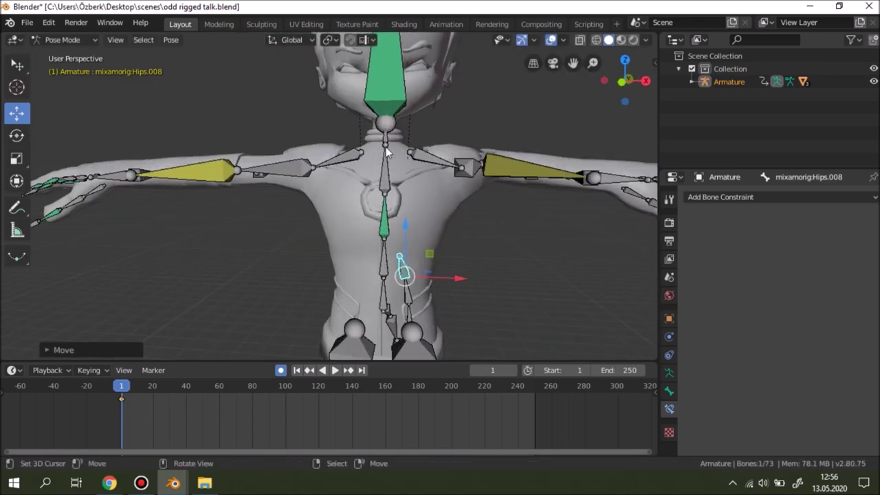
click(385, 134)
middle_drag(385, 135, 14, 110)
click(16, 136)
drag(321, 169, 227, 229)
Step: Rotate a finger bone on the hand to test the finger rig
middle_drag(227, 228, 347, 230)
scroll(350, 230, up, 4)
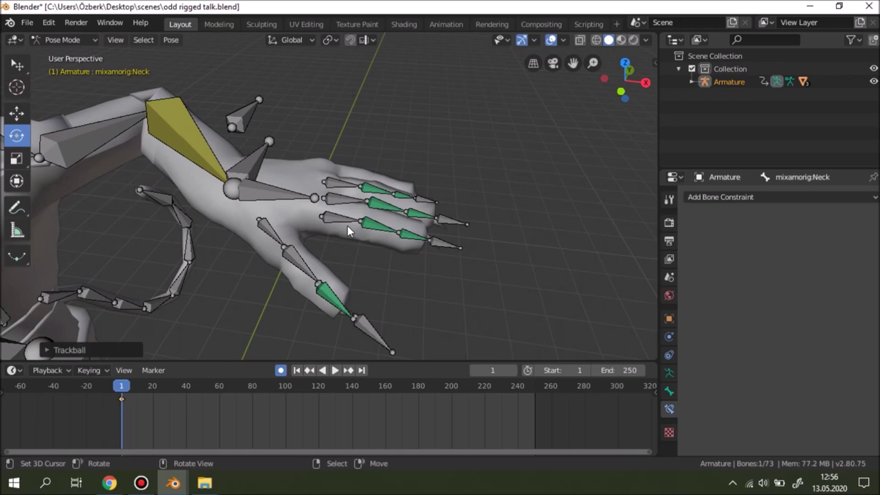
click(347, 232)
middle_drag(347, 232, 364, 131)
drag(367, 125, 301, 116)
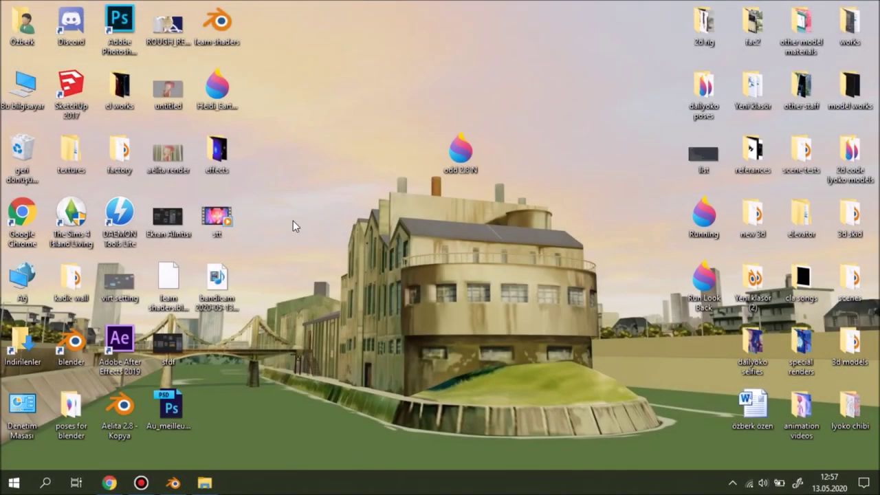
Step: Switch to the Mixamo site in Chrome and browse its character library
click(109, 482)
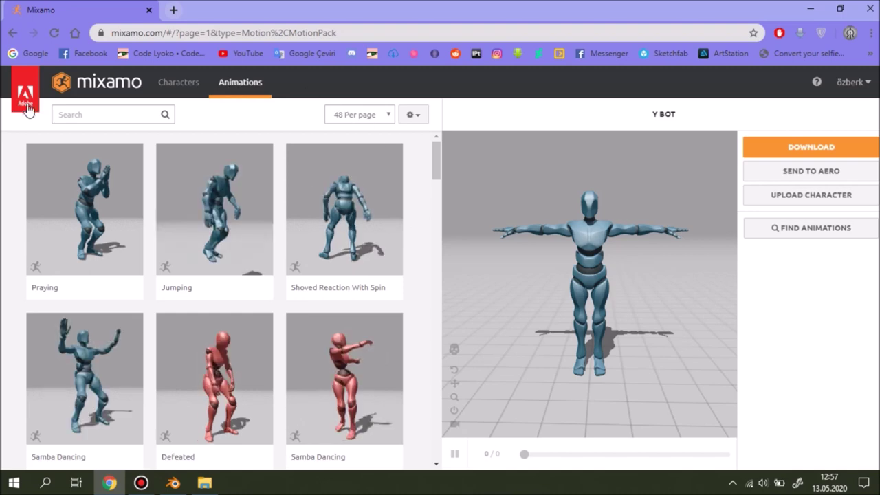
click(179, 83)
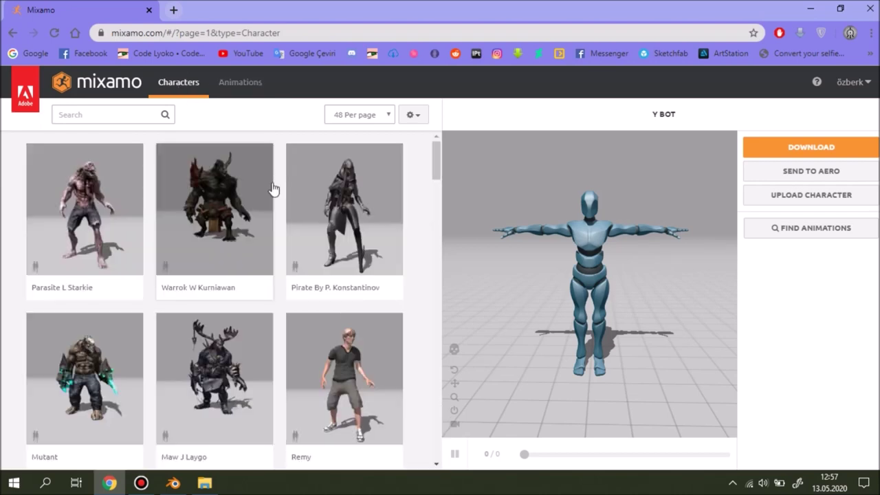
scroll(274, 188, down, 1)
scroll(274, 187, down, 6)
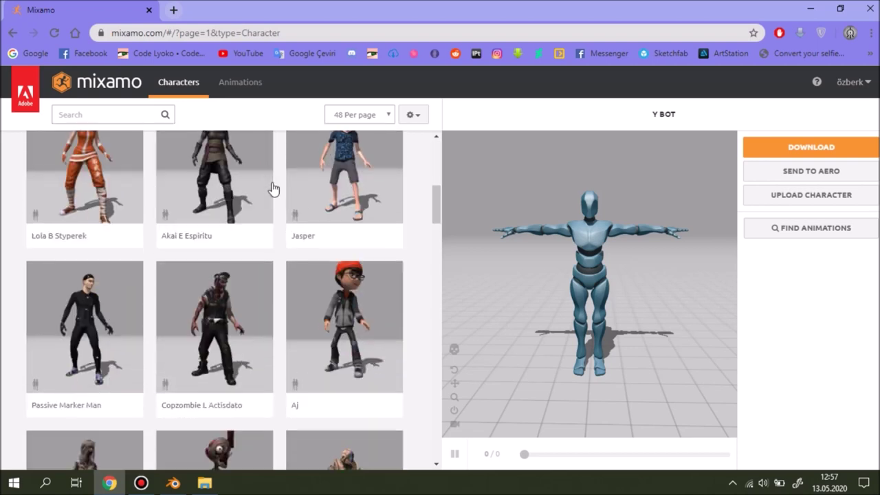
scroll(273, 200, down, 4)
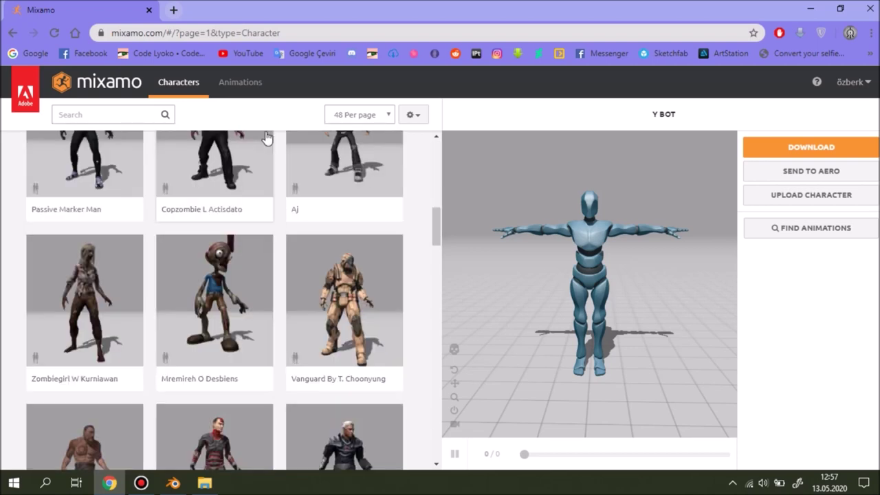
Step: Search the animation library for "t" and apply the T-Pose animation to the Y Bot
click(245, 88)
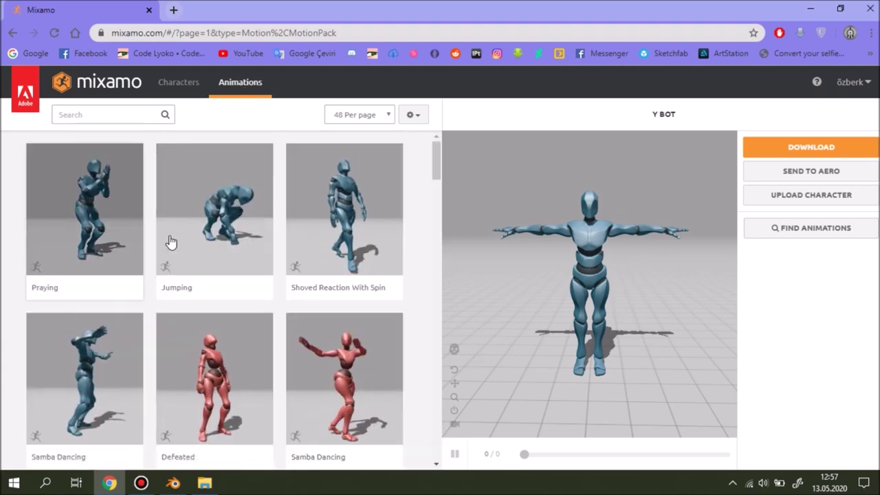
scroll(203, 259, down, 1)
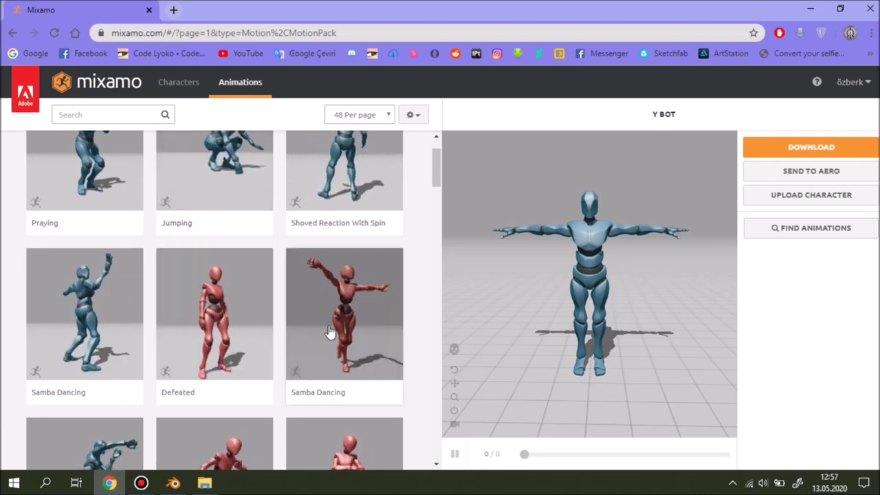
click(331, 332)
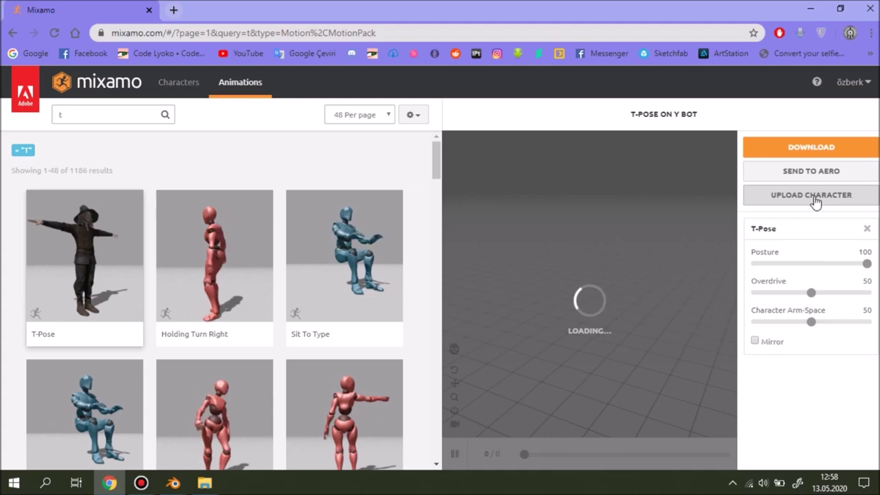
Step: Upload the odd 2.8 N file from the desktop as a new character for auto-rigging
click(784, 195)
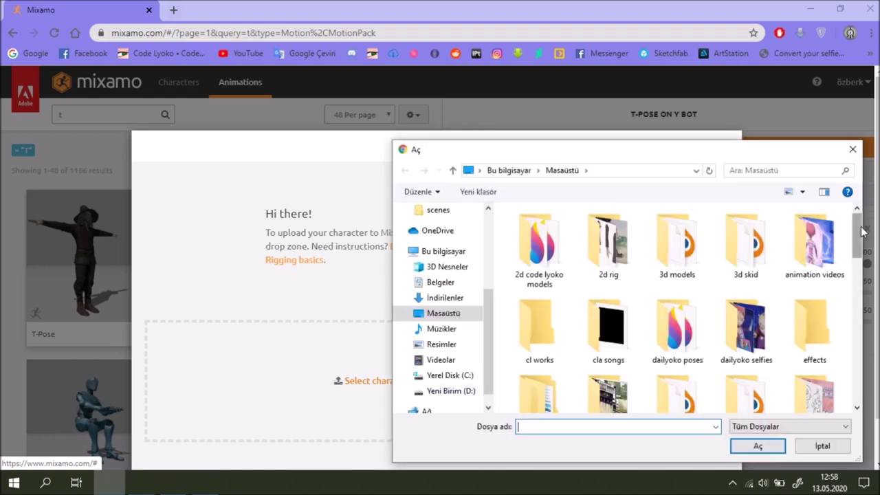
scroll(860, 233, down, 2)
scroll(838, 374, down, 1)
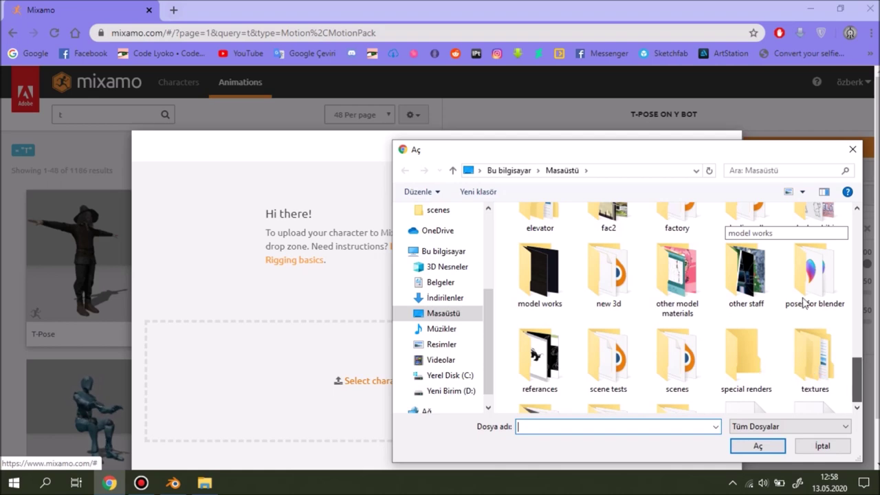
scroll(857, 381, down, 5)
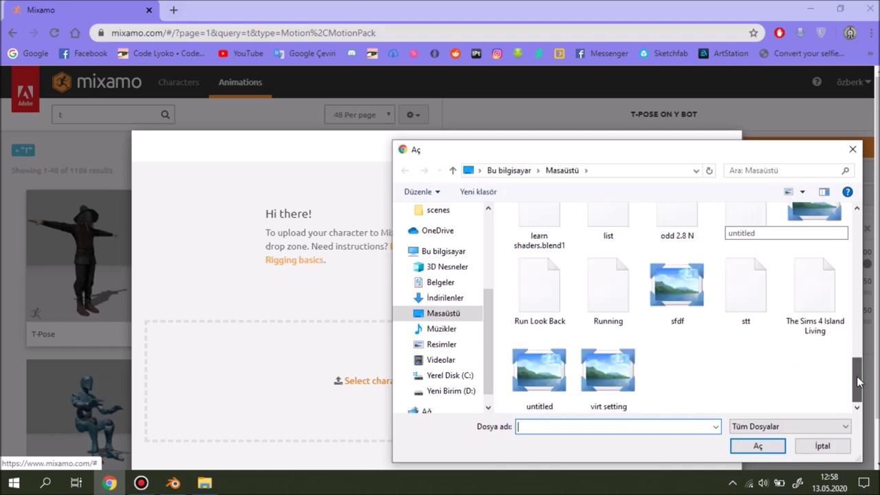
scroll(664, 277, up, 1)
scroll(660, 285, up, 3)
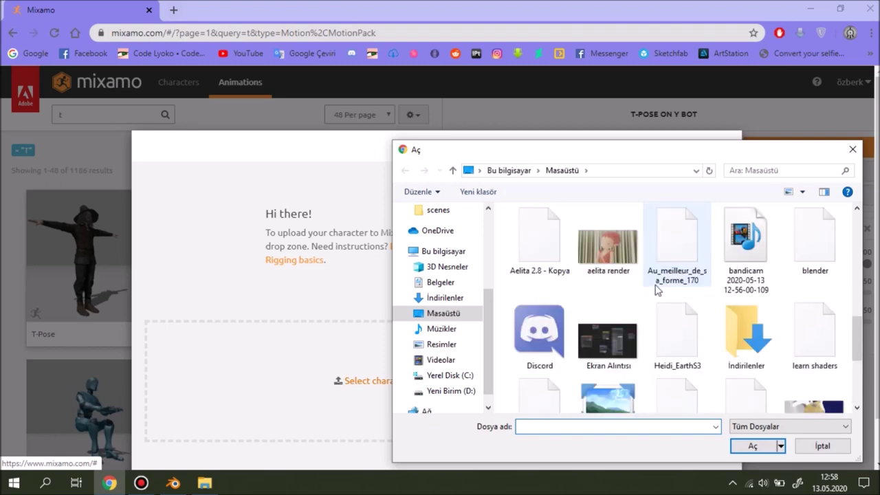
scroll(656, 290, down, 3)
scroll(674, 299, down, 2)
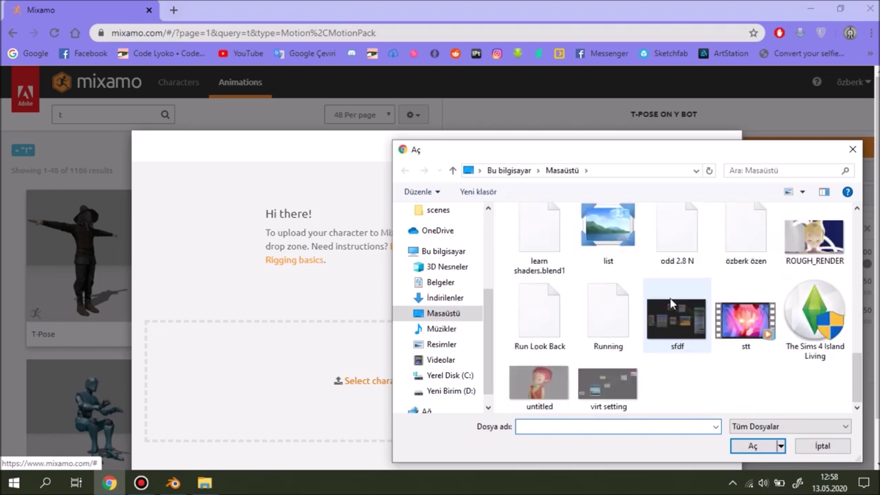
click(692, 247)
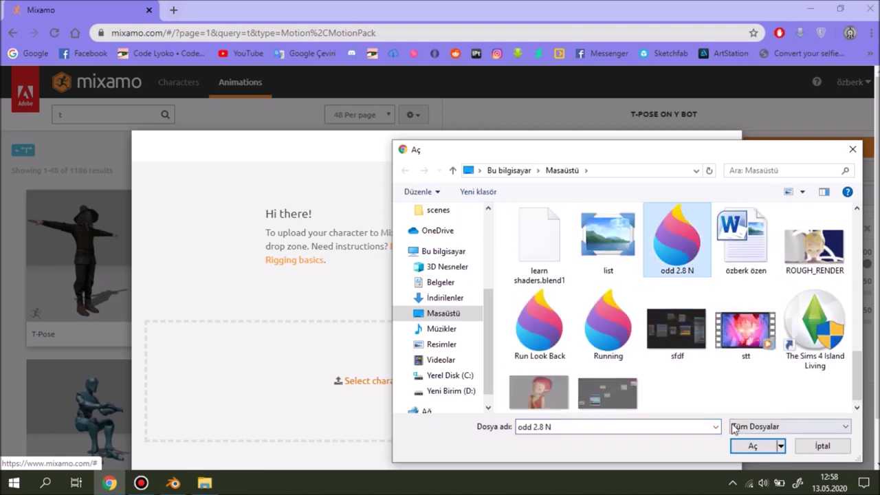
click(732, 445)
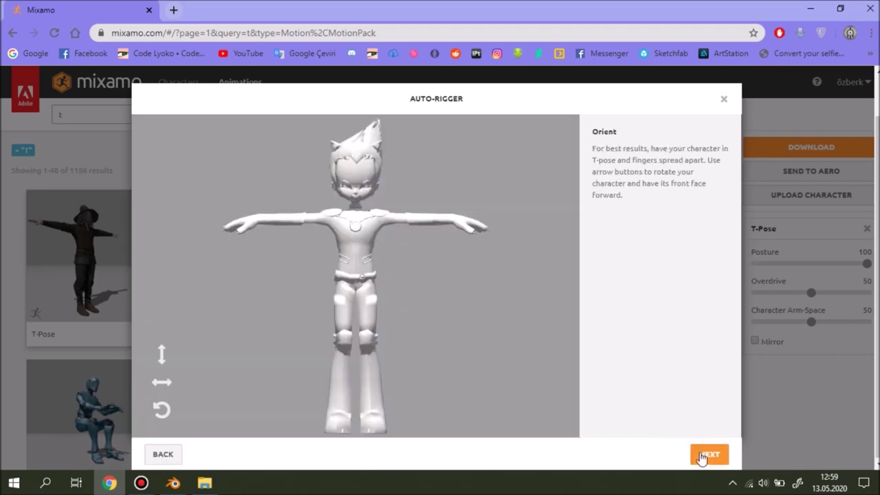
Step: Accept the model's orientation and place the symmetric auto-rigger markers on the chin, wrists, elbows, knees and groin
click(703, 455)
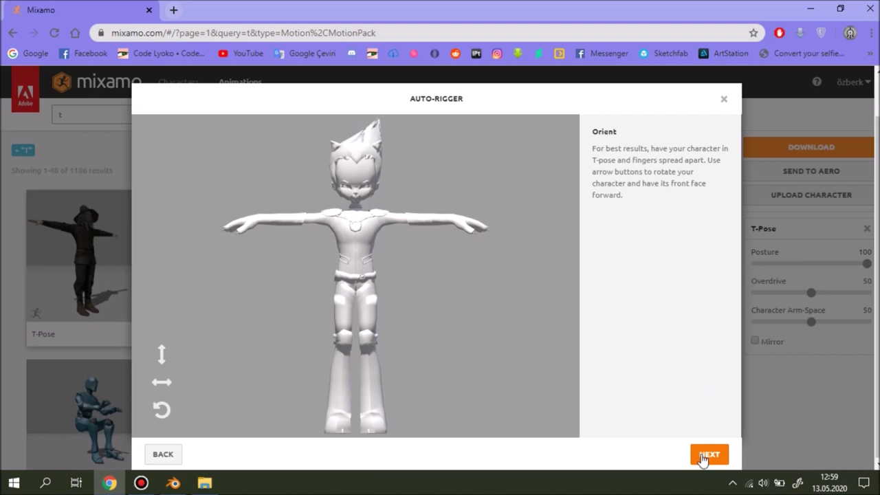
drag(203, 276, 355, 208)
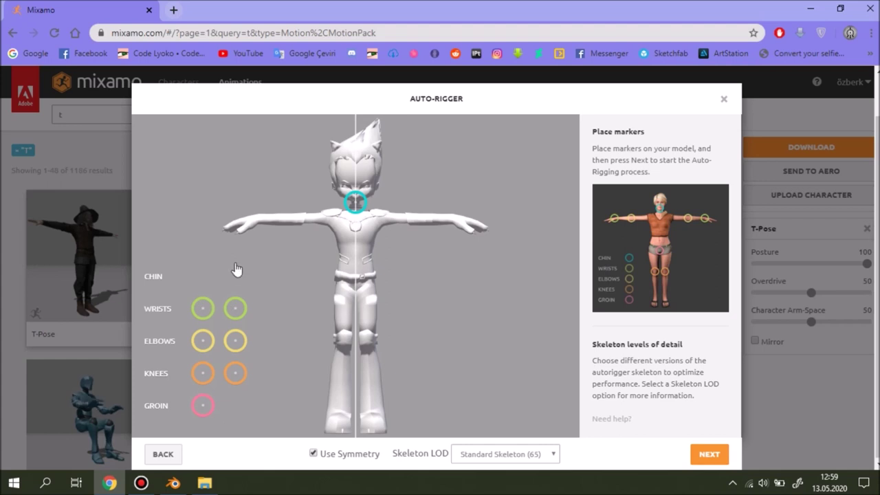
mouse_move(236, 269)
mouse_down()
mouse_move(251, 221)
mouse_move(260, 223)
mouse_up()
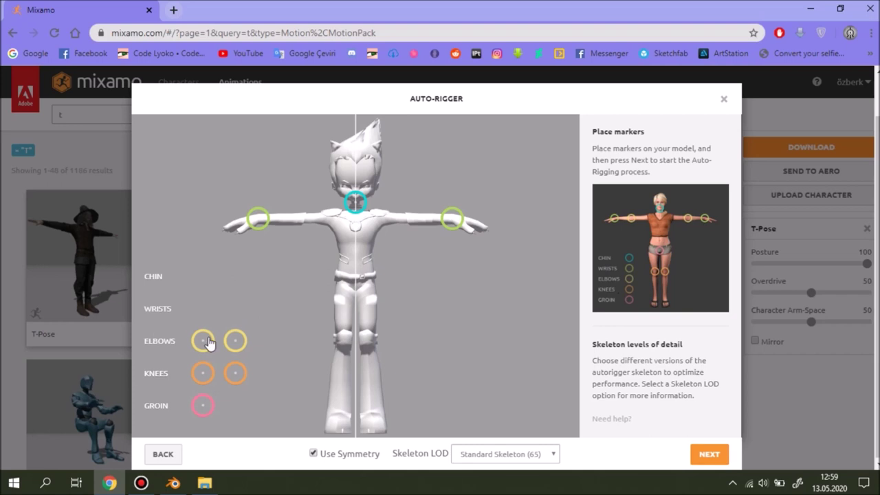
drag(295, 221, 300, 220)
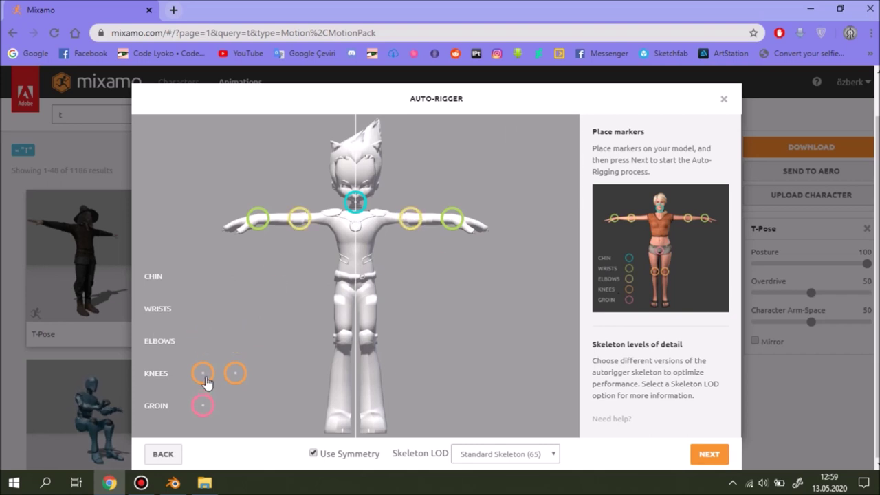
drag(326, 352, 342, 344)
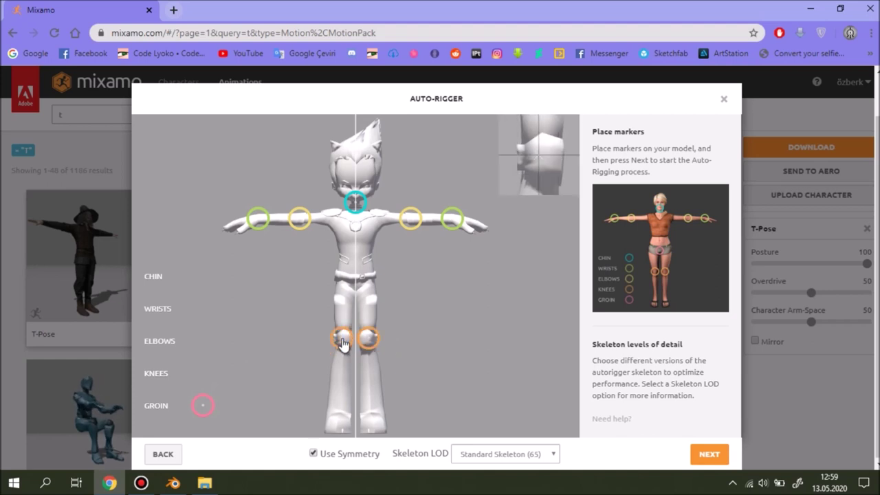
drag(343, 344, 345, 346)
mouse_move(210, 407)
mouse_down()
mouse_move(306, 346)
mouse_move(366, 296)
mouse_move(357, 291)
mouse_up()
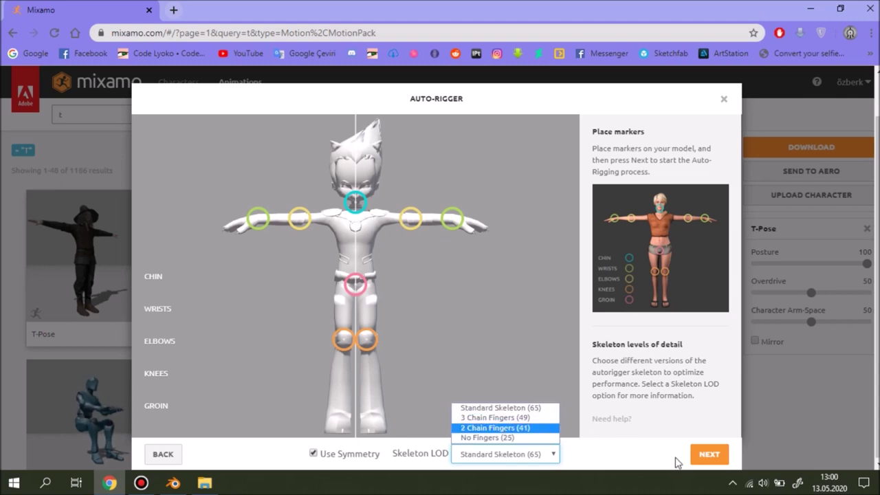
Step: Set the skeleton level of detail to Standard Skeleton (65) and start the auto-rigging
click(523, 407)
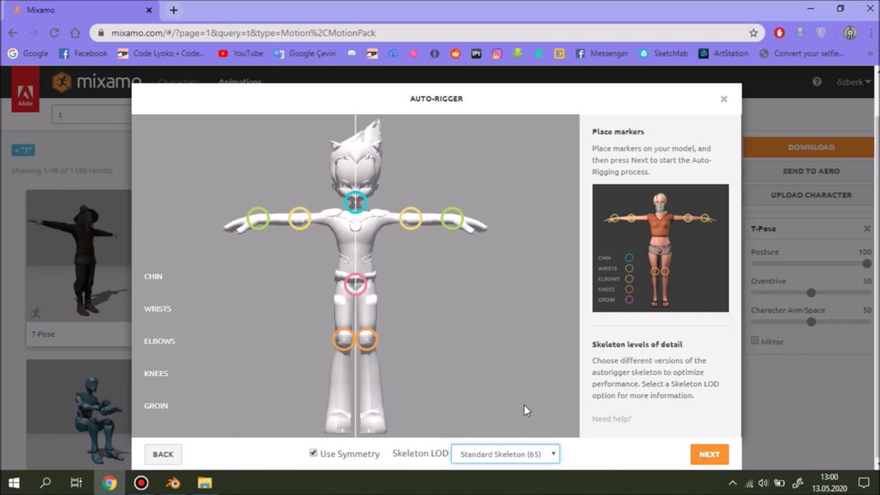
click(706, 455)
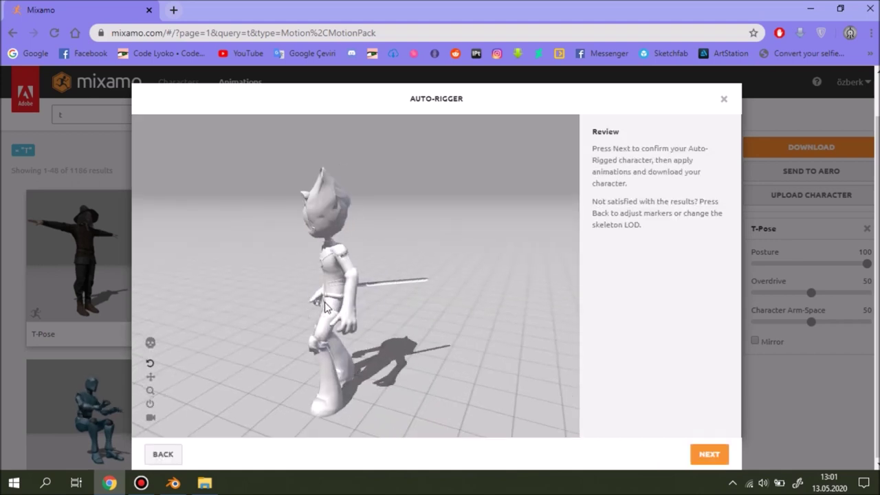
Step: Check the auto-rigged character with its skeleton display toggled, and accept the rig for use with the T-Pose
click(149, 345)
click(149, 347)
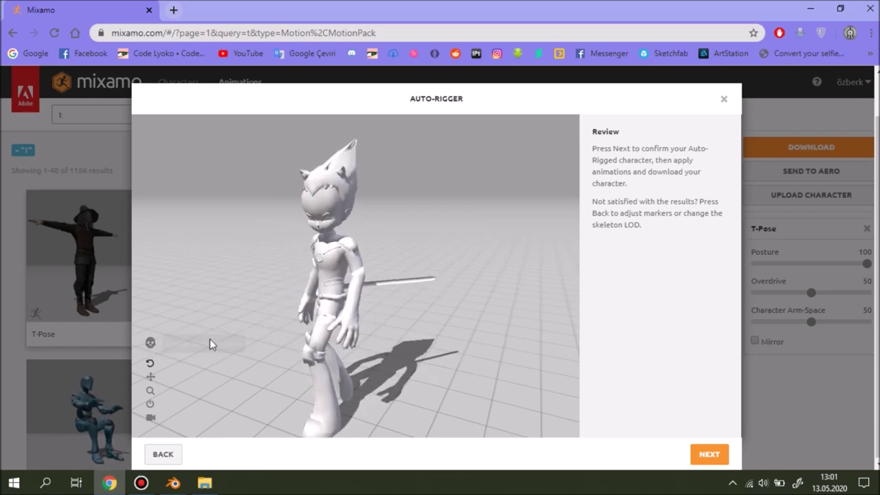
click(151, 344)
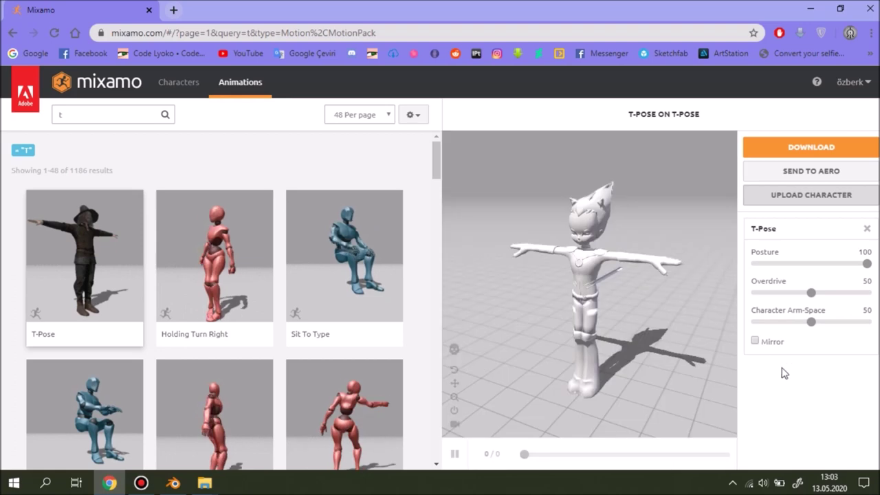
scroll(625, 279, up, 3)
drag(624, 280, 566, 289)
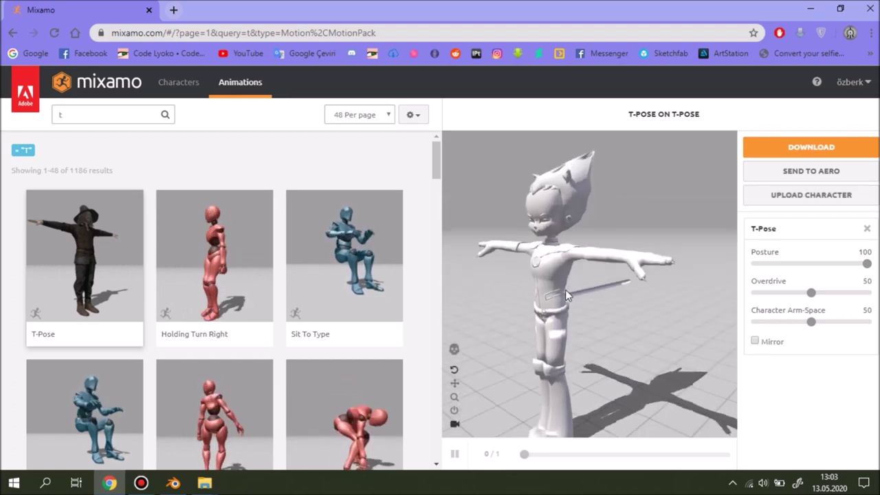
Step: Examine the rigged character's skeleton from different angles, reset the view and return to the mesh display
click(453, 350)
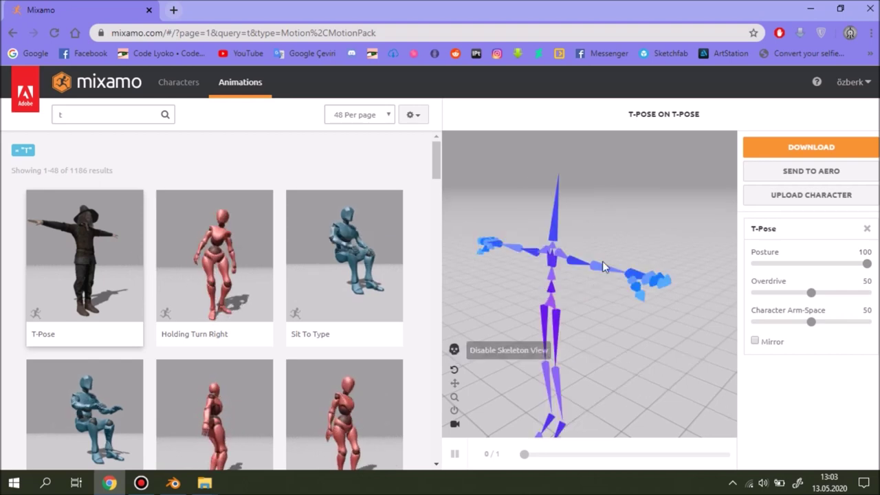
drag(582, 305, 576, 351)
click(453, 369)
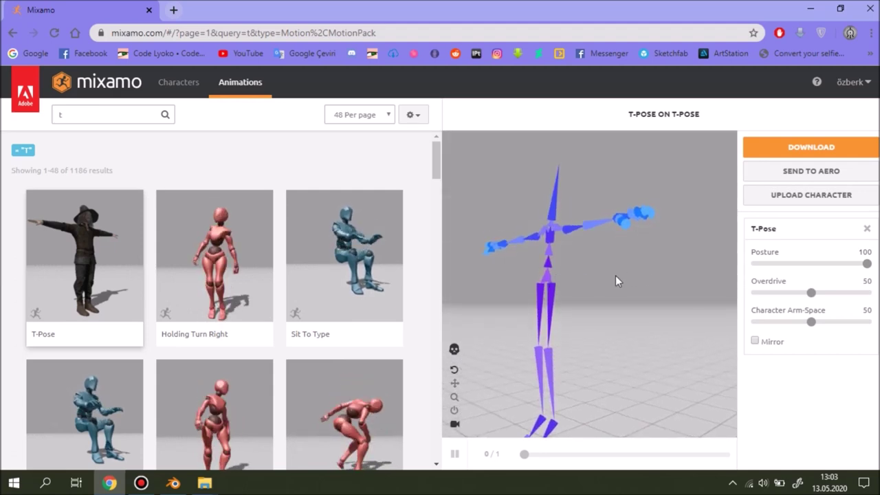
click(455, 351)
mouse_move(581, 261)
mouse_down()
mouse_move(696, 253)
mouse_move(588, 262)
mouse_up()
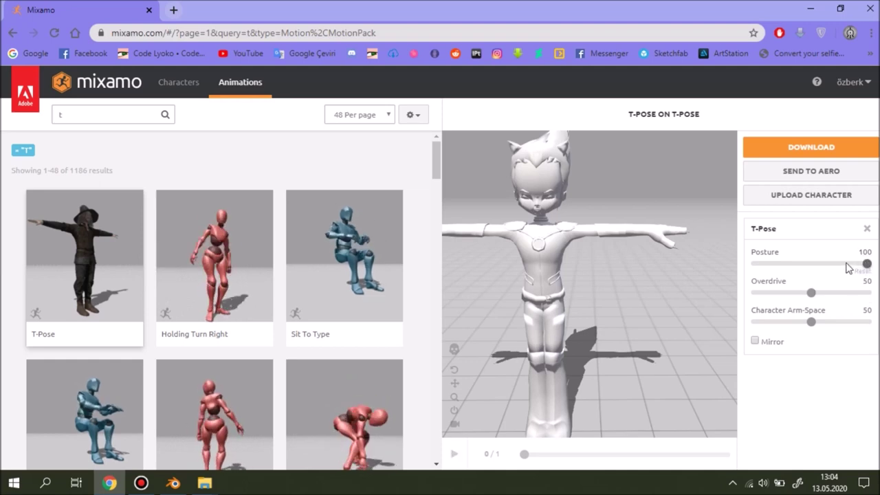
Step: Try out the T-Pose's Posture, Character Arm-Space and Mirror settings, and restore them to 50, 50 and off
click(815, 265)
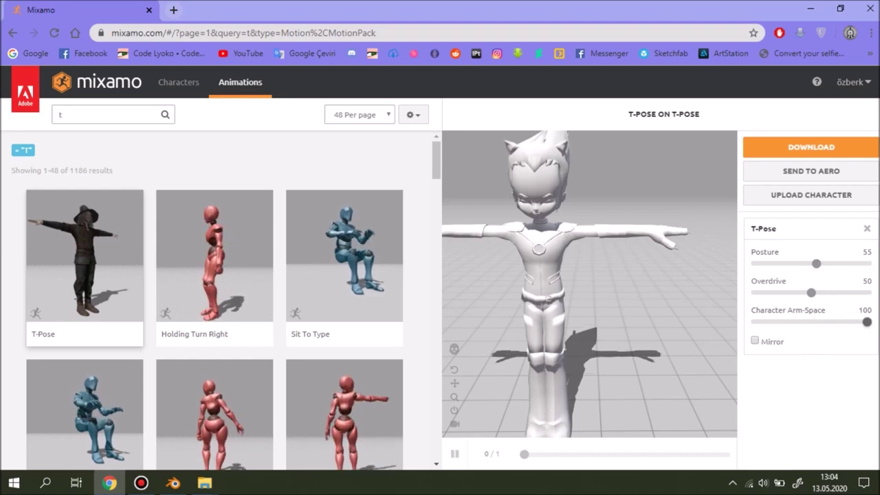
click(859, 337)
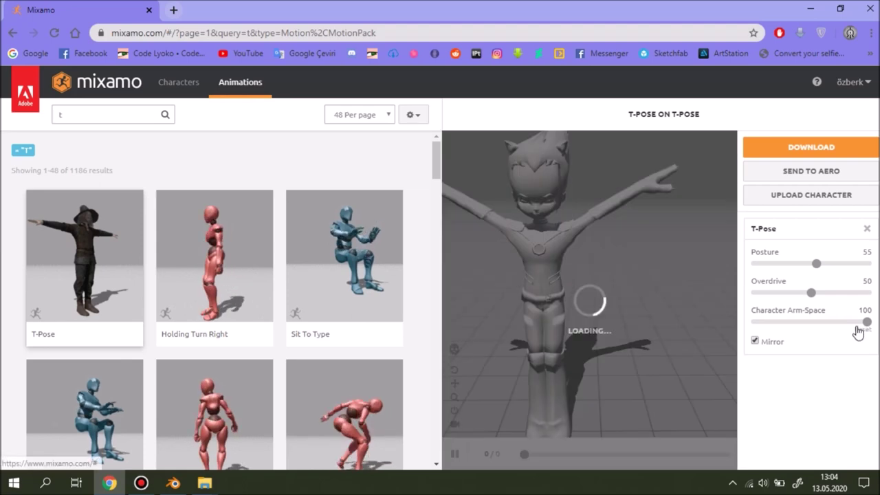
click(755, 341)
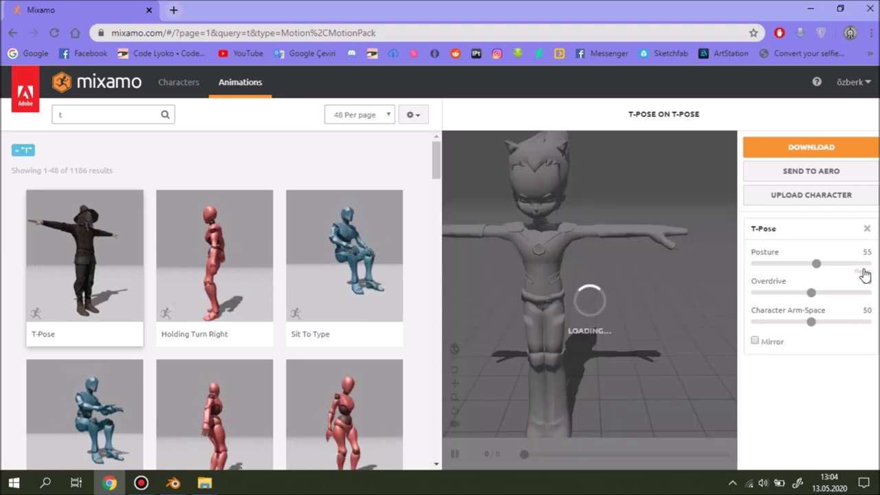
click(863, 272)
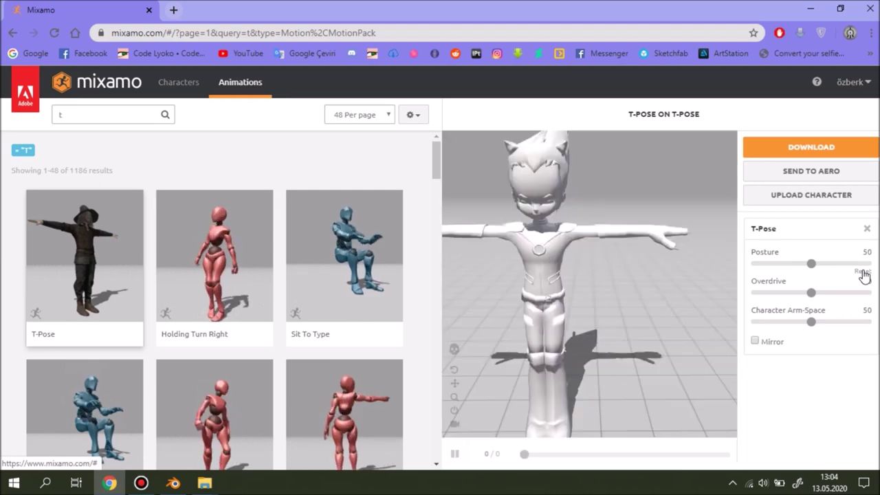
Step: Download the T-Pose character and select the downloaded T-Pose file on the desktop
click(822, 147)
click(611, 301)
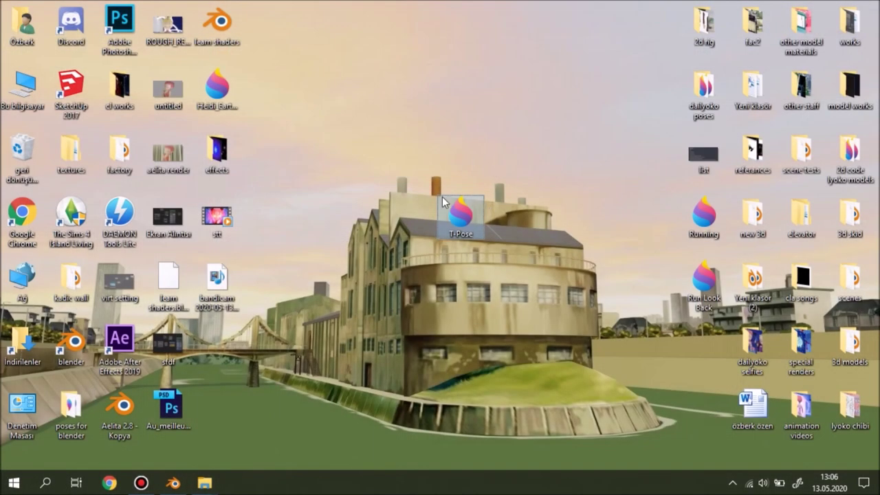
drag(426, 181, 501, 254)
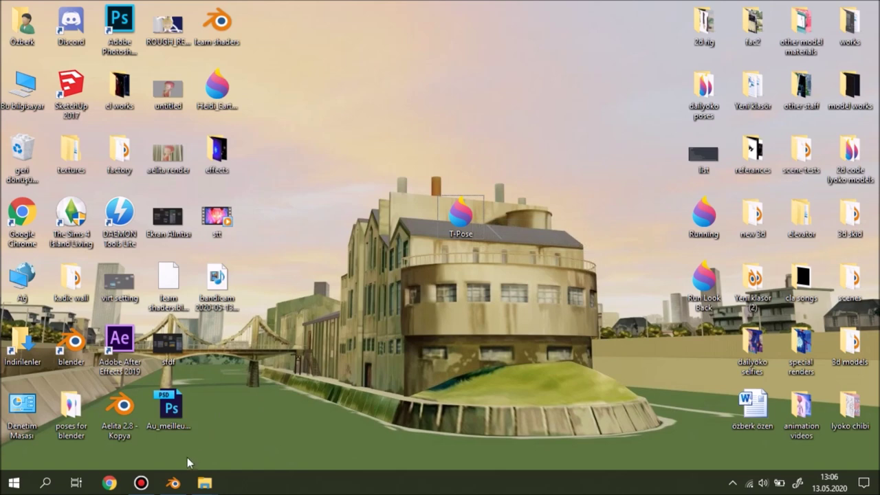
drag(449, 213, 502, 276)
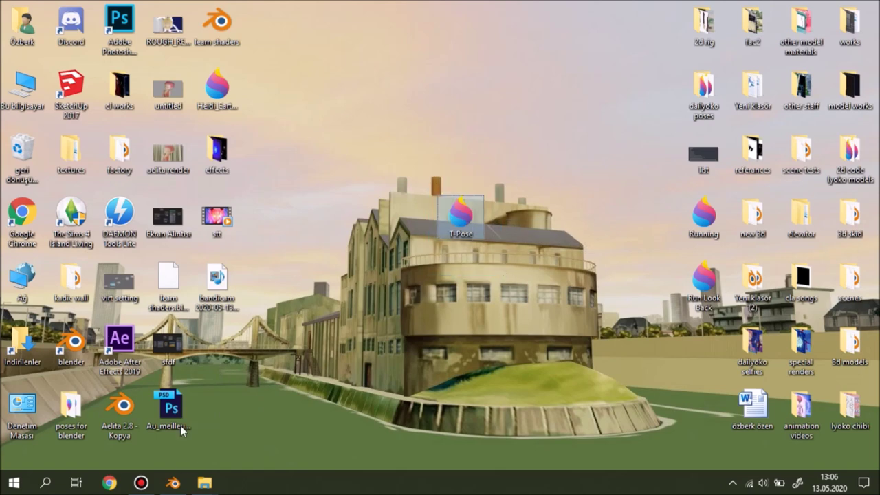
Step: Switch to Blender and close the open scenes and İndirilenler folder windows
click(176, 485)
mouse_move(204, 484)
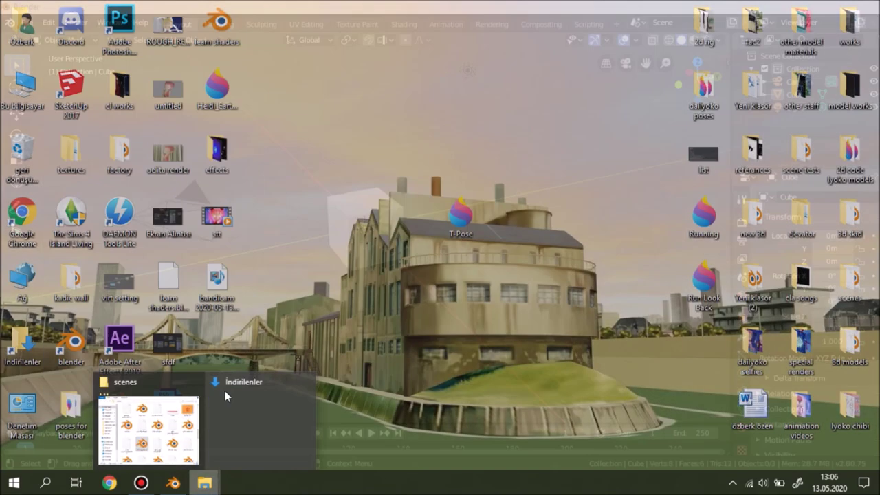
middle_click(226, 392)
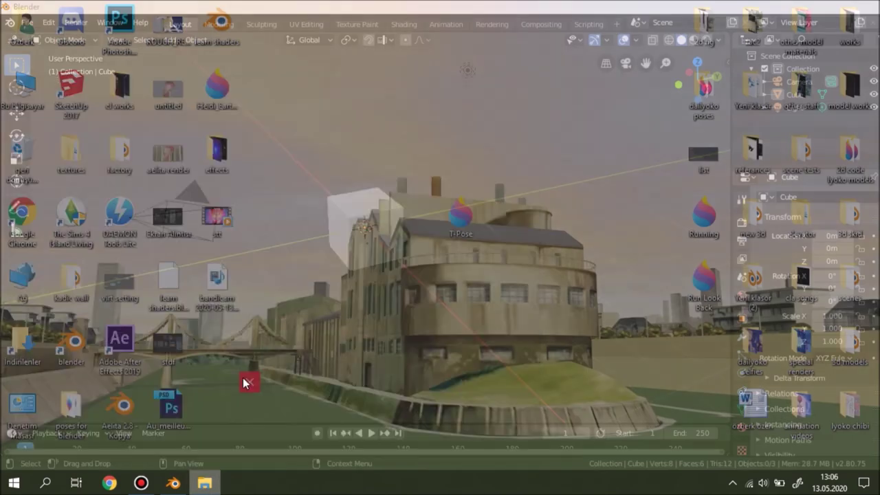
click(247, 382)
Step: Delete all objects from the default scene
middle_drag(264, 216, 344, 237)
middle_drag(343, 237, 362, 229)
key(a)
key(Delete)
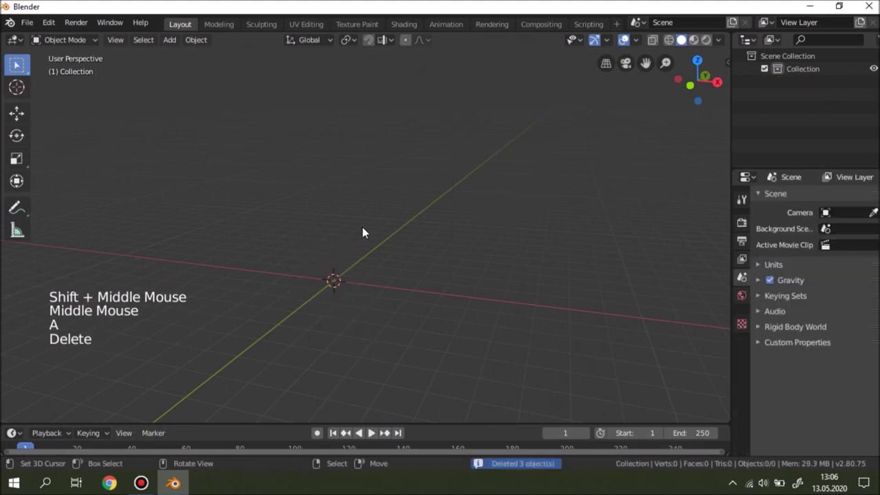
Step: Import the T-Pose.fbx file from the Desktop folder into the empty scene
click(26, 24)
mouse_move(59, 197)
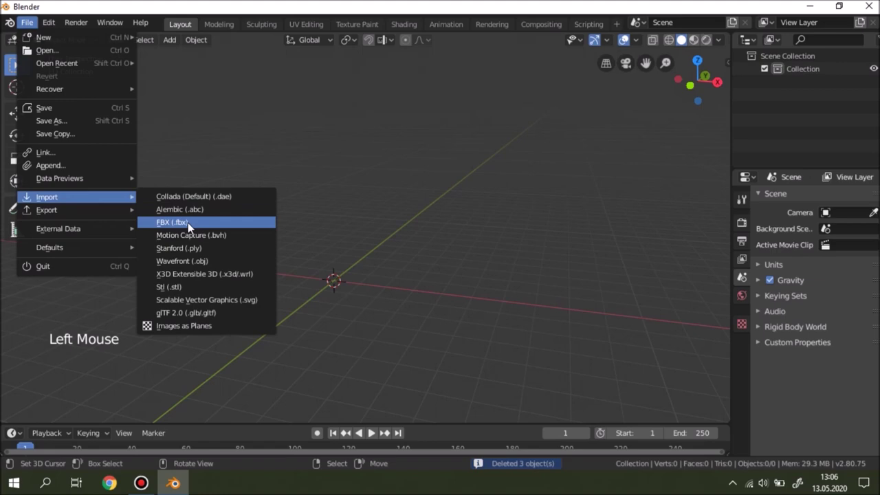
click(187, 223)
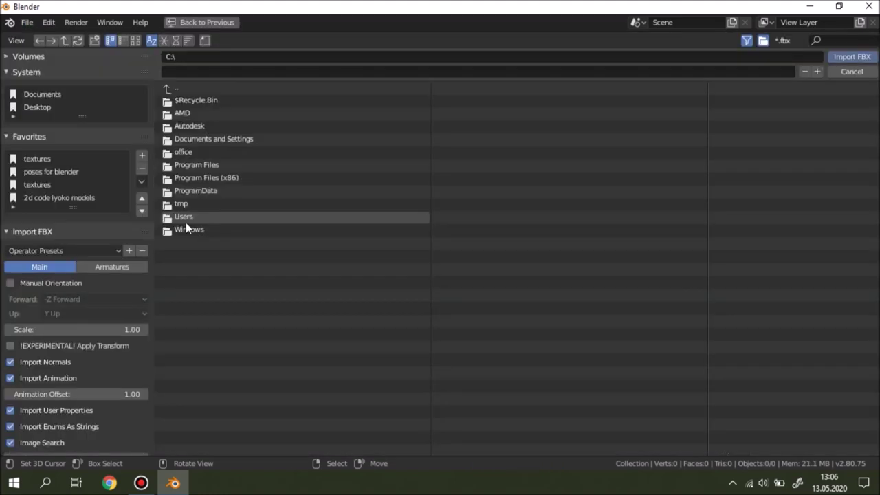
click(52, 109)
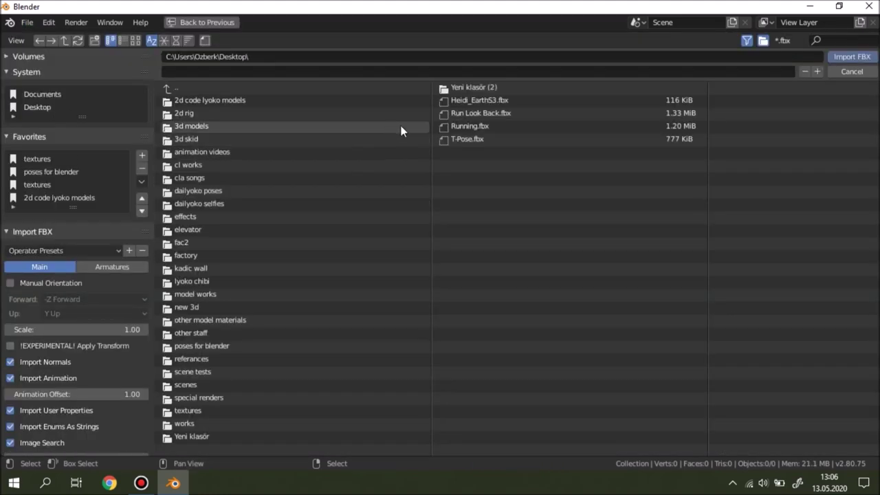
click(489, 138)
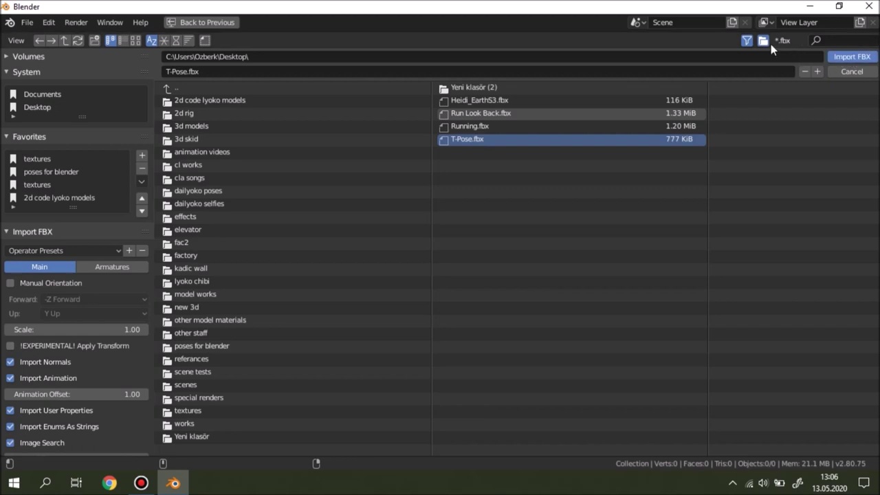
double_click(485, 139)
Step: Select the imported character's armature and switch it to Pose Mode
middle_drag(481, 143, 384, 226)
middle_drag(385, 227, 359, 112)
scroll(364, 88, up, 2)
right_click(357, 112)
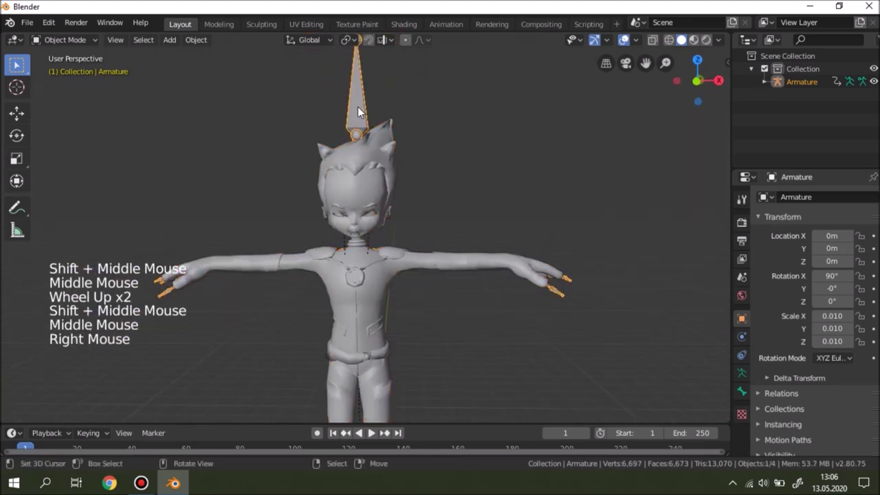
click(78, 39)
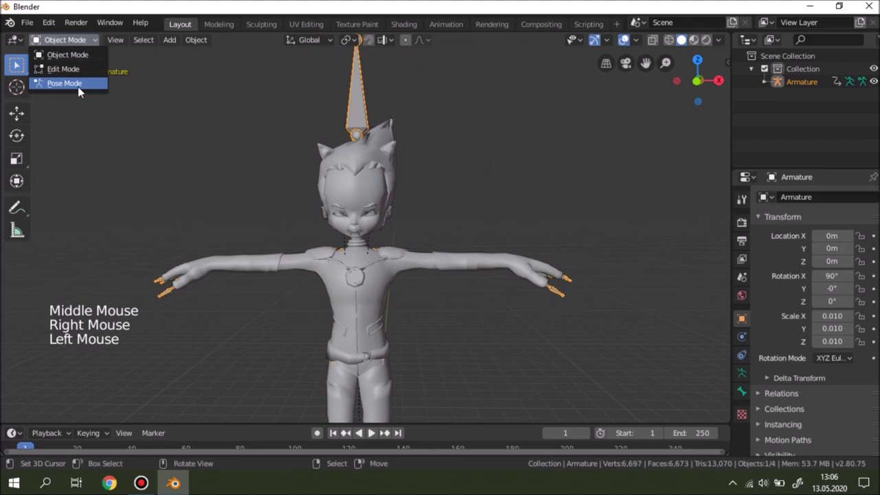
click(79, 83)
Step: Rotate the left upper arm down beside the body and bend the left forearm forward at the elbow
scroll(380, 209, up, 2)
right_click(294, 204)
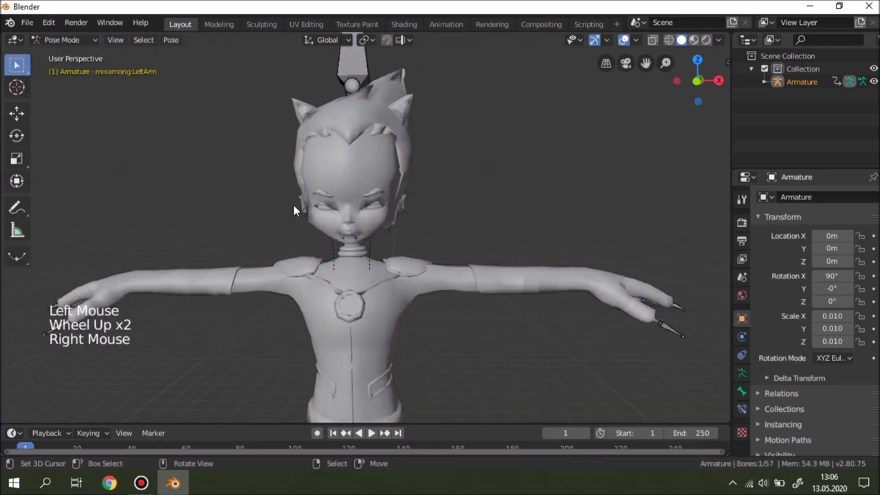
click(26, 136)
drag(457, 252, 453, 313)
middle_drag(453, 312, 318, 374)
right_click(324, 300)
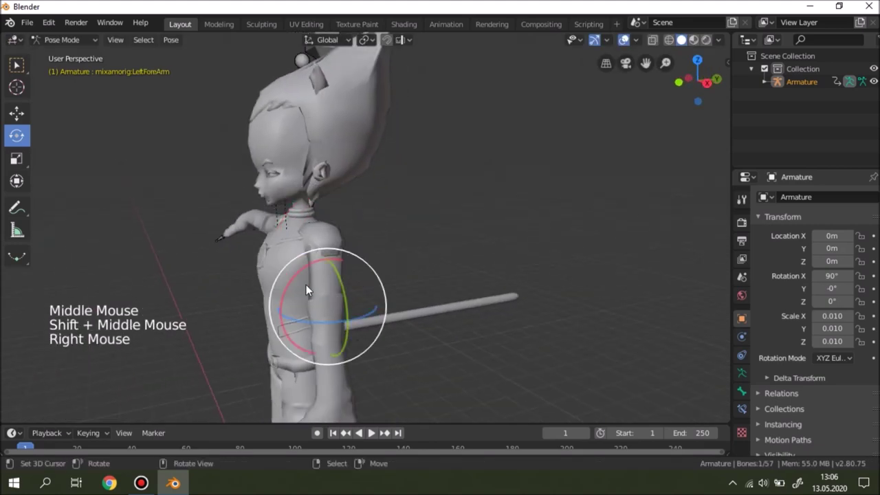
drag(287, 285, 338, 280)
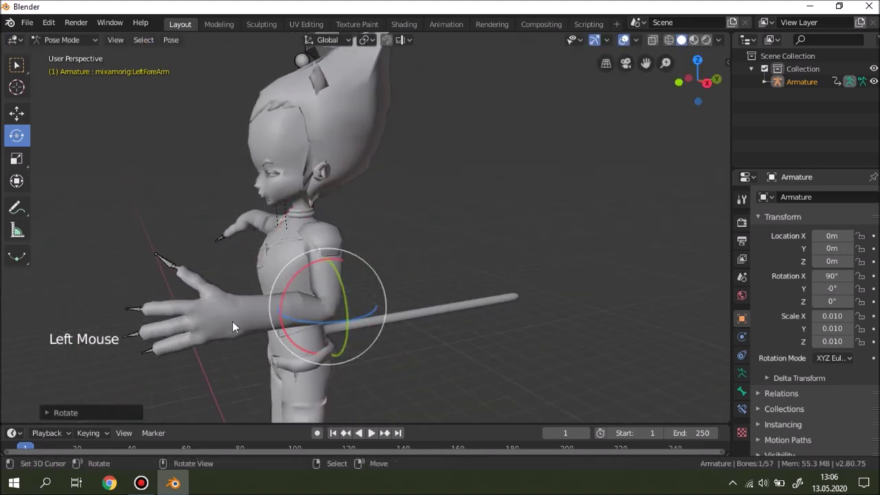
Step: Rotate the left hand bone so the fingers point upward, and try to clear the bone's location
right_click(217, 318)
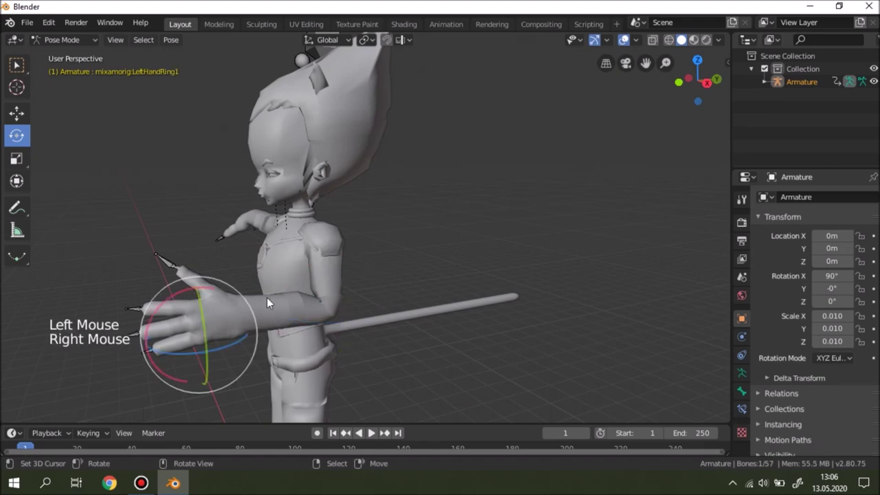
right_click(238, 313)
drag(290, 283, 294, 347)
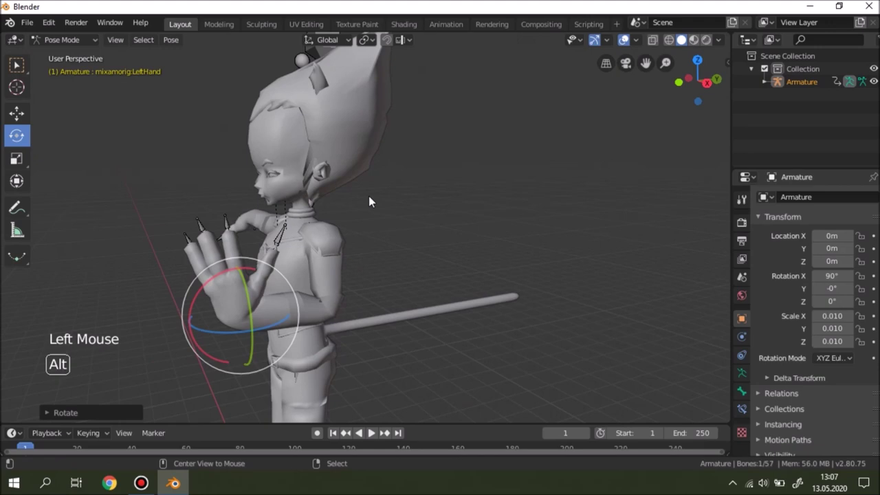
key(alt+g)
key(alt)
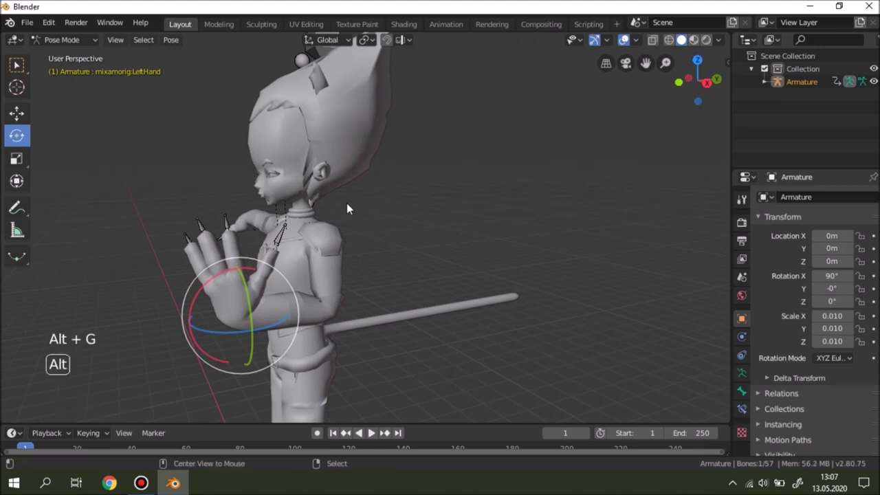
key(alt+g)
Step: Undo the test rotations of the left hand, forearm and upper arm
key(ctrl)
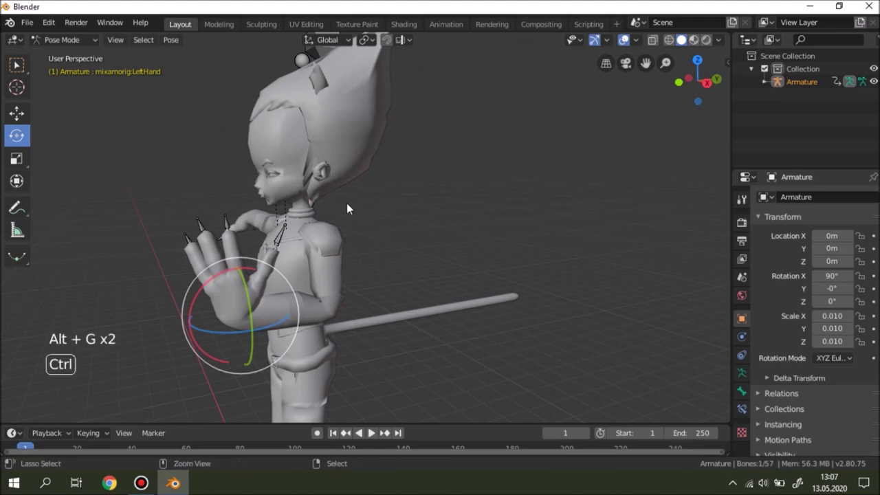
key(ctrl+z)
key(ctrl+z)
key(ctrl+z)
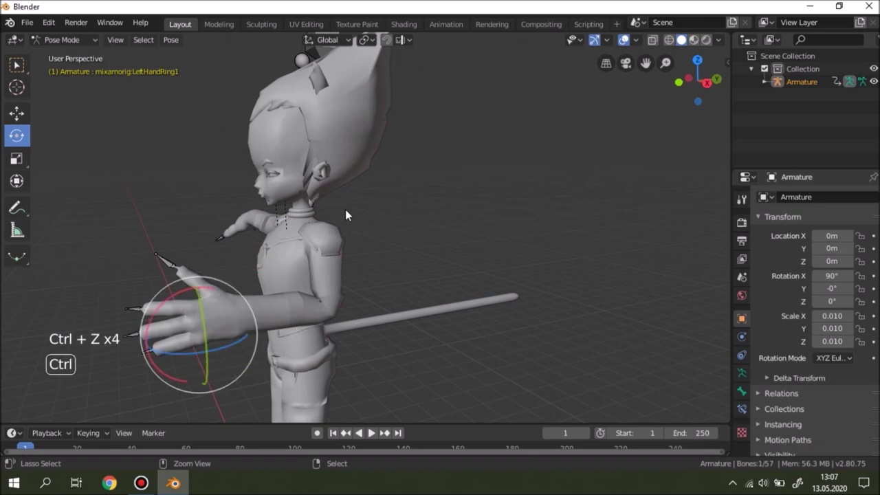
key(ctrl+z)
key(ctrl+z)
key(ctrl+z)
Step: Set the armature's viewport display to In Front so its bones are drawn over the mesh
middle_drag(345, 215, 429, 206)
key(shift)
scroll(413, 196, down, 2)
mouse_move(429, 206)
shift+middle_down()
mouse_move(414, 195)
mouse_move(439, 206)
shift+middle_up()
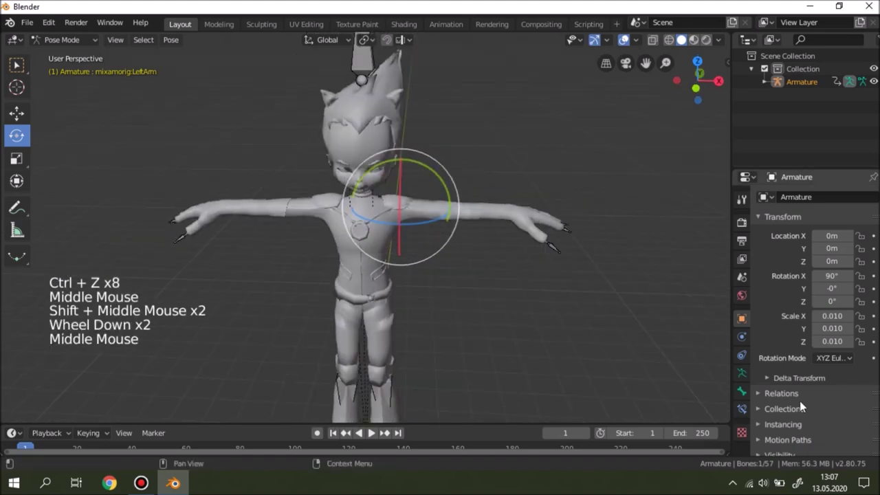
click(745, 376)
click(759, 378)
click(860, 426)
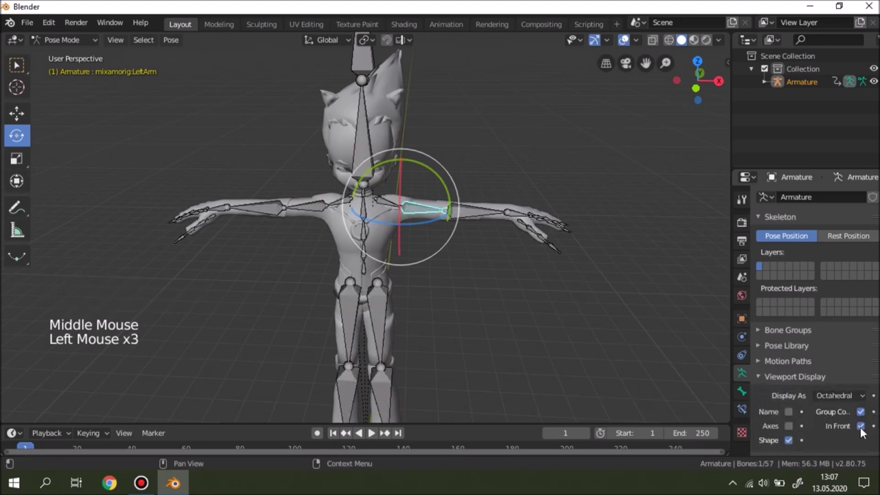
Step: Switch the armature from Pose Mode to Edit Mode
middle_drag(379, 163, 261, 148)
scroll(243, 146, up, 2)
click(81, 39)
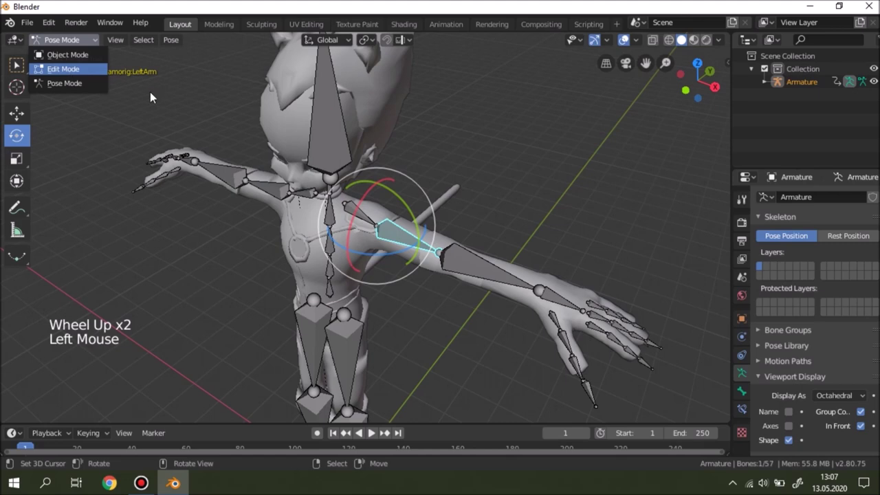
click(63, 69)
Step: Extrude a new bone from both the left and right wrist joints of the armature
scroll(378, 204, down, 3)
middle_drag(330, 206, 379, 204)
scroll(535, 223, up, 3)
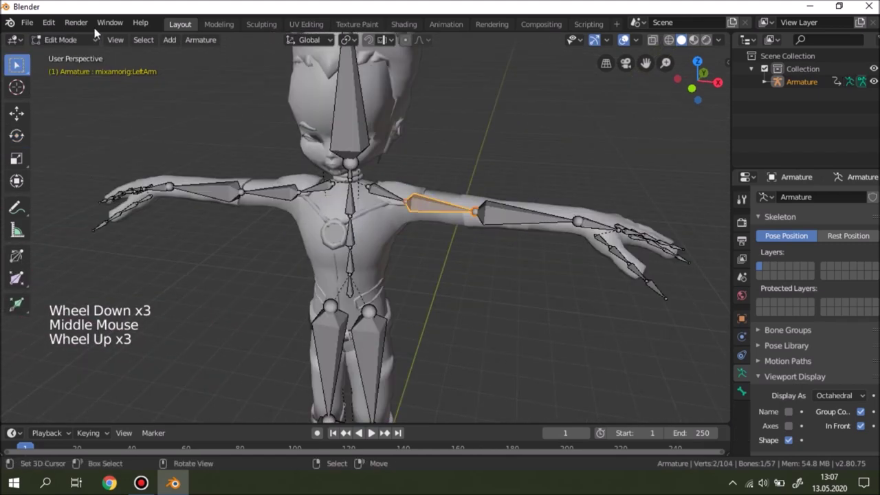
shift+middle_drag(467, 200, 573, 235)
scroll(580, 269, up, 1)
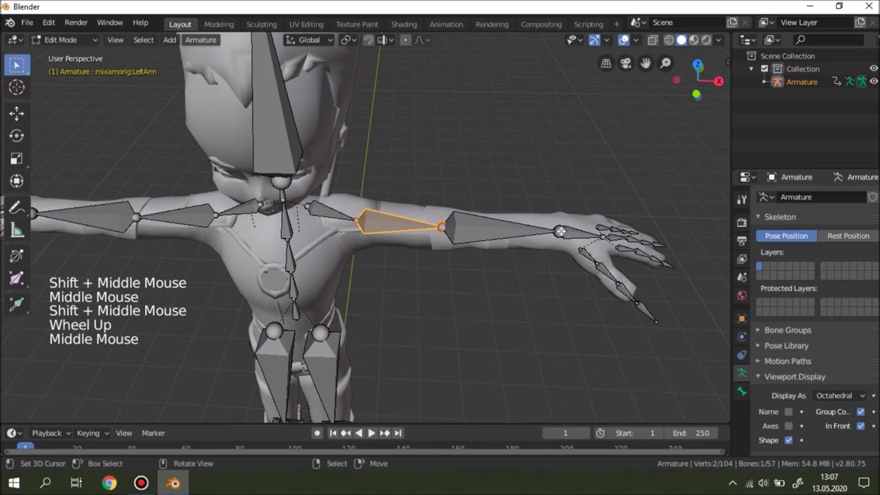
right_click(560, 232)
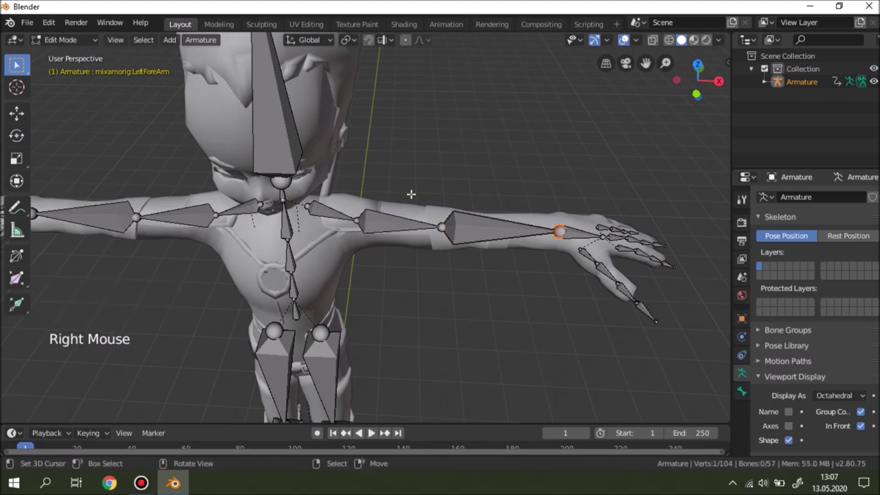
shift+middle_drag(300, 221, 358, 218)
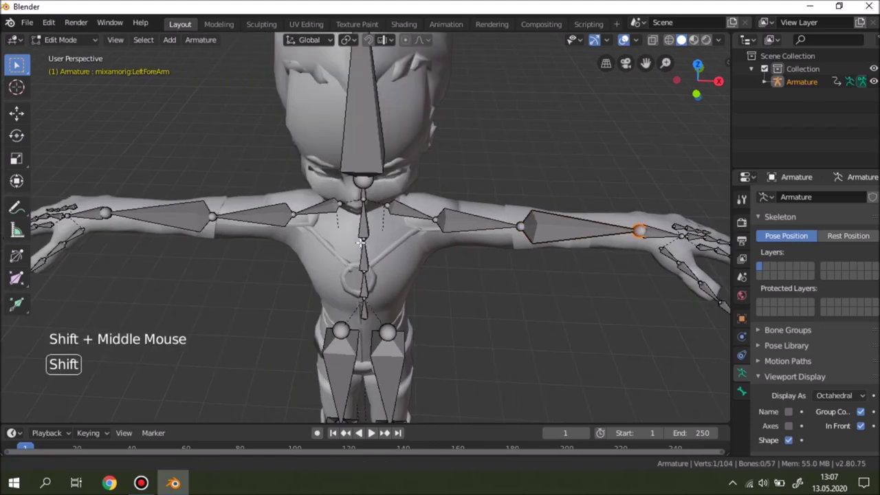
scroll(236, 218, up, 3)
shift+right_click(235, 219)
scroll(236, 220, down, 3)
middle_drag(288, 232, 413, 213)
key(e)
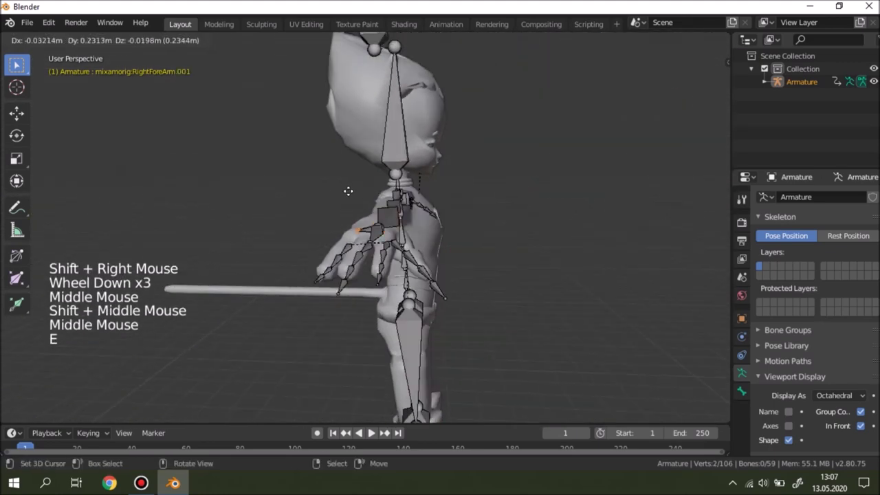
click(395, 204)
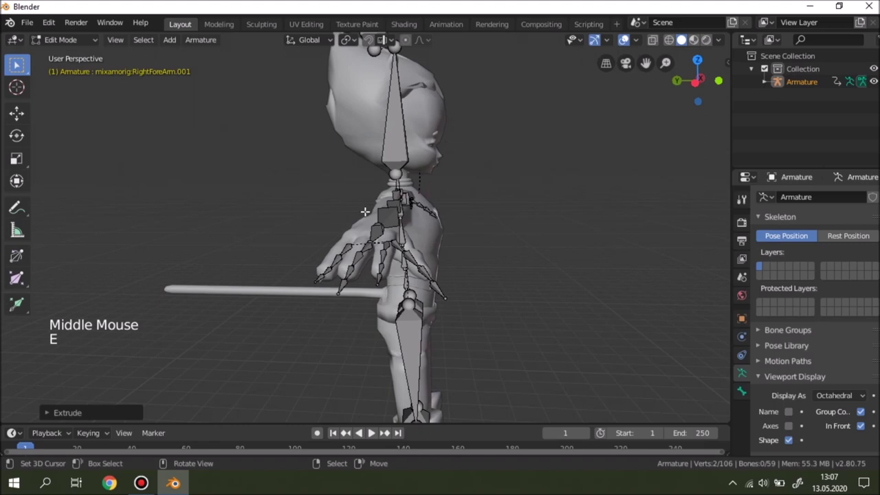
Step: Move the tips of both extruded wrist bones along the Y axis so they project behind the arms
click(24, 114)
drag(361, 206, 292, 212)
middle_drag(292, 212, 274, 194)
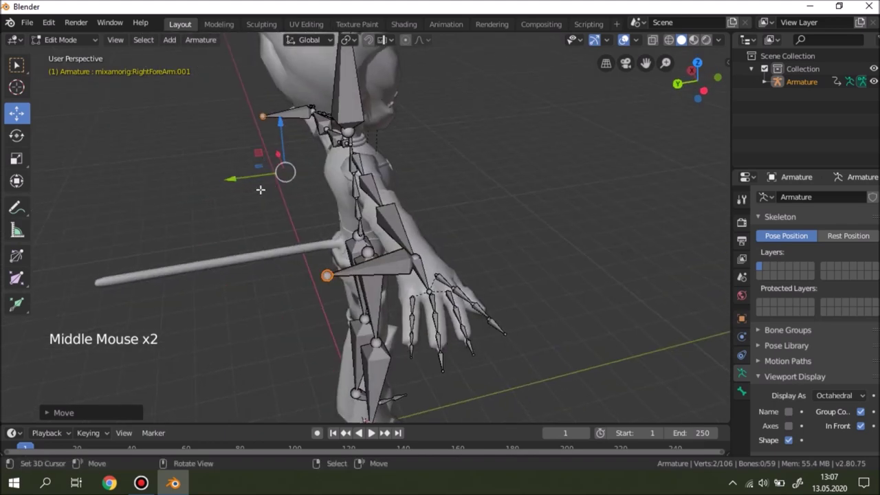
drag(233, 178, 252, 178)
Step: Extrude a new bone from both ankle joints and move the tips backward along the Y axis, behind the heels
middle_drag(252, 177, 384, 234)
shift+middle_drag(385, 234, 363, 236)
scroll(369, 245, down, 3)
scroll(344, 255, up, 6)
scroll(363, 235, up, 2)
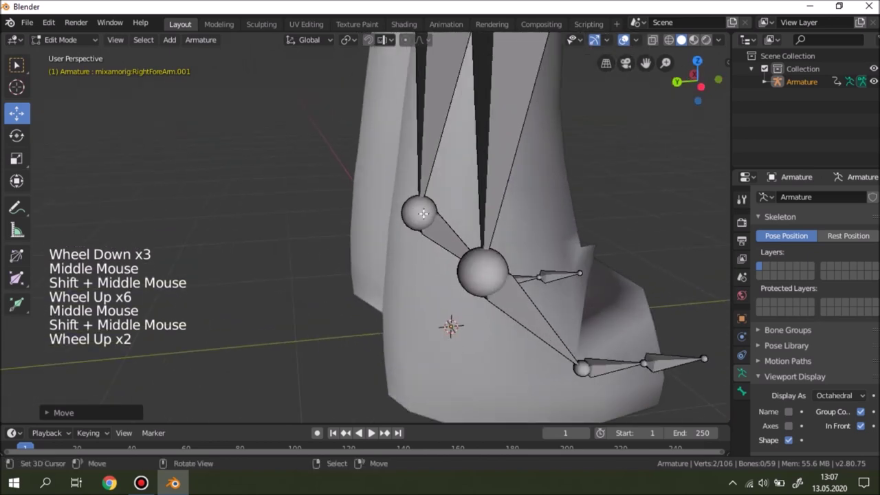
right_click(417, 210)
shift+right_click(478, 273)
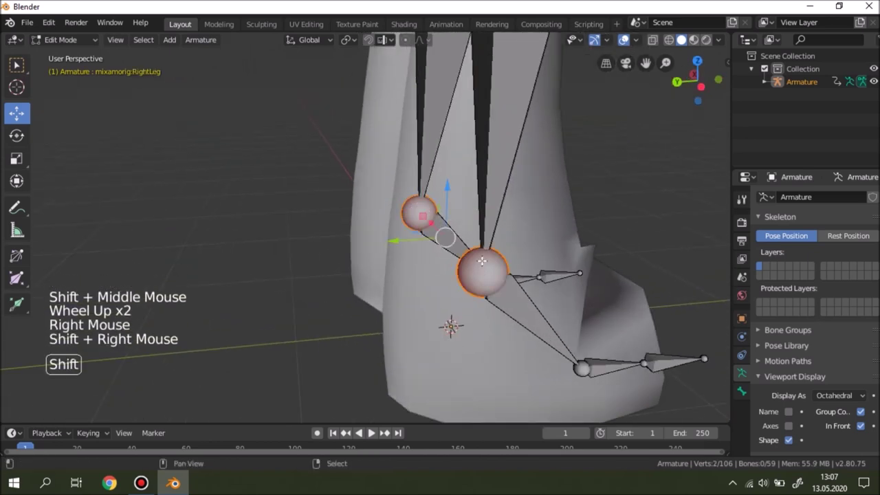
key(e)
right_click(385, 234)
drag(407, 244, 229, 262)
Step: Clear the parent of the two new wrist bones and disconnect them from the forearms
scroll(228, 261, down, 9)
shift+middle_drag(348, 232, 281, 202)
middle_drag(325, 157, 266, 218)
scroll(228, 161, up, 2)
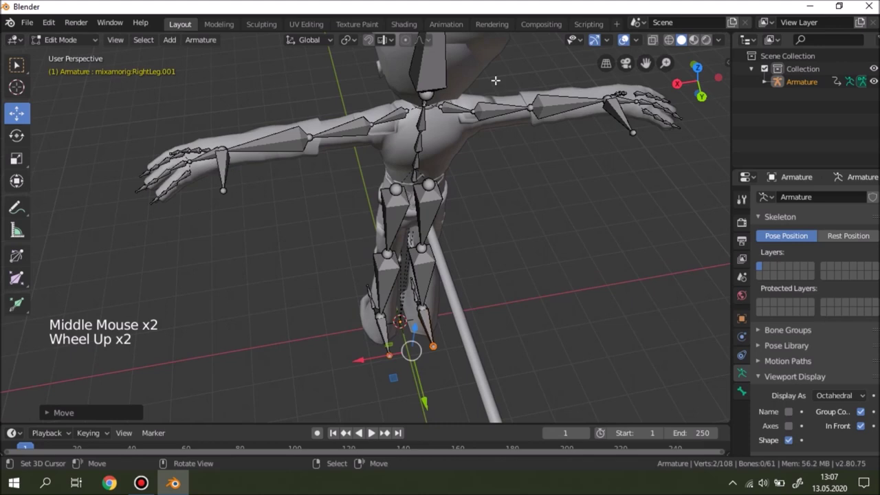
shift+middle_drag(276, 145, 371, 261)
scroll(95, 53, up, 2)
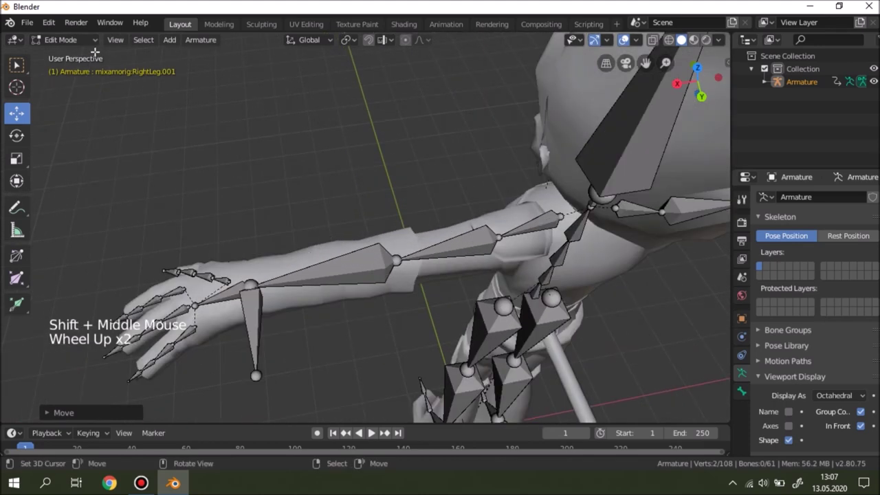
click(70, 41)
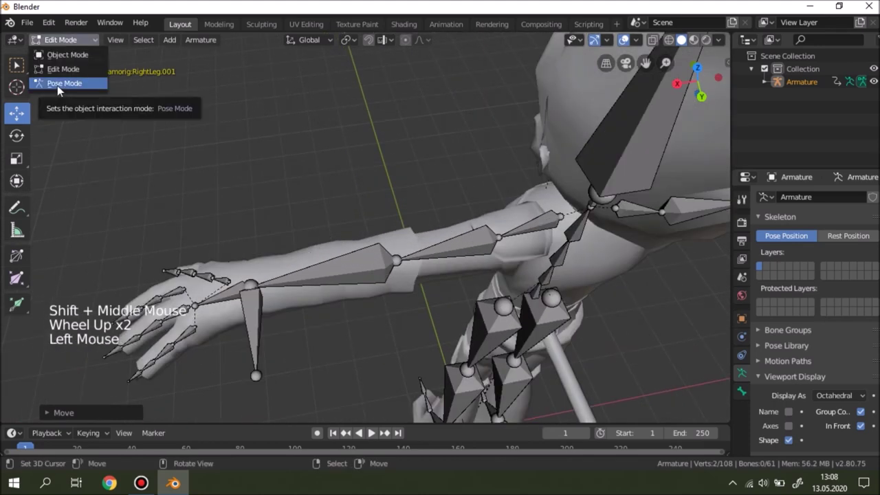
right_click(254, 313)
scroll(254, 314, down, 2)
shift+middle_drag(254, 314, 641, 235)
shift+right_click(628, 236)
shift+middle_drag(487, 261, 555, 244)
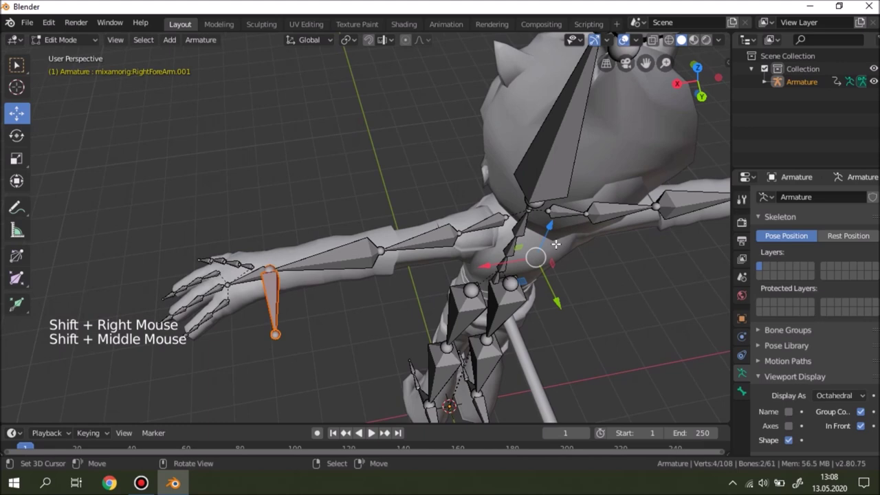
key(alt)
key(alt+p)
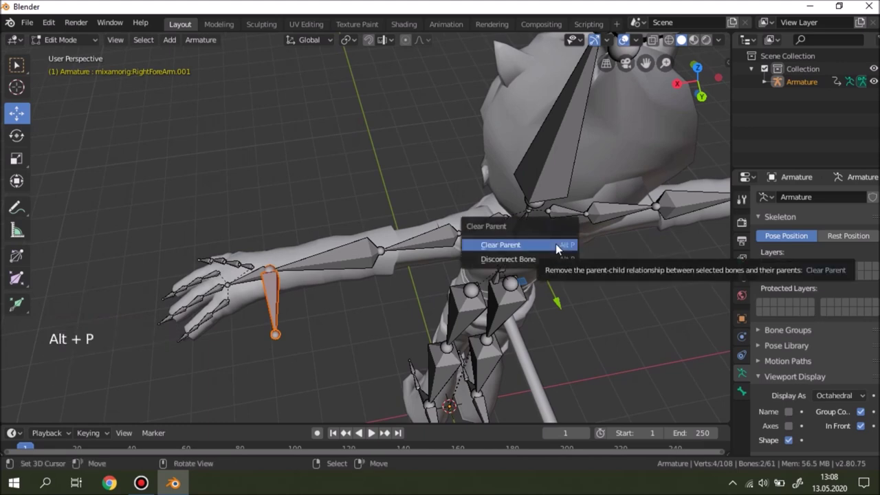
click(500, 245)
key(alt)
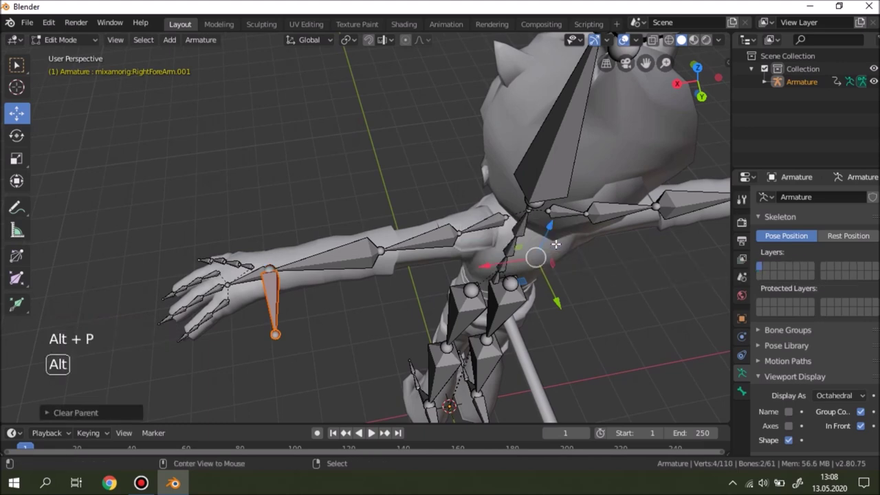
key(alt+p)
click(549, 277)
Step: Test whether the two wrist bones move independently of the arms, and undo the move
middle_drag(549, 276, 405, 225)
drag(494, 210, 565, 217)
key(ctrl+z)
Step: Disconnect the two new ankle bones from the lower legs and clear their parent
middle_drag(566, 218, 396, 268)
scroll(385, 206, up, 2)
scroll(385, 206, up, 1)
scroll(378, 239, down, 6)
scroll(392, 289, up, 5)
shift+middle_drag(396, 268, 395, 273)
scroll(395, 271, up, 1)
right_click(369, 240)
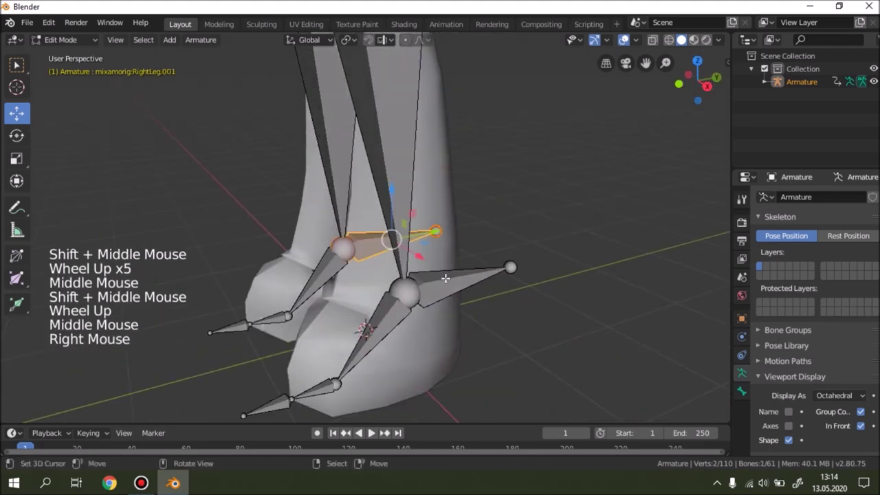
shift+right_click(441, 281)
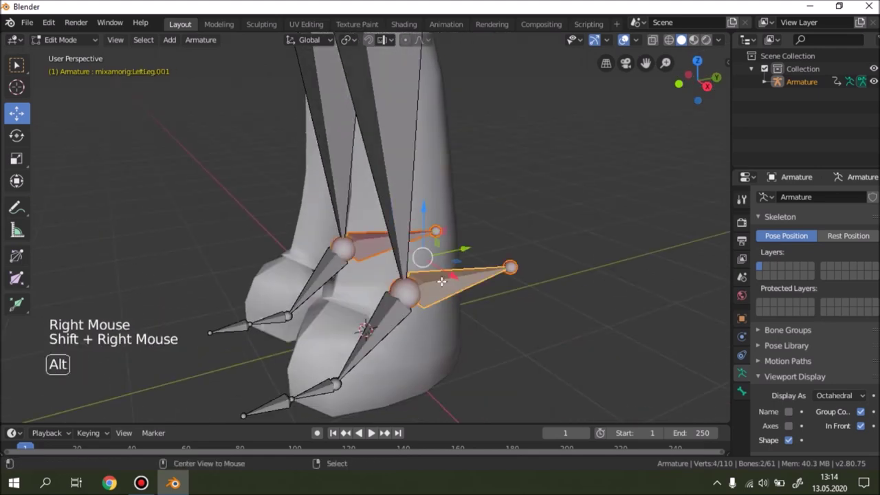
key(alt+p)
click(441, 281)
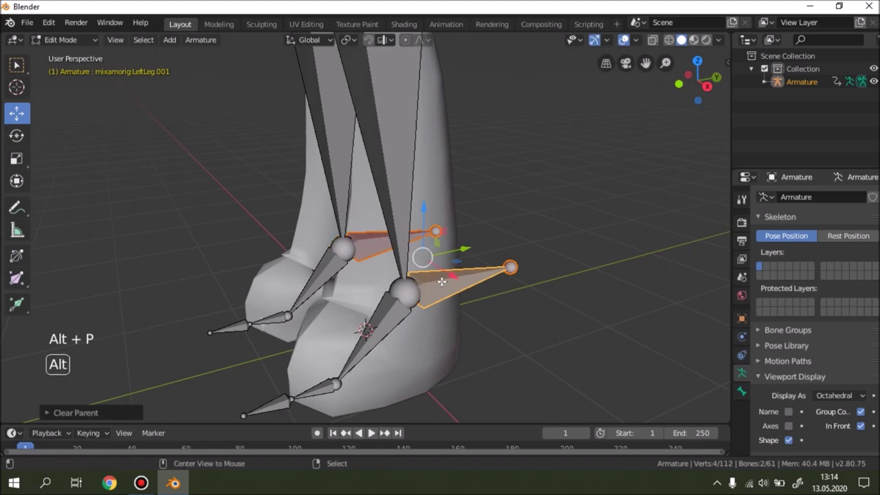
key(alt+p)
click(441, 268)
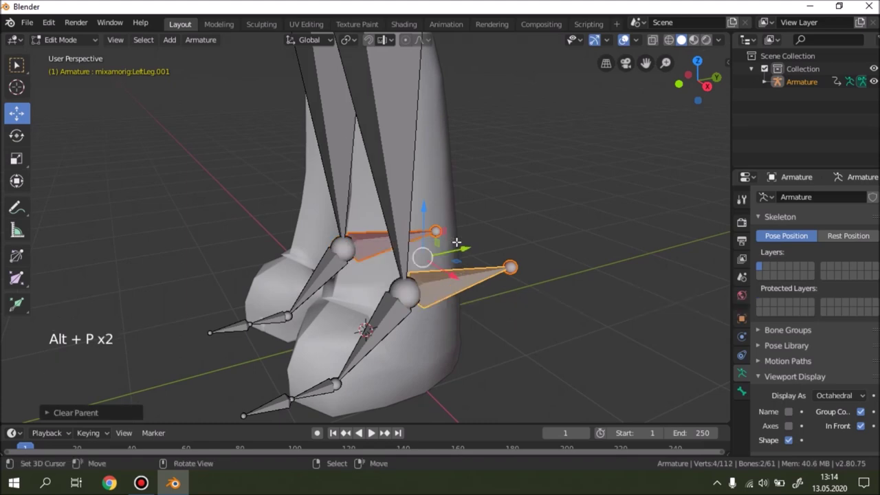
Step: Switch the armature from Edit Mode to Pose Mode
scroll(422, 255, down, 6)
shift+middle_drag(422, 181, 406, 289)
drag(52, 39, 72, 83)
Step: Add an IK constraint to the right forearm bone, with the new right wrist bone as its target
middle_drag(385, 178, 343, 223)
scroll(306, 174, up, 3)
middle_drag(306, 174, 273, 185)
scroll(329, 207, up, 2)
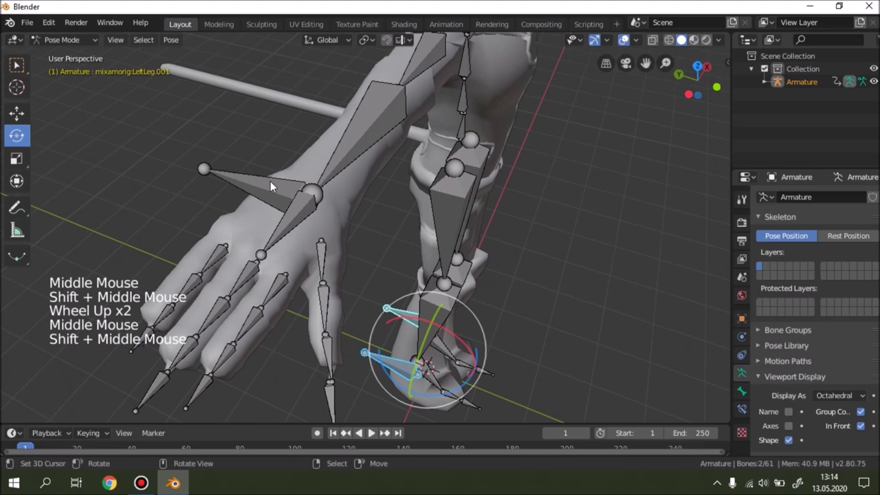
right_click(270, 180)
key(shift)
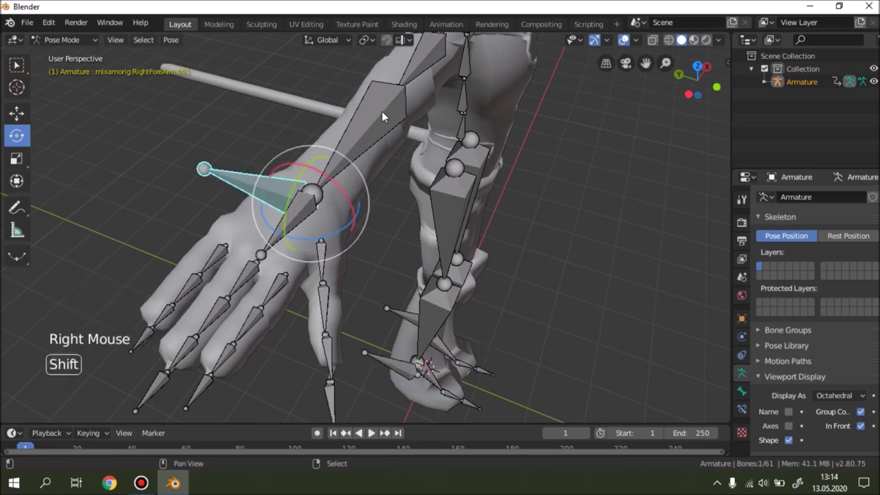
shift+right_click(368, 133)
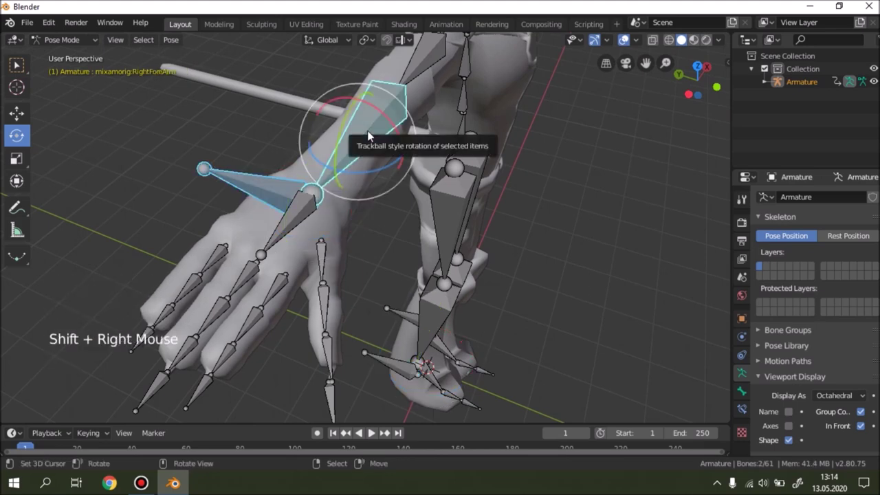
key(shift)
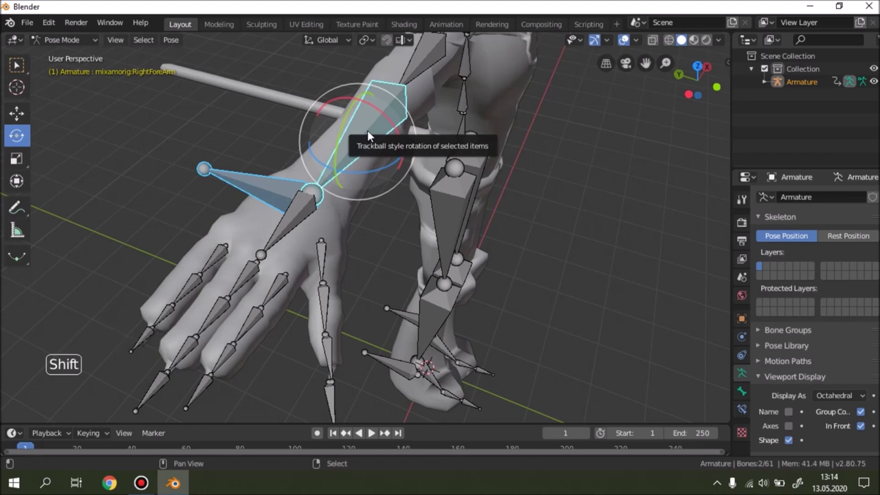
key(shift+i)
click(367, 131)
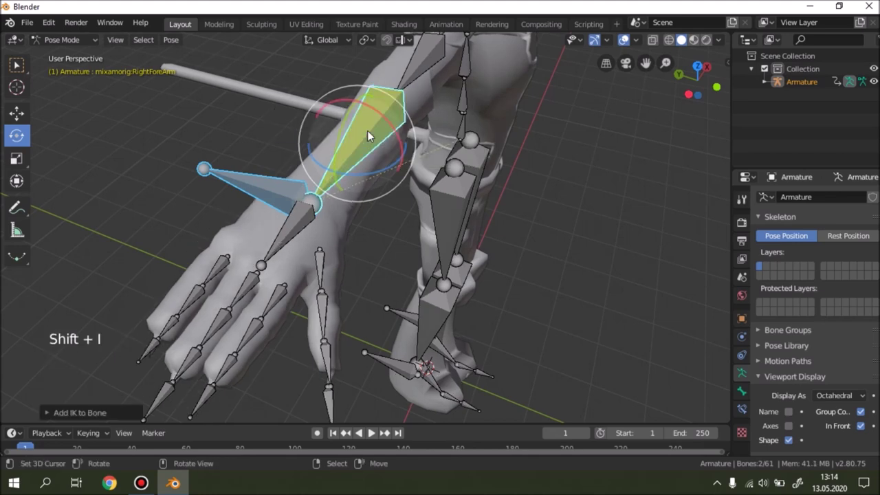
Step: Add an IK constraint to the left forearm bone, with the new left wrist bone as its target
scroll(367, 131, down, 3)
middle_drag(367, 132, 440, 254)
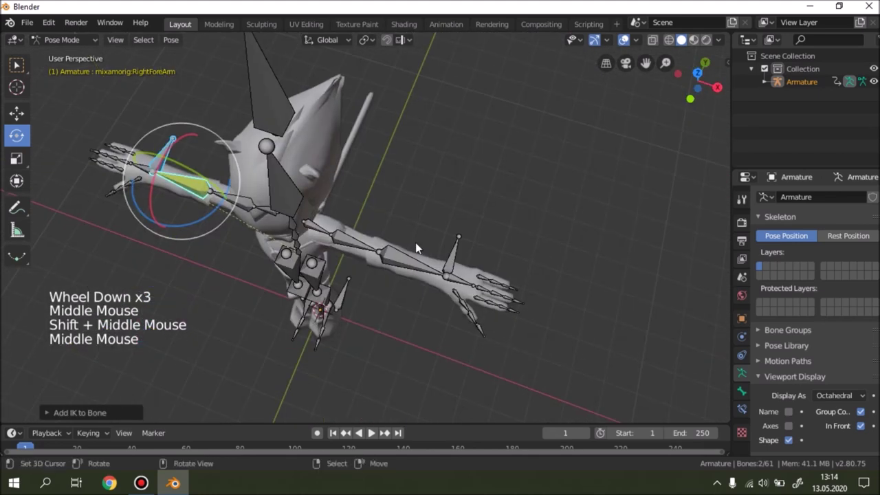
scroll(486, 253, up, 2)
right_click(429, 294)
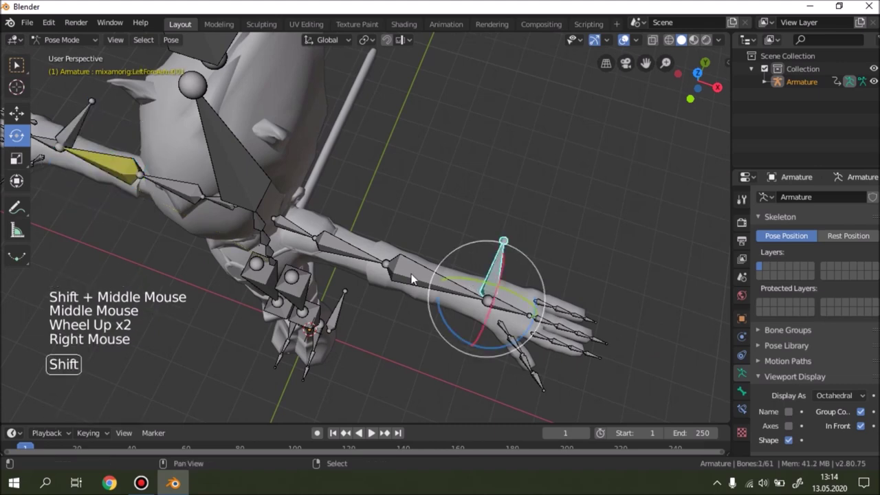
shift+right_click(410, 274)
key(shift+i)
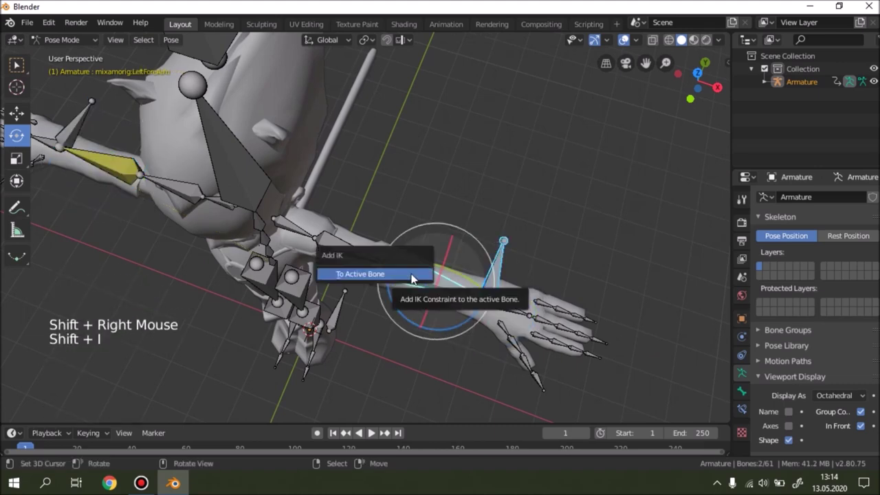
click(411, 274)
Step: Test the left arm's IK by moving its wrist control bone along the X axis, and undo the move
middle_drag(405, 243, 368, 269)
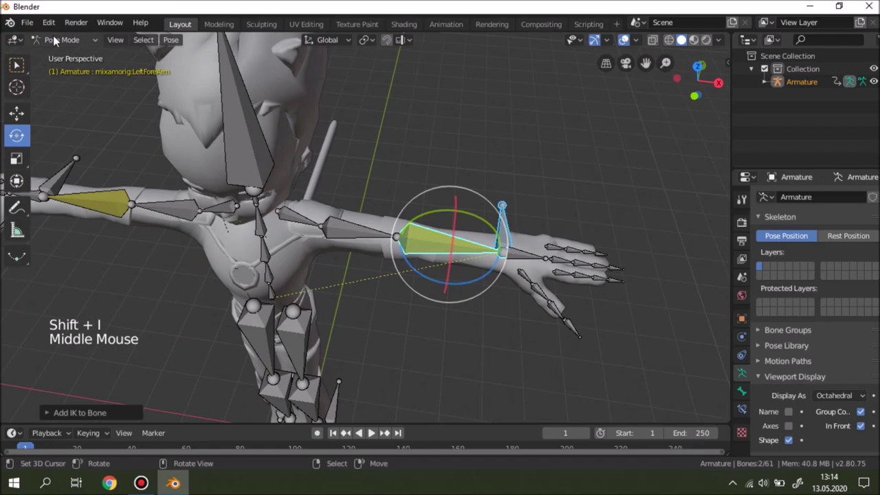
right_click(505, 221)
click(17, 112)
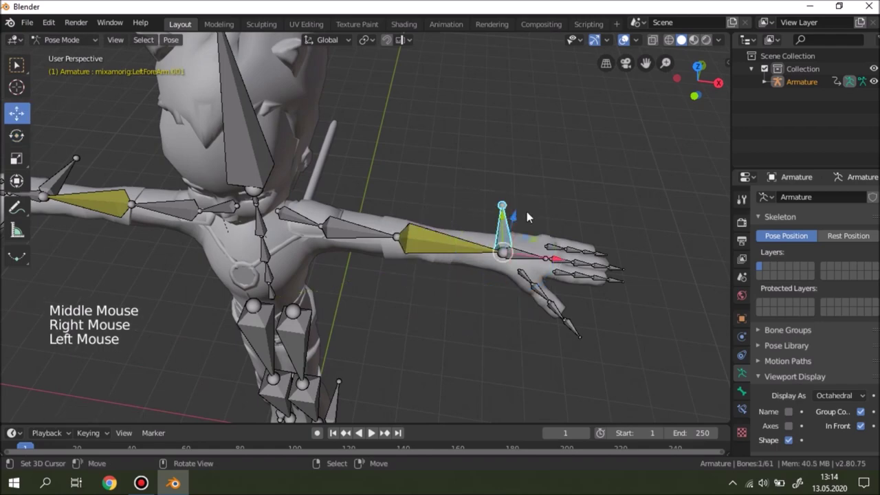
drag(541, 264, 243, 259)
key(ctrl+z)
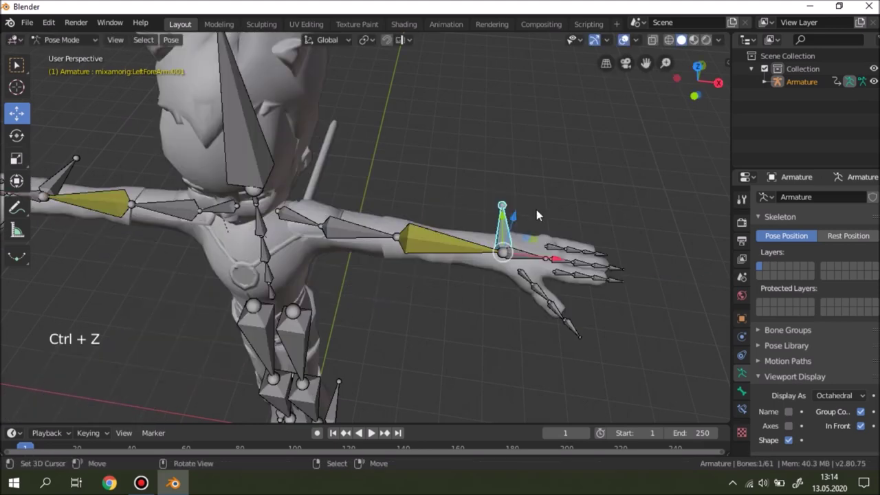
Step: Limit the left forearm's IK constraint to the arm by raising its chain length
right_click(427, 236)
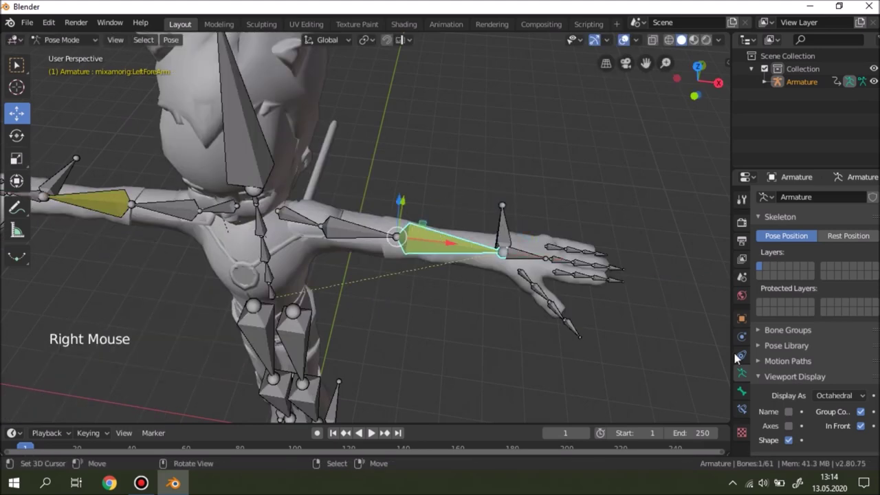
click(739, 391)
click(740, 358)
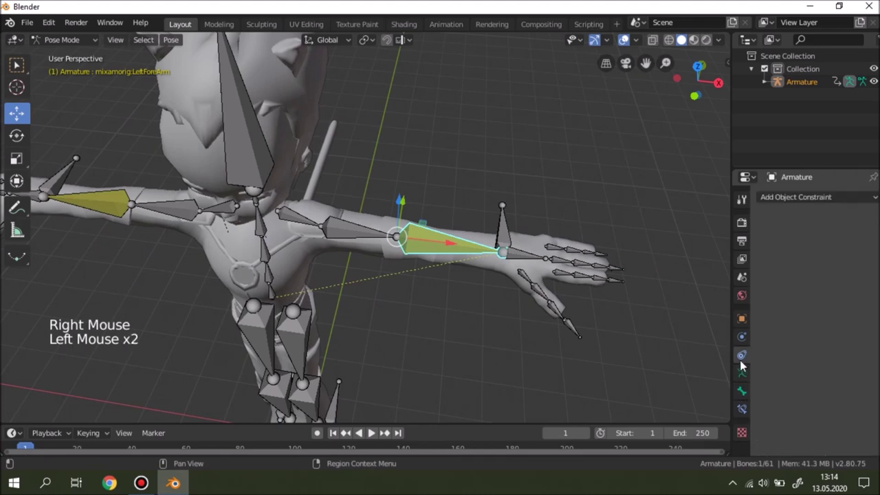
click(740, 410)
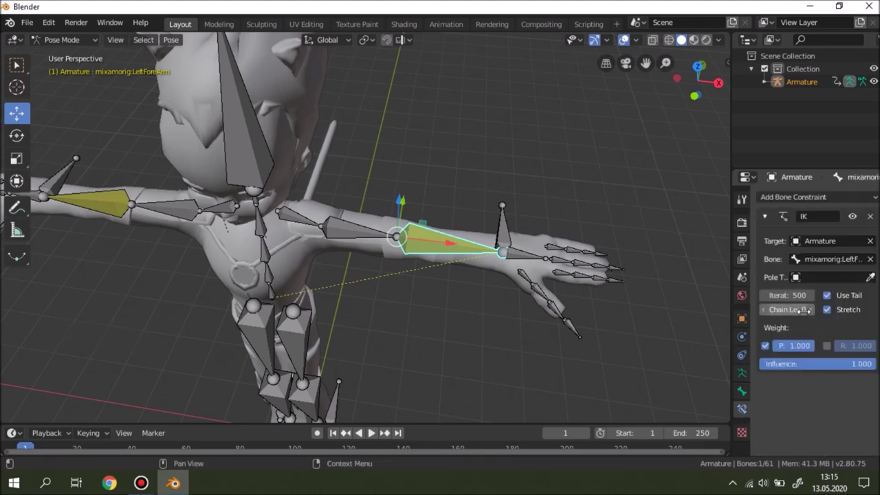
click(812, 309)
click(812, 309)
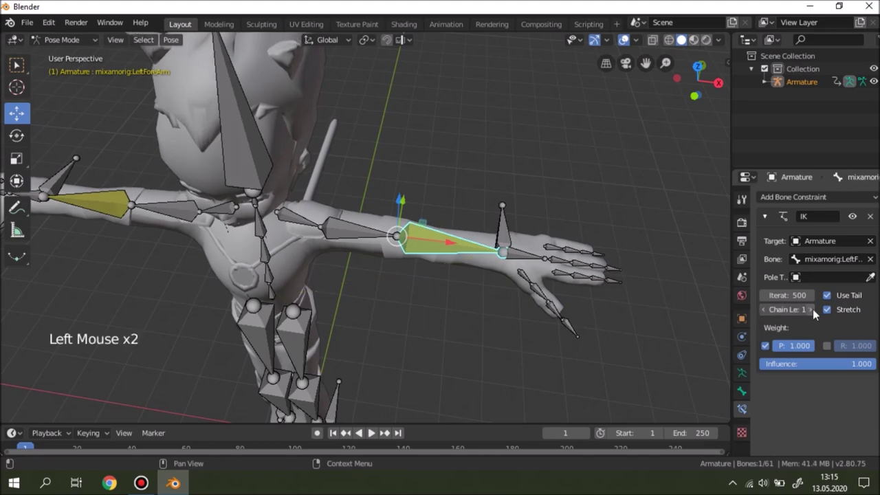
Step: Retest the left arm's limited IK chain by moving the wrist control bone toward the body, and undo the move
right_click(515, 224)
drag(554, 260, 439, 249)
middle_drag(439, 249, 249, 233)
key(ctrl+z)
Step: Limit the right forearm's IK constraint to the arm by setting its chain length to 2
scroll(216, 180, down, 2)
middle_drag(215, 180, 414, 218)
scroll(415, 218, up, 5)
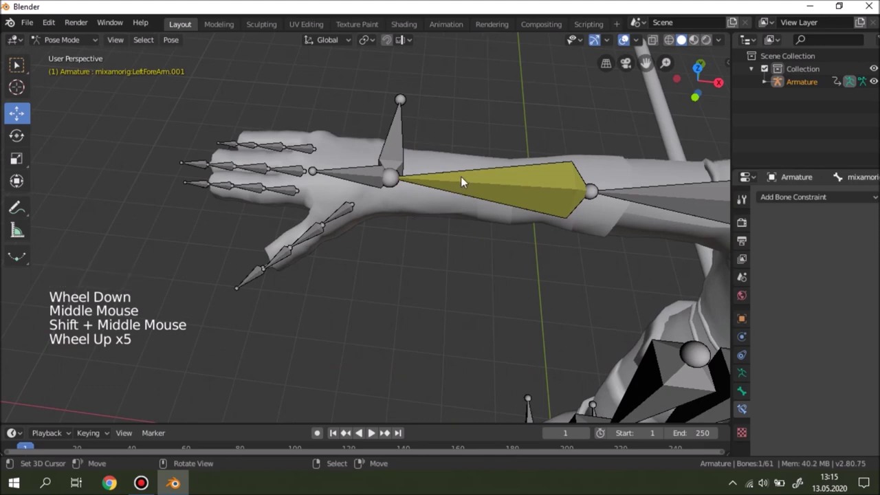
right_click(797, 323)
click(432, 279)
click(431, 279)
click(432, 279)
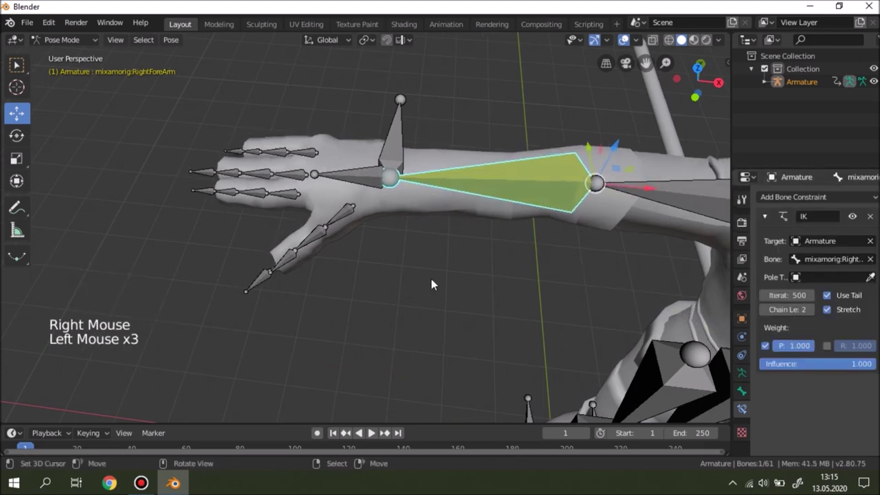
Step: Check the left elbow's bending direction by moving the left wrist control bone toward the body, and undo the move
scroll(439, 278, down, 4)
shift+middle_drag(447, 281, 358, 234)
middle_drag(357, 234, 206, 141)
middle_drag(500, 207, 640, 323)
right_click(640, 323)
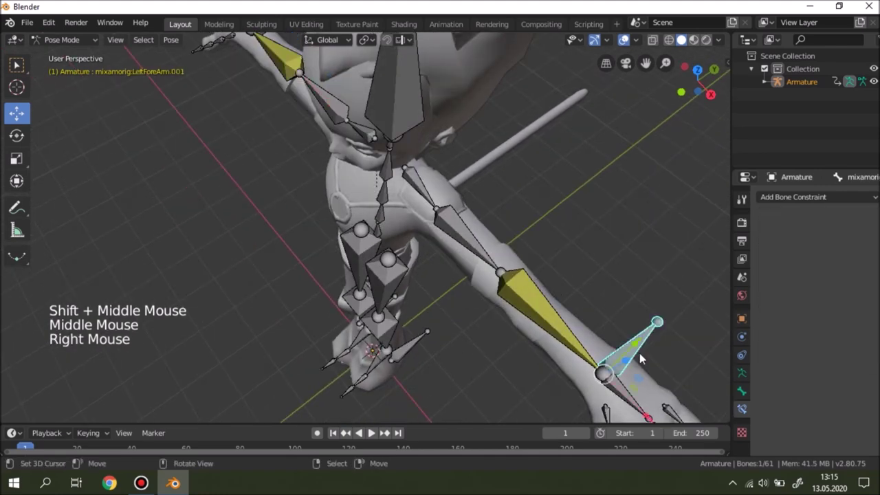
drag(637, 413, 577, 357)
middle_drag(517, 271, 353, 334)
key(ctrl+z)
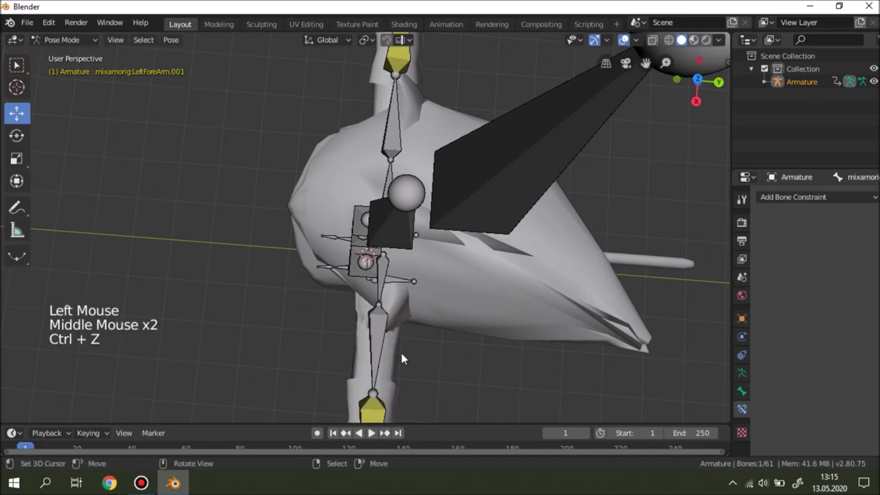
Step: In Edit Mode, shift both elbow joints slightly backward along the Y axis, and return to Pose Mode
shift+middle_drag(403, 354, 376, 175)
click(62, 40)
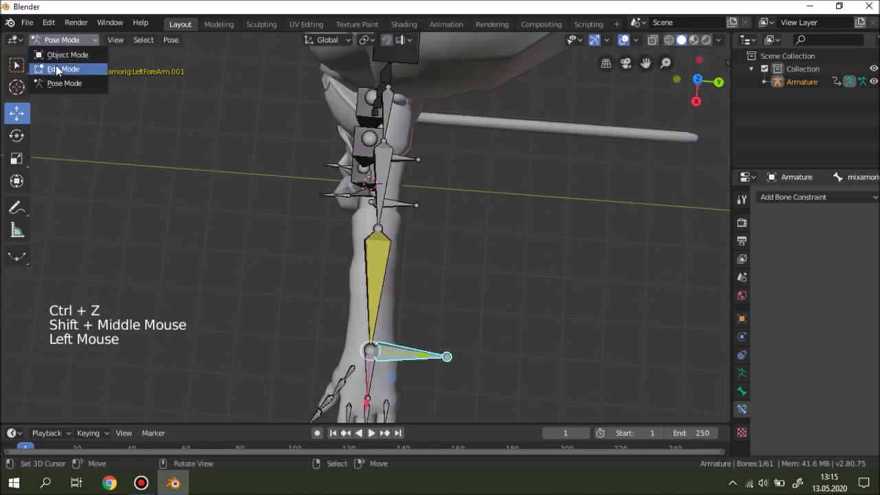
click(56, 65)
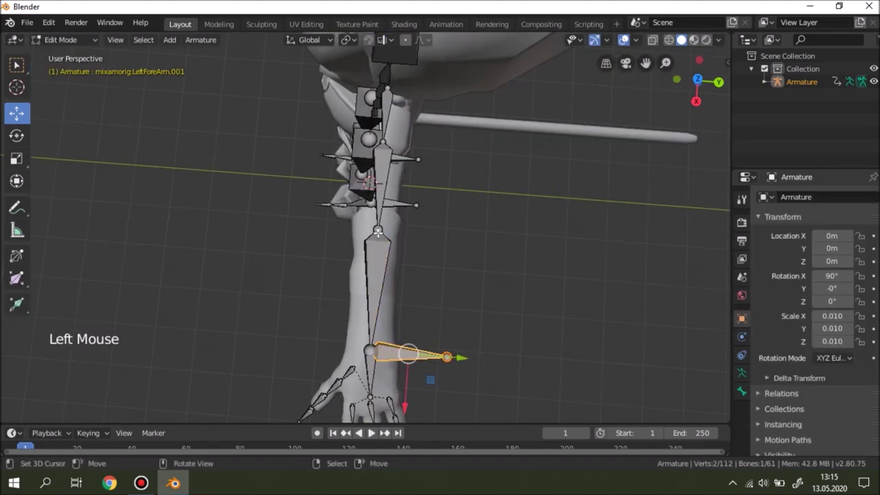
right_click(379, 229)
shift+middle_drag(379, 229, 390, 184)
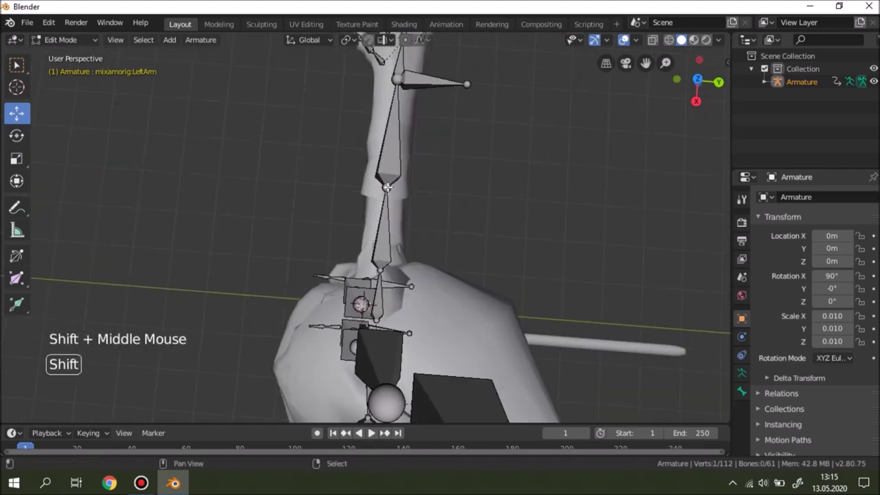
shift+right_click(362, 295)
middle_drag(362, 296, 422, 121)
click(410, 129)
drag(411, 129, 414, 129)
click(66, 40)
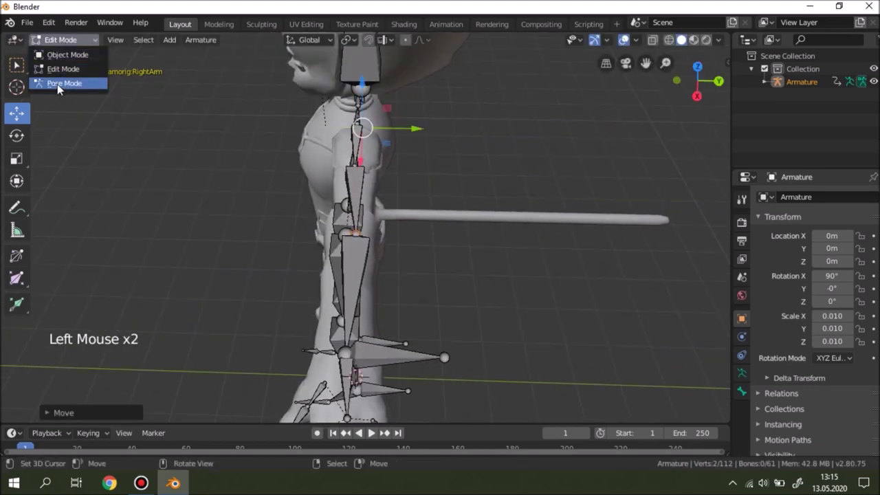
click(57, 84)
Step: Retest the left arm's elbow bend by moving its wrist control bone toward the body, and undo the move
scroll(393, 220, down, 3)
middle_drag(393, 220, 505, 171)
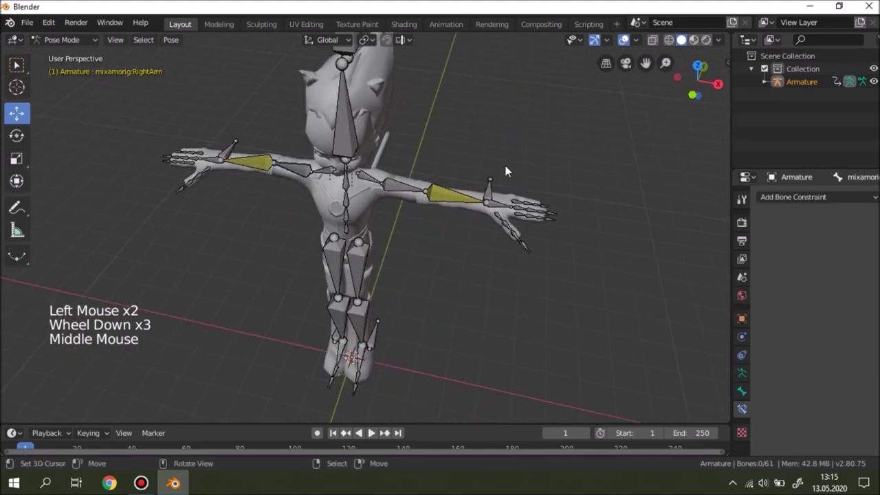
right_click(507, 231)
scroll(509, 213, up, 2)
middle_drag(507, 226, 549, 199)
drag(550, 199, 520, 217)
middle_drag(520, 217, 377, 201)
key(ctrl+z)
Step: Add an IK constraint to the left lower leg bone, with the left ankle control bone as its target
shift+middle_drag(378, 201, 313, 287)
scroll(407, 89, up, 3)
shift+scroll(408, 89, up, 1)
right_click(368, 291)
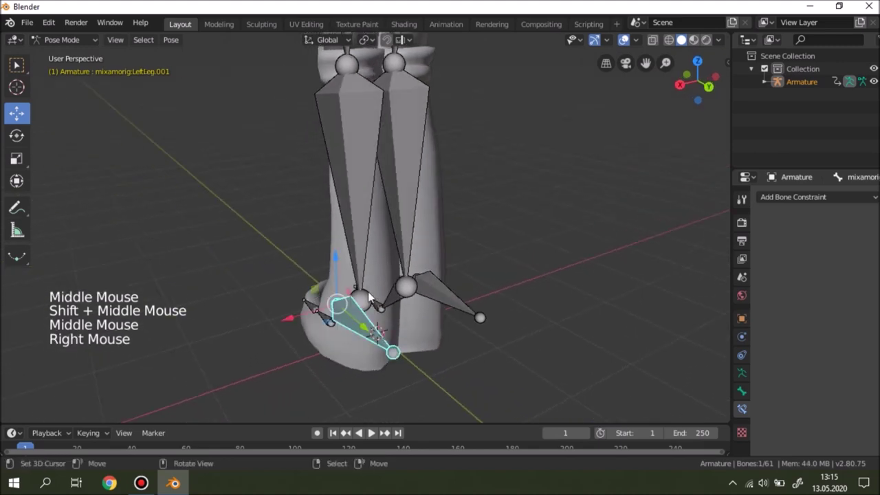
shift+right_click(355, 223)
key(shift+i)
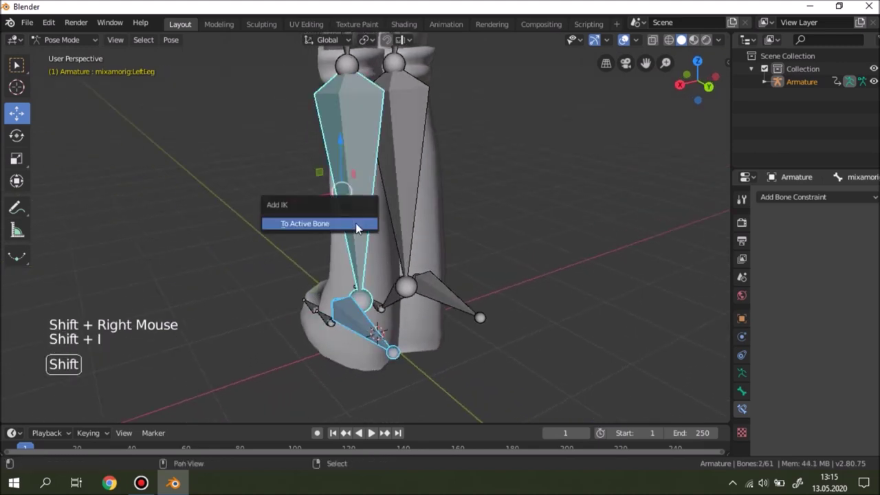
click(355, 224)
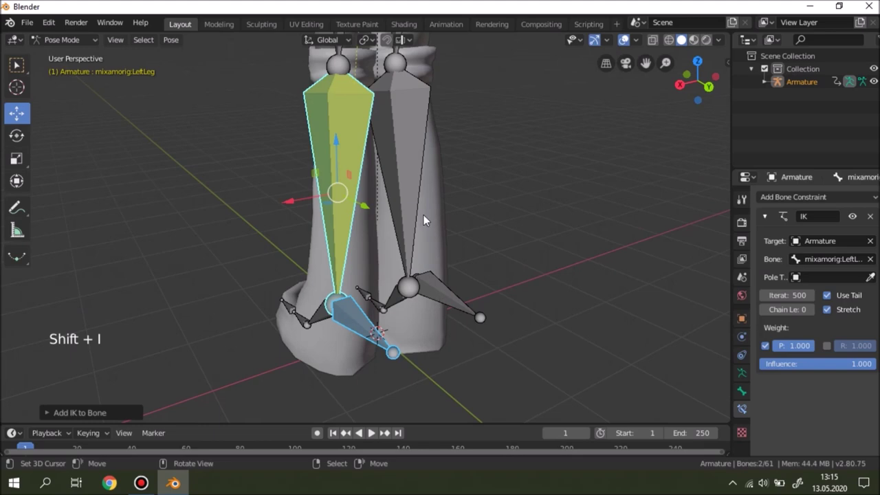
Step: Add an IK constraint to the right lower leg bone, with the right ankle control bone as its target
right_click(408, 200)
shift+right_click(407, 200)
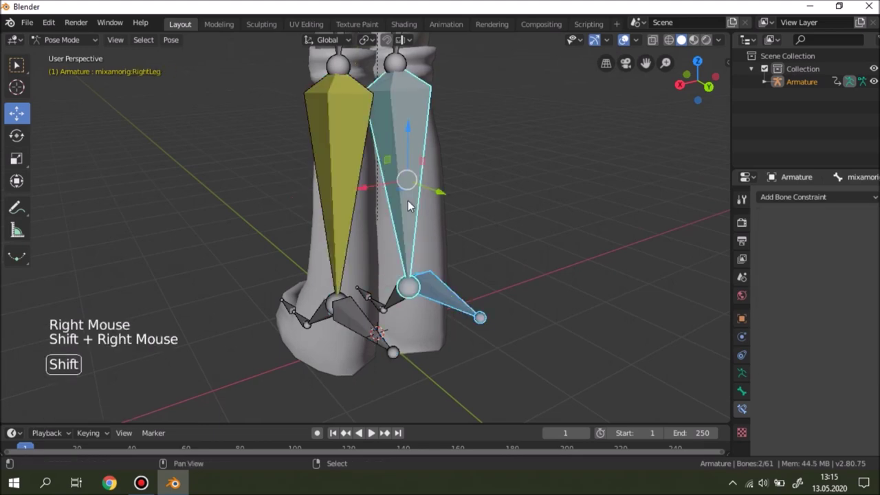
key(shift+i)
click(408, 200)
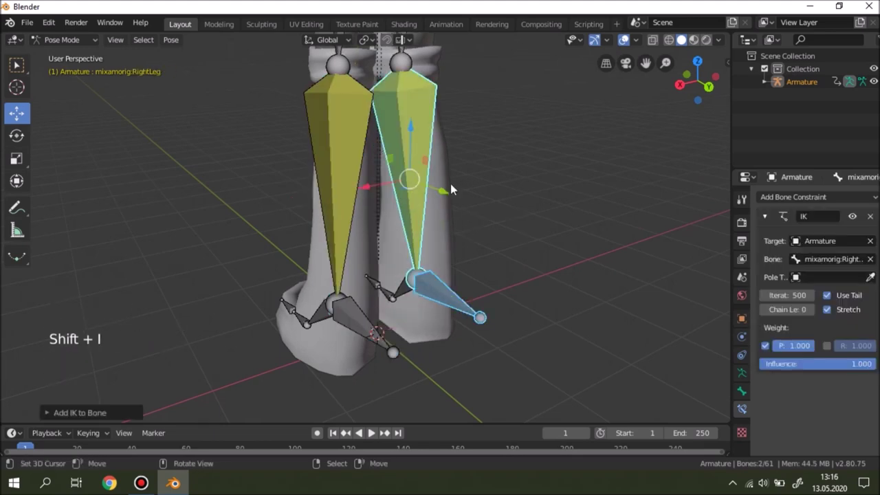
Step: Set the IK chain length to 2 on both the right and left lower leg bones
scroll(450, 184, down, 3)
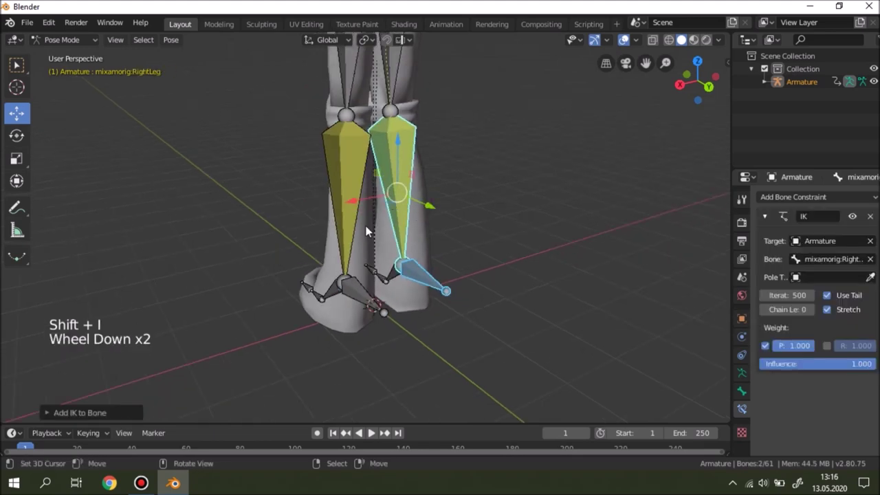
click(810, 309)
click(810, 309)
right_click(352, 174)
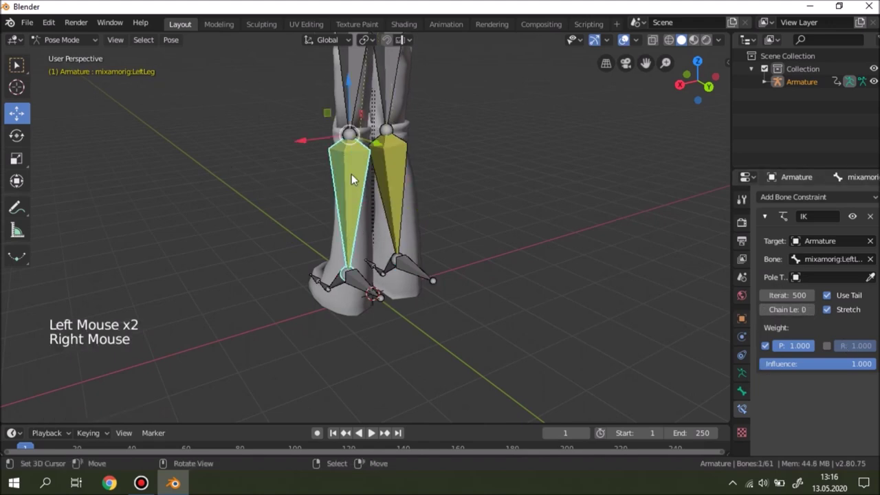
click(817, 309)
click(816, 310)
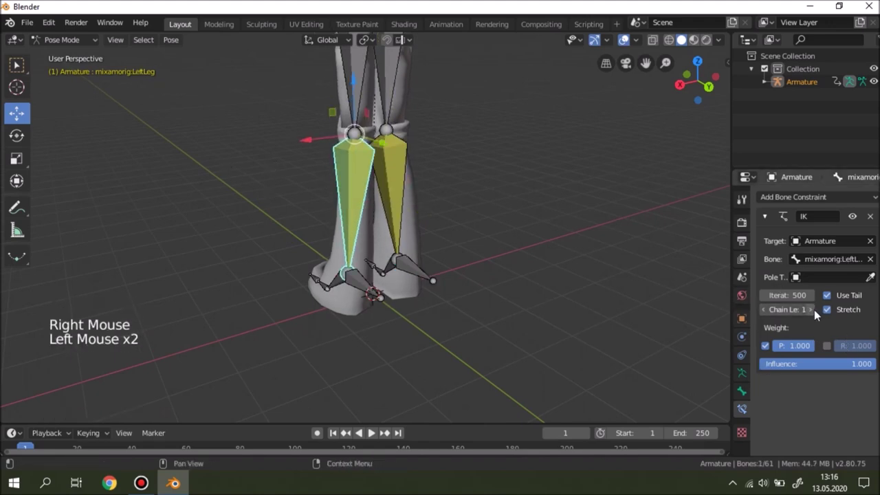
Step: Test the leg IK by lowering the hips bone along the Z axis, inspect the bent knees, and undo the move
shift+middle_drag(359, 127, 358, 201)
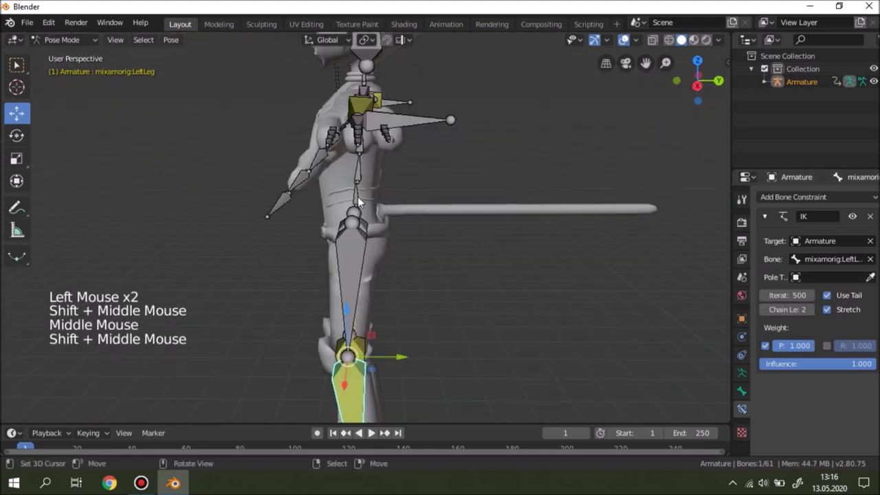
right_click(354, 206)
scroll(356, 234, down, 1)
middle_drag(356, 234, 412, 206)
shift+middle_drag(413, 206, 430, 197)
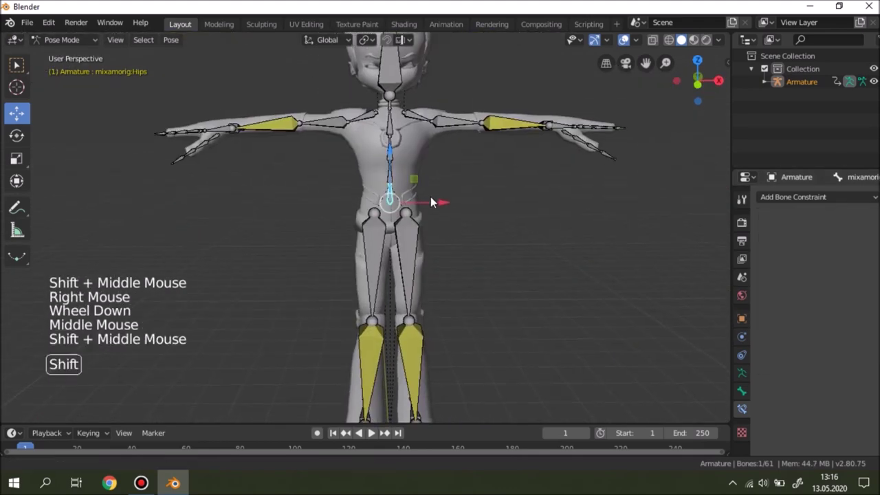
scroll(412, 178, down, 1)
shift+middle_drag(399, 172, 380, 142)
drag(380, 142, 380, 206)
click(385, 213)
middle_drag(385, 214, 343, 220)
shift+middle_drag(344, 220, 347, 295)
scroll(305, 206, up, 5)
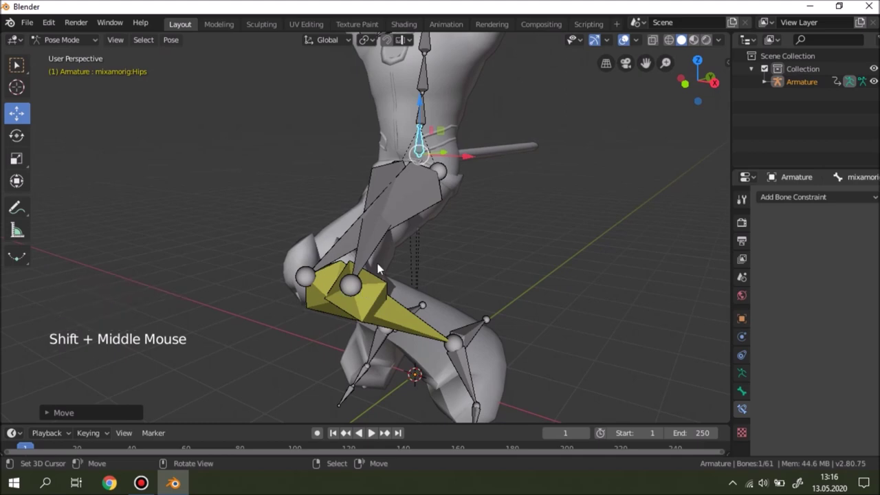
key(ctrl)
key(ctrl)
key(ctrl)
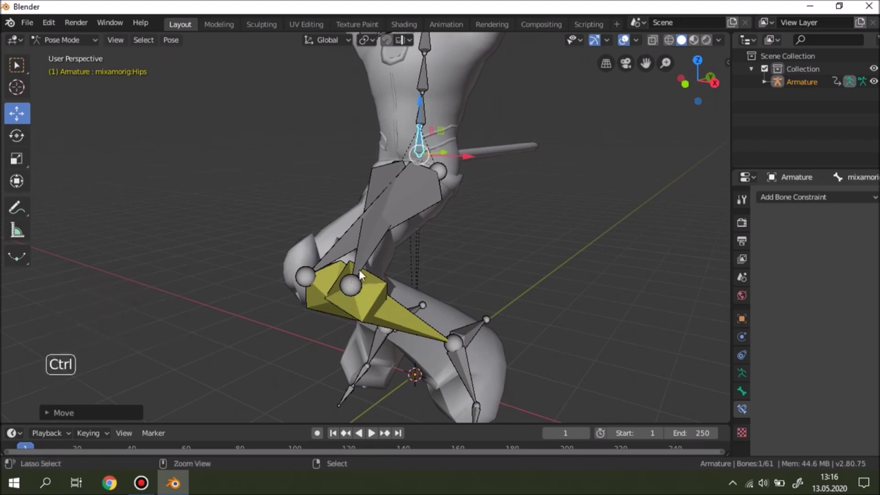
key(ctrl+z)
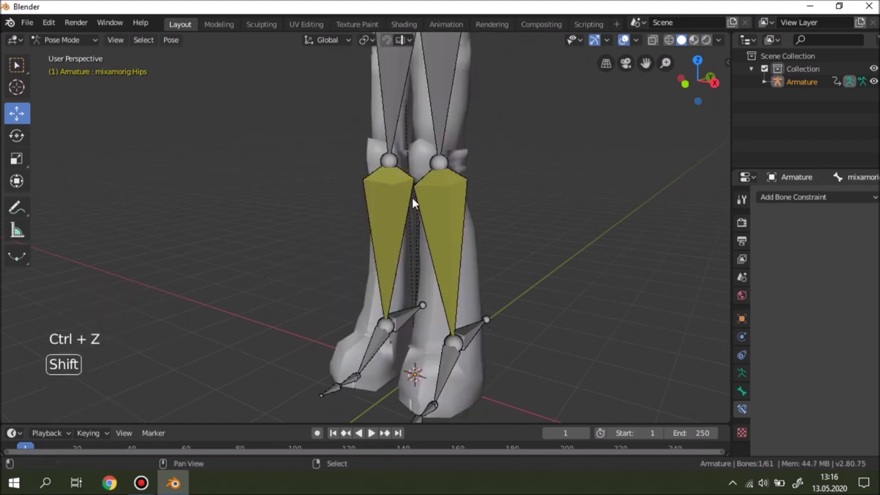
Step: In Edit Mode's front view, shift the right and left knee joints slightly outward along the X axis, and return to Pose Mode
shift+middle_drag(395, 224, 412, 248)
middle_drag(412, 247, 447, 295)
key(KP_1)
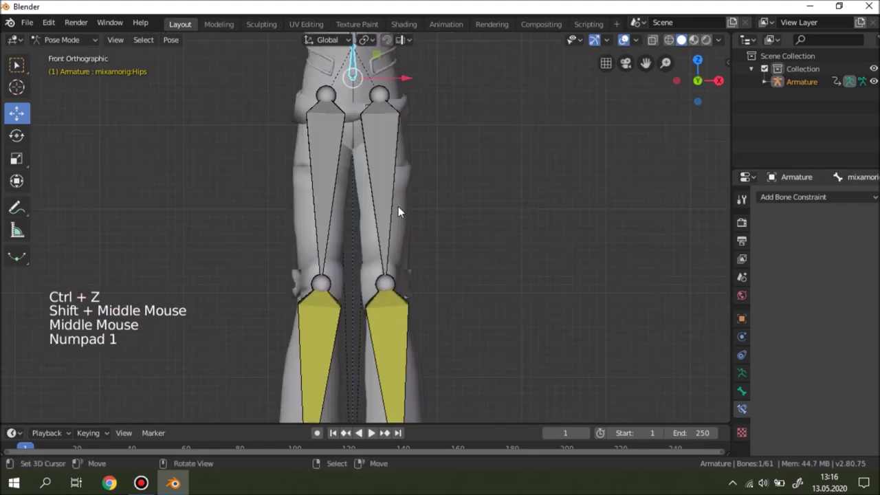
scroll(356, 317, up, 4)
click(62, 40)
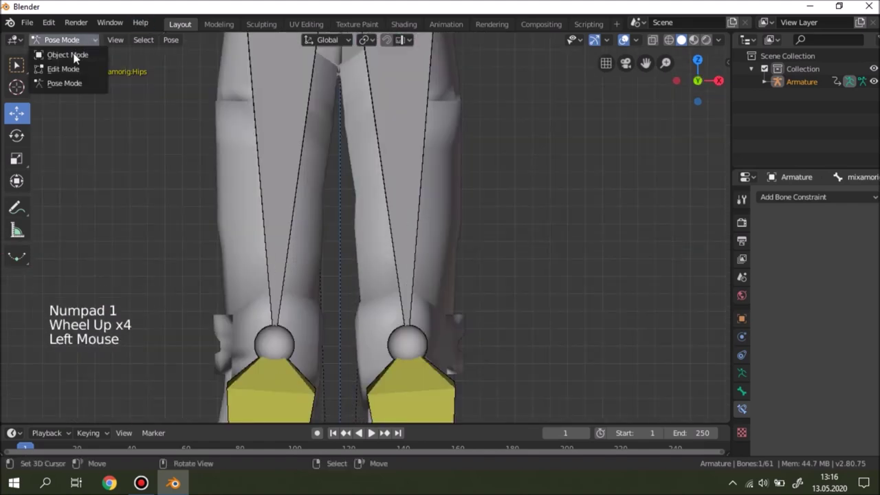
click(69, 68)
shift+middle_drag(402, 330, 437, 223)
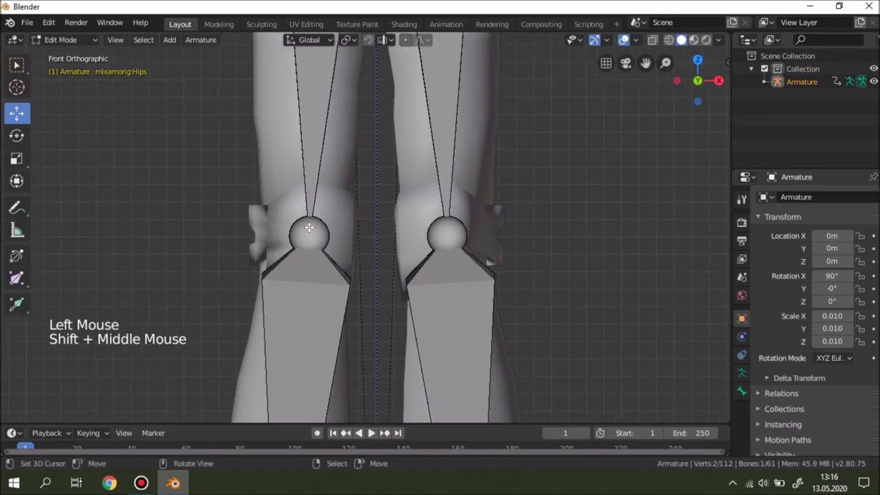
right_click(338, 237)
drag(355, 238, 378, 230)
right_click(455, 236)
drag(491, 235, 497, 236)
scroll(383, 193, down, 4)
scroll(384, 193, down, 3)
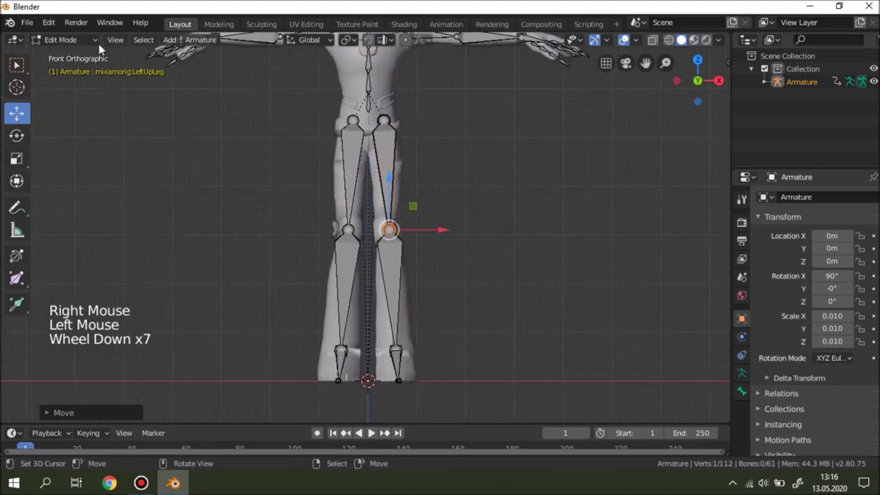
click(61, 40)
click(68, 83)
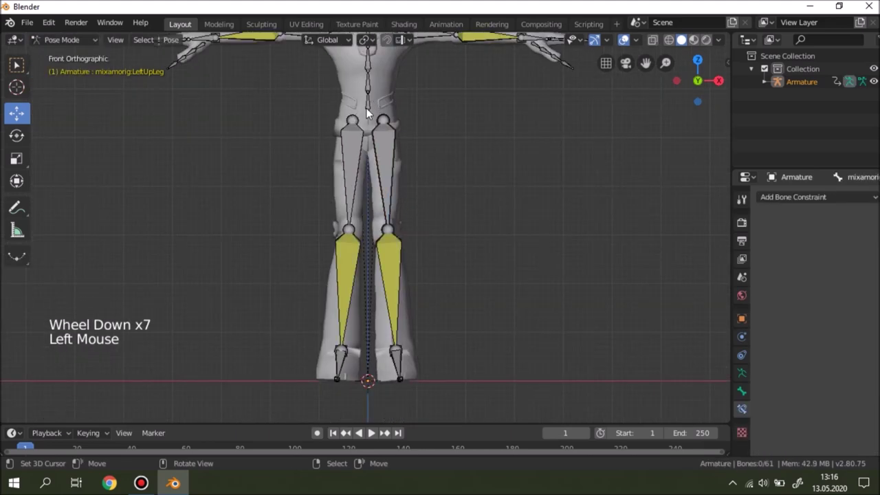
Step: Retest the knee bend from the front by lowering the hips bone, and undo the move
right_click(367, 66)
drag(368, 65, 370, 208)
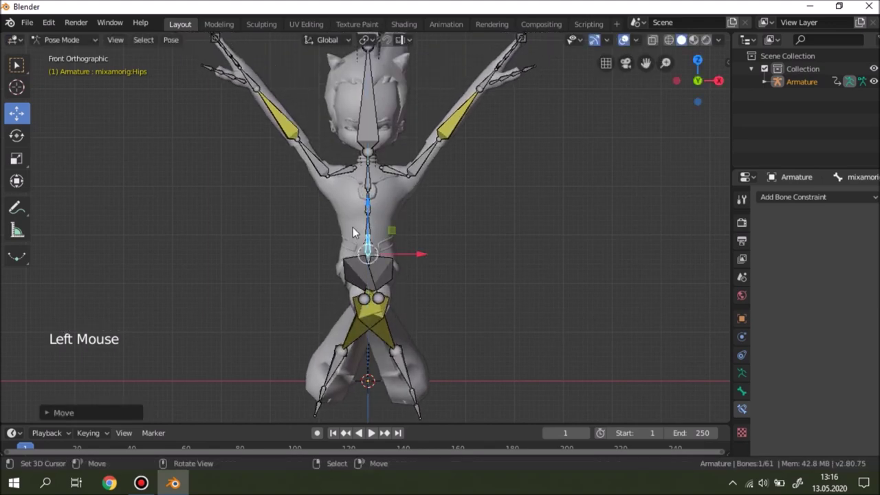
key(ctrl)
key(ctrl+z)
Step: Shift both knee joints a little farther outward along the X axis in Edit Mode, and return to Pose Mode
click(65, 48)
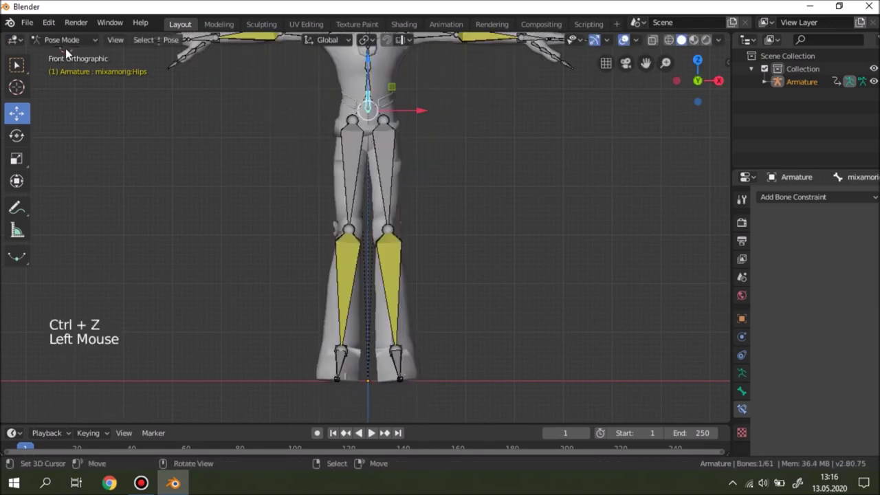
click(61, 40)
scroll(337, 206, up, 3)
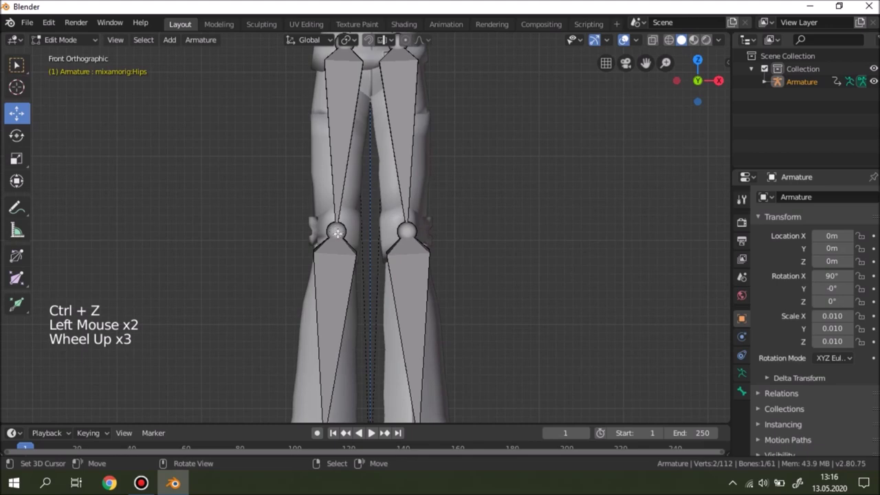
right_click(335, 232)
drag(384, 232, 418, 228)
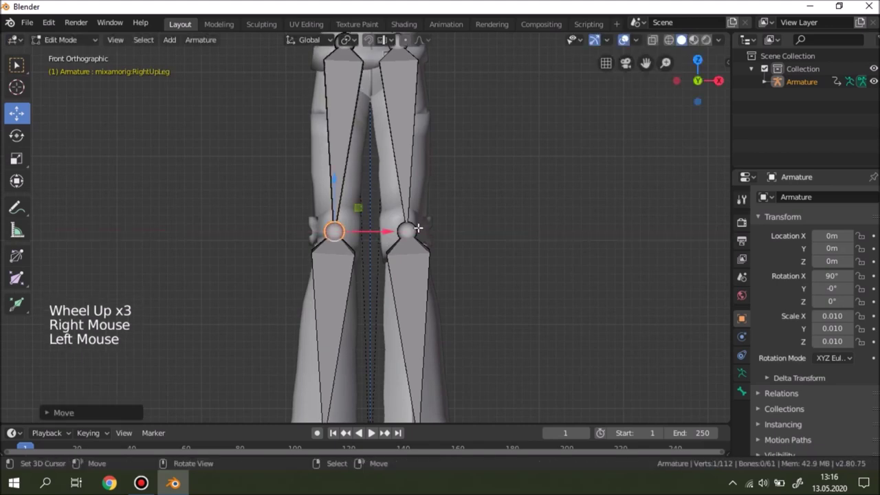
right_click(408, 232)
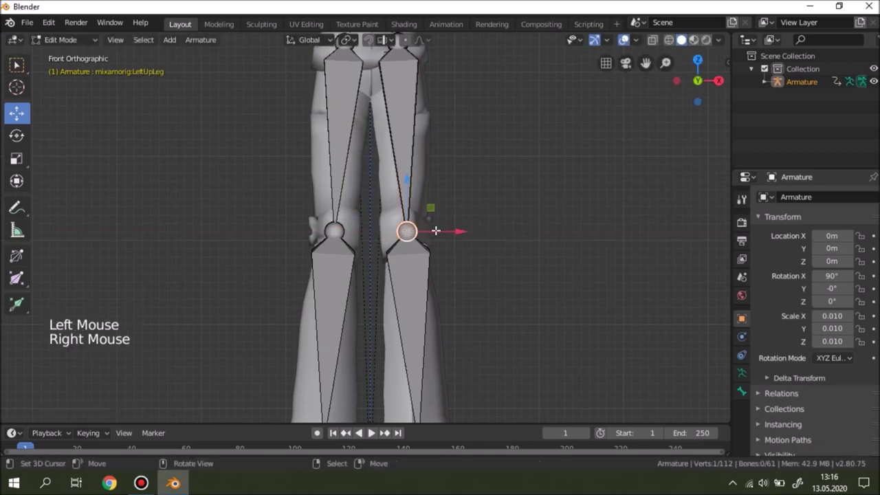
drag(438, 230, 451, 232)
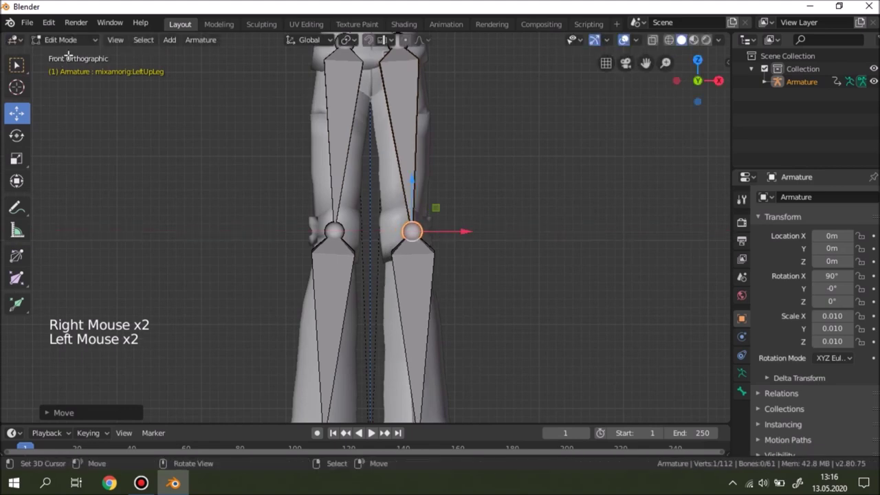
click(61, 40)
click(61, 87)
Step: Lower the hips bone once more to check the adjusted knees' bending direction, and undo the move
scroll(424, 137, down, 2)
right_click(367, 79)
drag(367, 79, 369, 227)
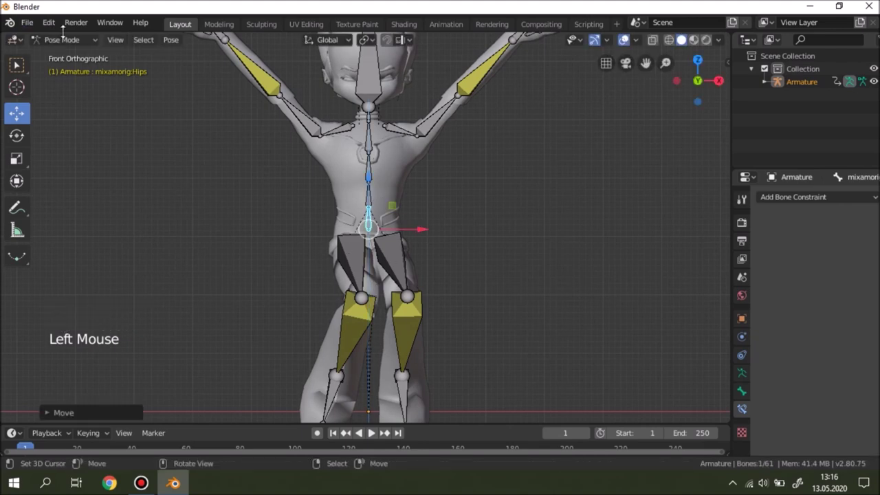
key(ctrl+z)
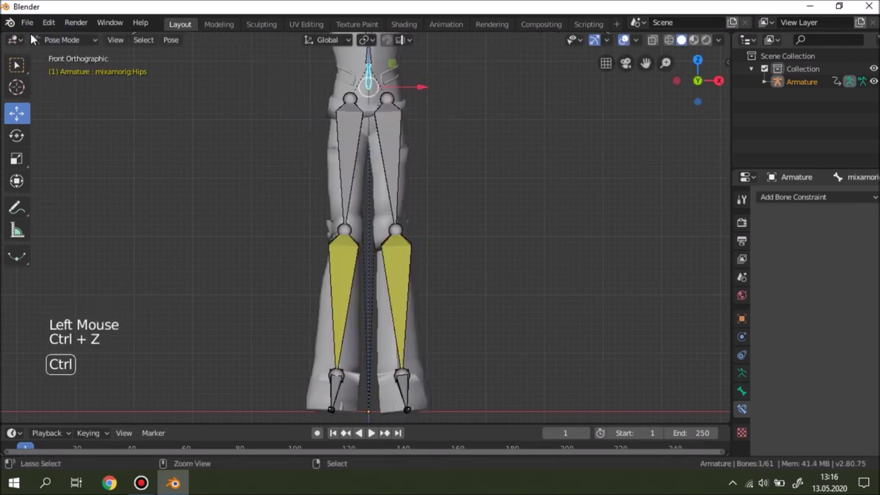
Step: In Edit Mode, nudge the right knee joint slightly farther outward along the X axis, and return to Pose Mode
click(62, 39)
click(58, 66)
scroll(481, 268, up, 1)
scroll(333, 234, up, 3)
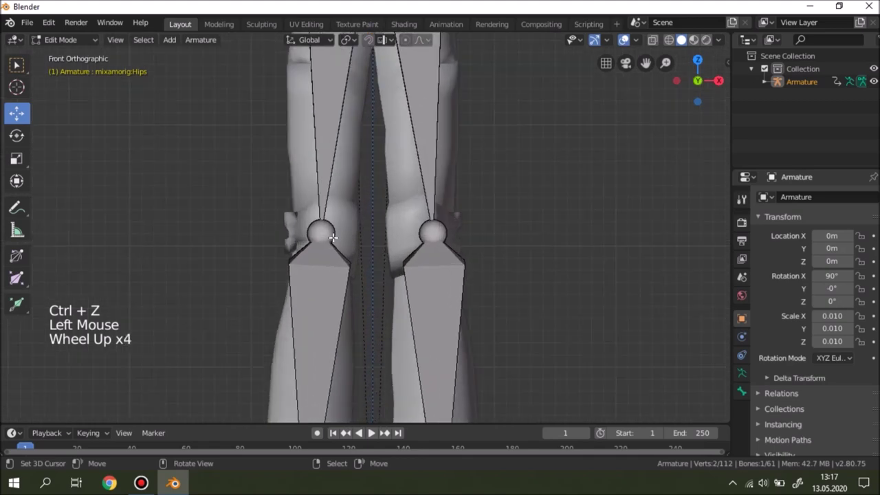
right_click(326, 233)
drag(371, 233, 367, 232)
click(67, 44)
click(68, 83)
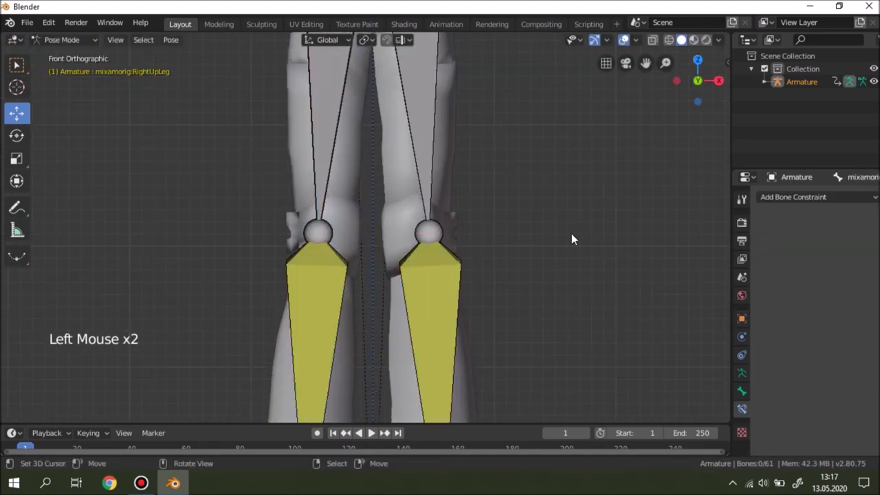
Step: Lower the hips bone to test the knee bend, inspect the legs and feet from the side, and undo the move
scroll(340, 123, down, 4)
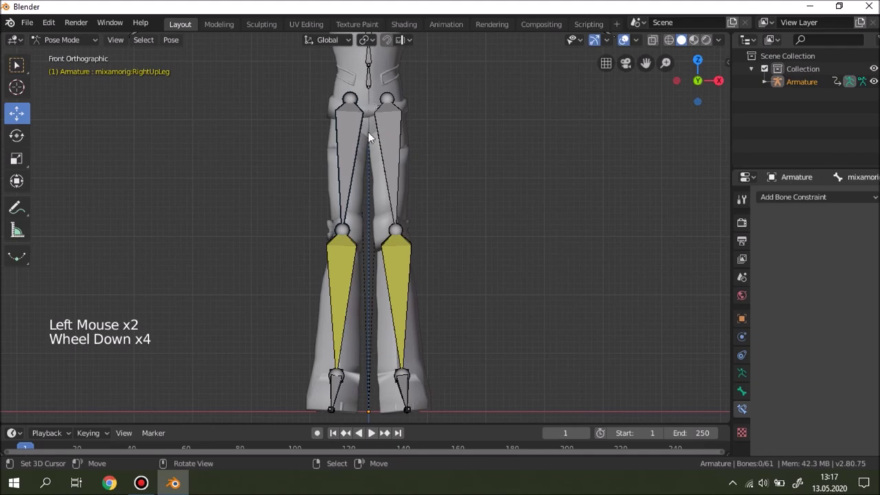
right_click(368, 102)
shift+middle_drag(368, 102, 368, 103)
drag(366, 77, 364, 261)
middle_drag(364, 262, 340, 207)
shift+middle_drag(340, 206, 330, 183)
scroll(387, 319, up, 4)
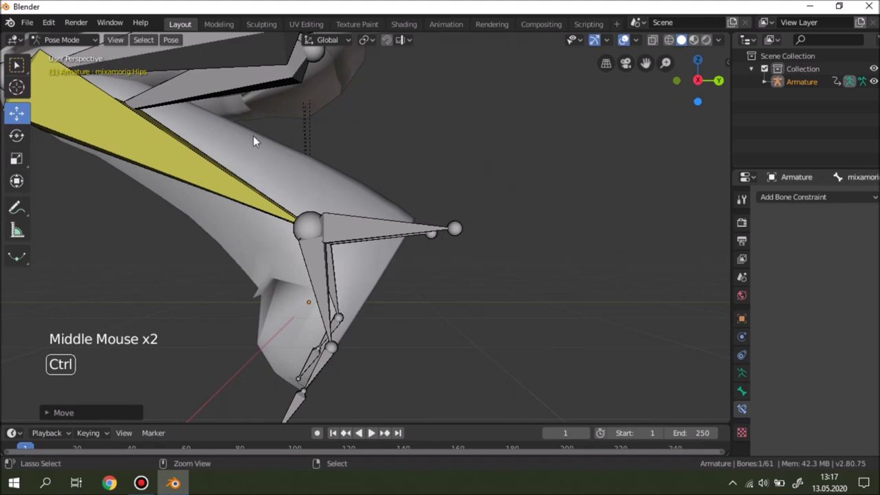
key(ctrl+z)
Step: In Edit Mode, try to parent the left foot bone to the left ankle control bone, LeftLeg.001
click(62, 39)
click(64, 69)
middle_drag(244, 186, 227, 323)
scroll(451, 308, up, 1)
right_click(359, 315)
shift+middle_drag(227, 323, 160, 325)
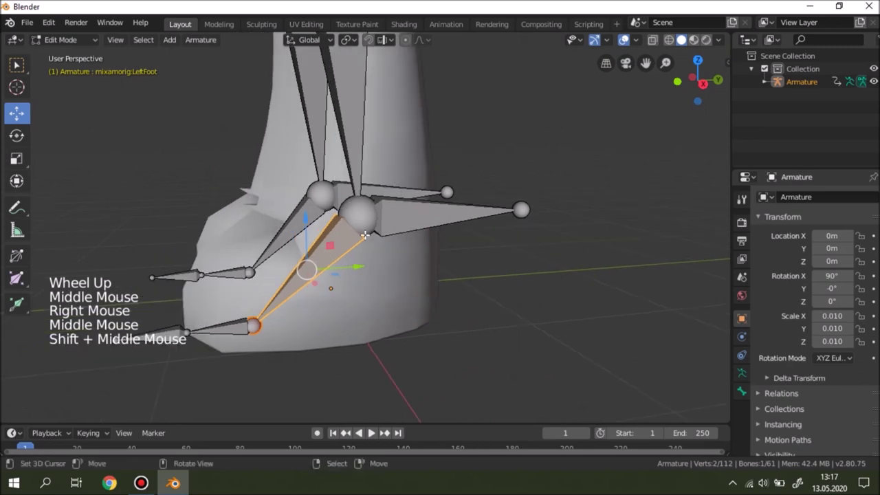
shift+right_click(454, 215)
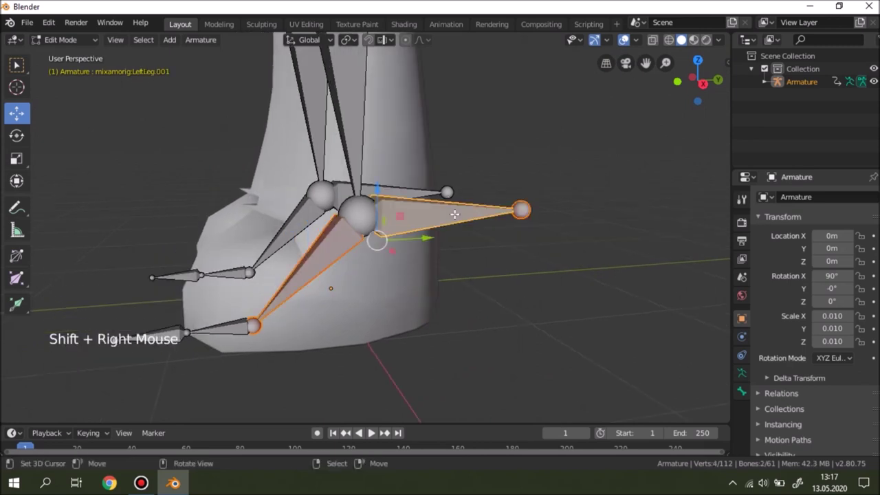
key(ctrl+p)
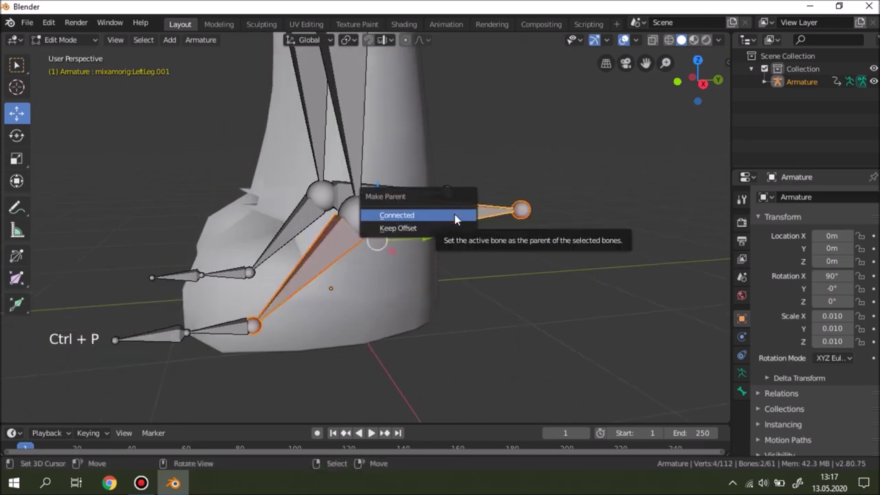
click(439, 241)
Step: Parent the right foot bone to the right ankle control bone, RightLeg.001, with Keep Offset, and return to Pose Mode
middle_drag(440, 240, 277, 224)
right_click(275, 224)
shift+right_click(330, 173)
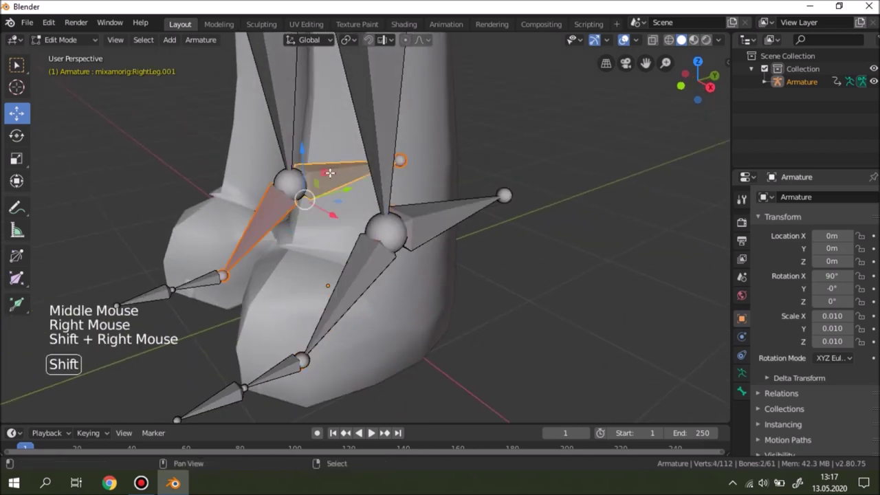
key(ctrl+p)
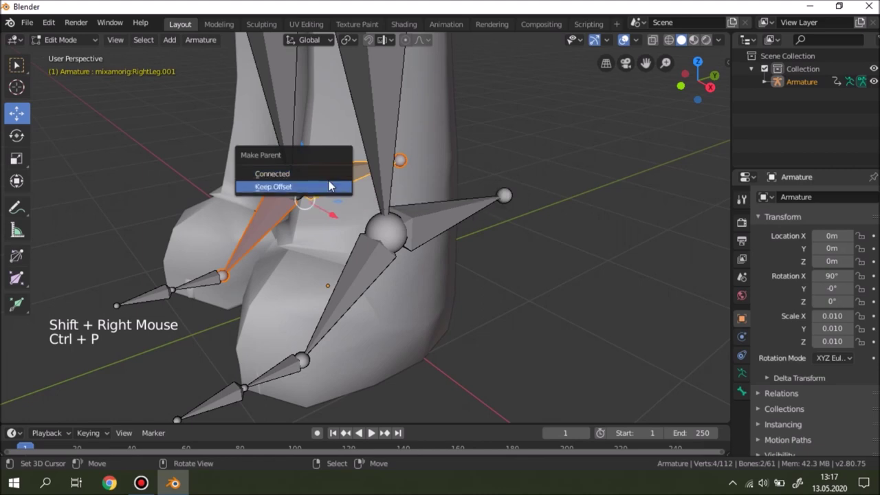
click(329, 186)
scroll(458, 226, down, 5)
shift+middle_drag(457, 227, 297, 110)
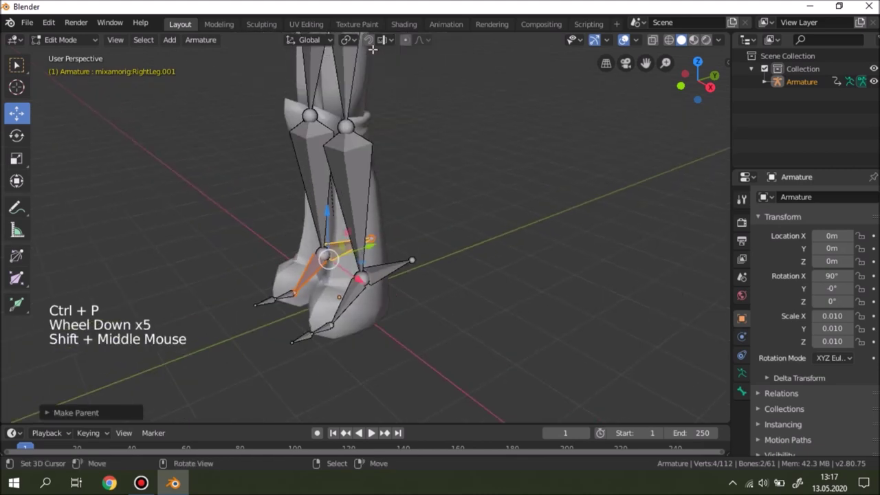
click(78, 39)
click(79, 85)
Step: Lower the hips bone to compare how both feet behave, and undo the move
scroll(428, 158, down, 3)
scroll(428, 158, down, 1)
shift+middle_drag(428, 158, 383, 125)
scroll(383, 125, up, 2)
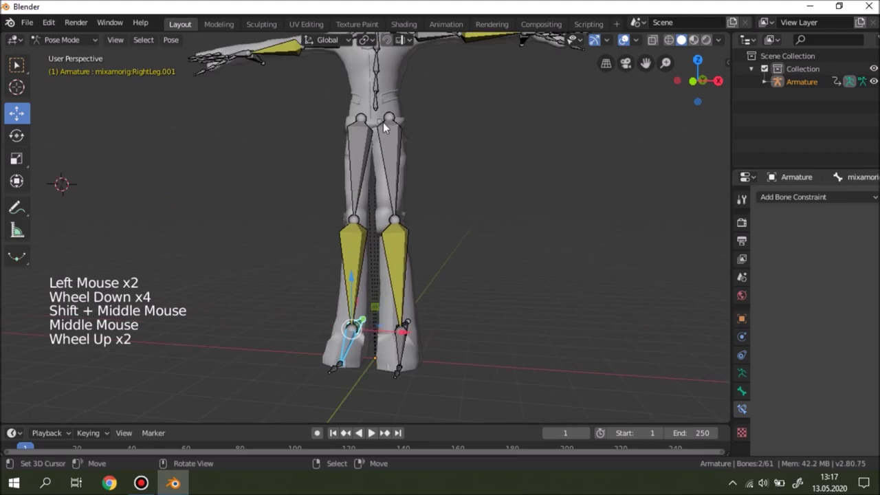
right_click(376, 69)
middle_drag(377, 69, 364, 103)
drag(359, 75, 346, 279)
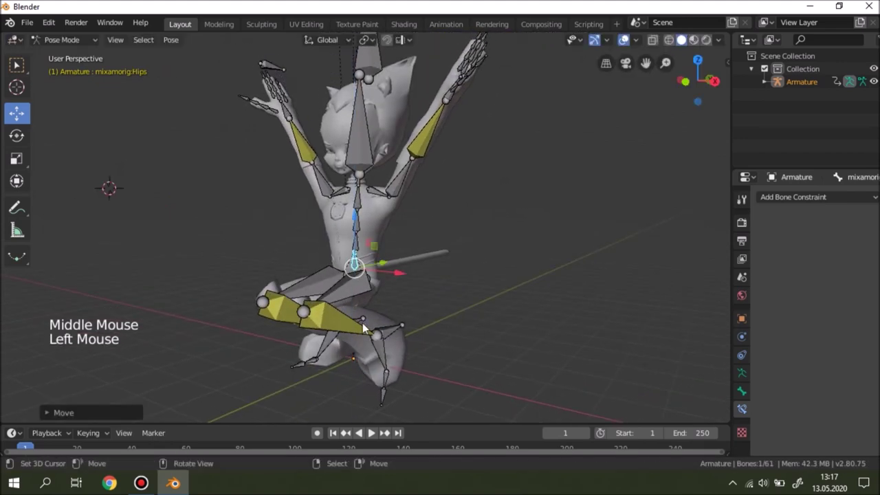
middle_drag(345, 280, 385, 299)
scroll(346, 295, up, 4)
middle_drag(300, 253, 277, 192)
key(ctrl+z)
Step: In Edit Mode, parent the left foot bone to LeftLeg.001 with Keep Offset, and return to Pose Mode
drag(65, 41, 68, 66)
middle_drag(264, 165, 381, 288)
right_click(382, 289)
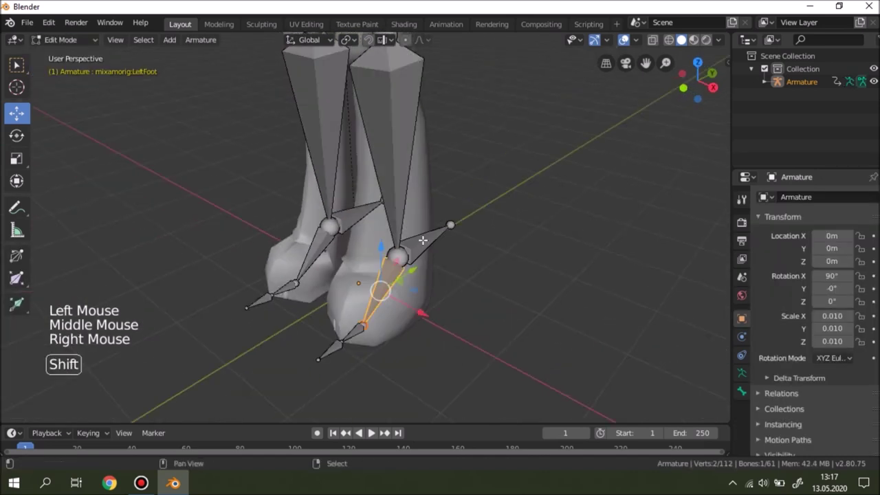
shift+right_click(422, 240)
key(ctrl+p)
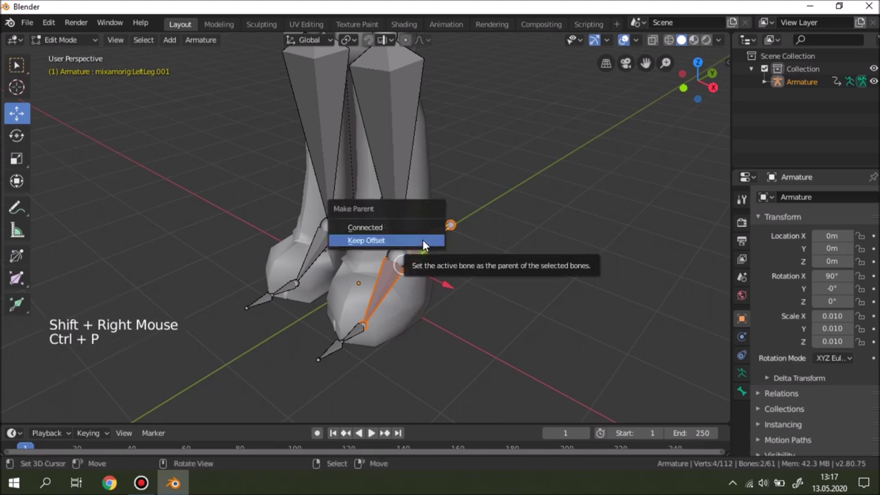
click(423, 240)
scroll(476, 120, down, 3)
shift+middle_drag(476, 120, 455, 237)
drag(65, 39, 69, 84)
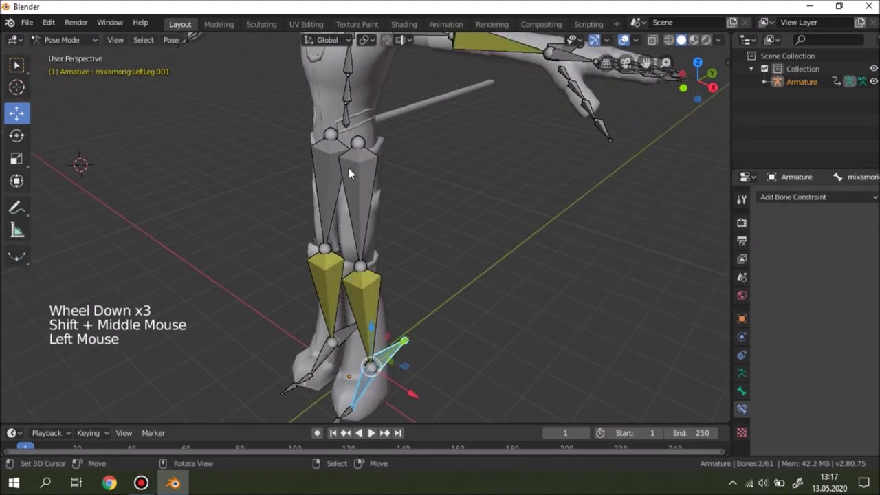
Step: Retest the leg rig with both feet parented by lowering the hips bone, and undo the move
middle_drag(357, 170, 349, 67)
right_click(349, 67)
drag(349, 67, 318, 230)
middle_drag(318, 230, 296, 207)
shift+middle_drag(296, 206, 316, 206)
middle_drag(316, 206, 344, 204)
middle_drag(343, 204, 369, 296)
key(ctrl+z)
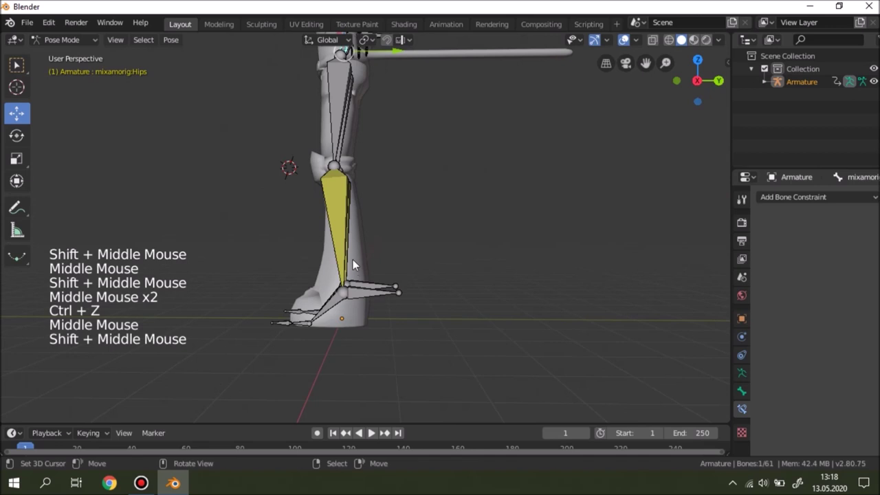
Step: Test the left ankle control bone by moving the foot forward and up, and undo the move
right_drag(374, 289, 309, 132)
shift+middle_drag(309, 133, 400, 283)
key(ctrl)
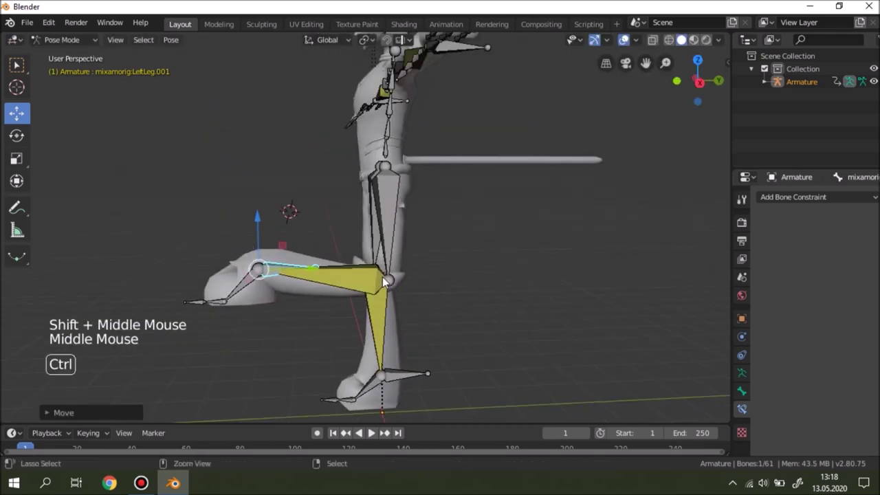
key(ctrl+z)
shift+middle_drag(364, 220, 433, 326)
scroll(458, 271, up, 2)
shift+middle_drag(433, 327, 412, 312)
middle_drag(413, 313, 316, 206)
scroll(379, 265, down, 2)
middle_drag(316, 206, 158, 103)
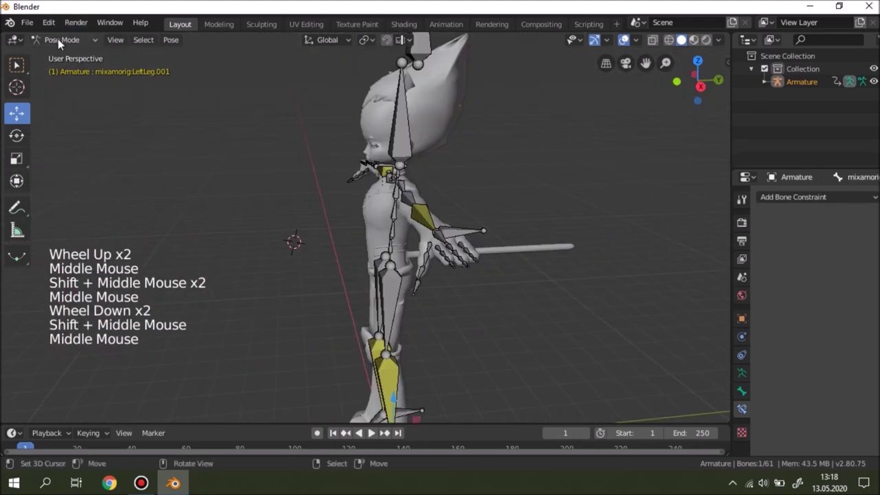
Step: In Edit Mode, select both elbow joints and extrude a short bone backward along the Y axis from each
click(58, 38)
click(62, 69)
shift+middle_drag(207, 172, 344, 233)
shift+middle_drag(344, 233, 356, 288)
scroll(369, 238, up, 5)
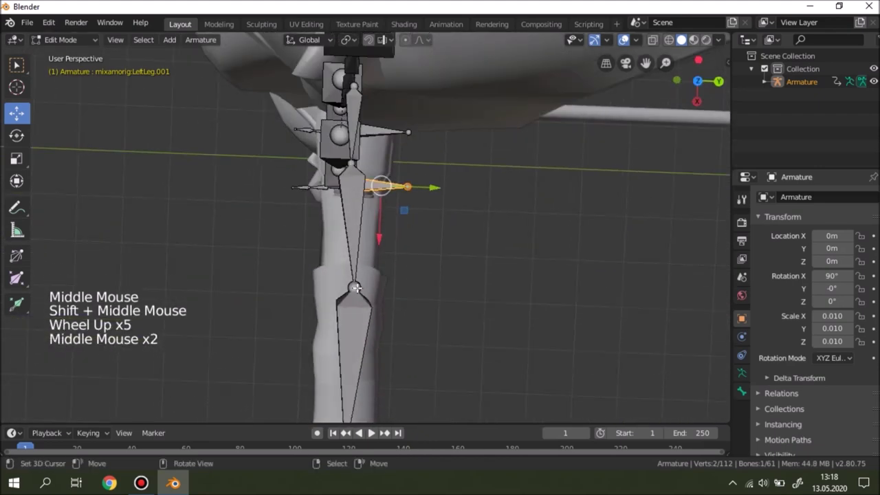
right_click(370, 275)
scroll(375, 262, down, 2)
shift+middle_drag(391, 144, 306, 194)
shift+right_click(347, 206)
key(e)
click(370, 189)
drag(402, 178, 387, 182)
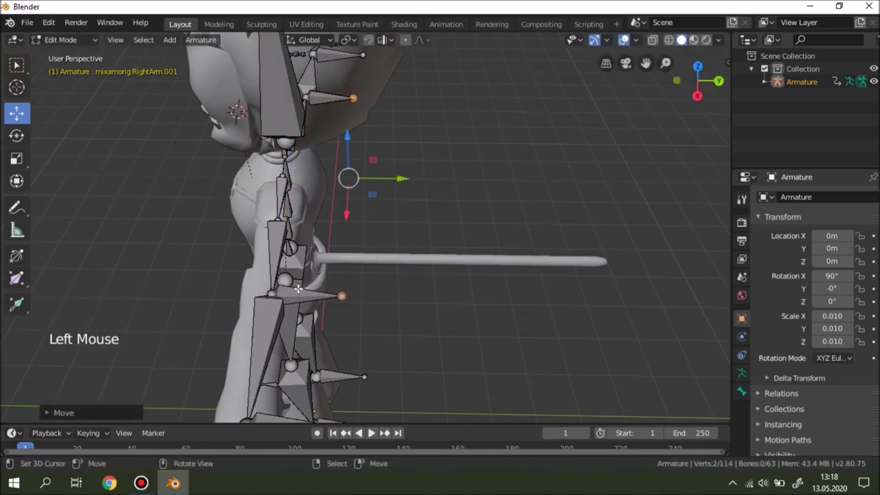
Step: Clear the parent of the two new elbow bones, LeftArm.001 and RightArm.001, and disconnect them
right_click(298, 289)
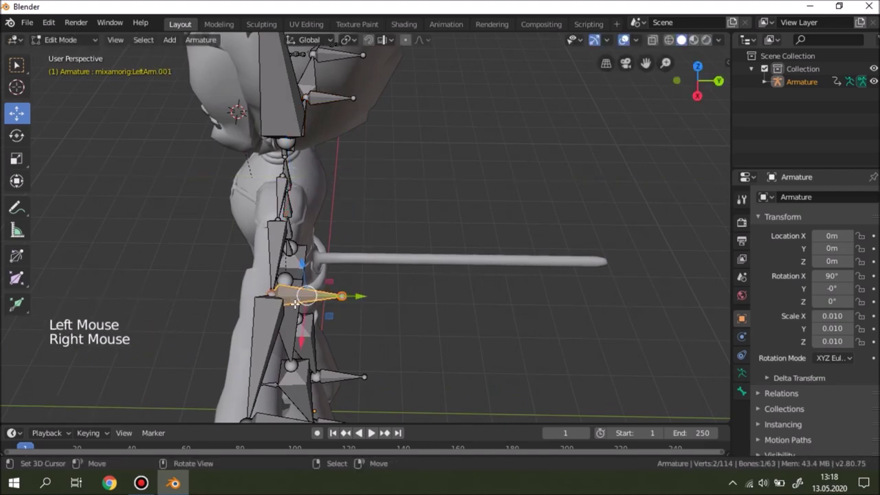
shift+right_click(330, 97)
key(alt+p)
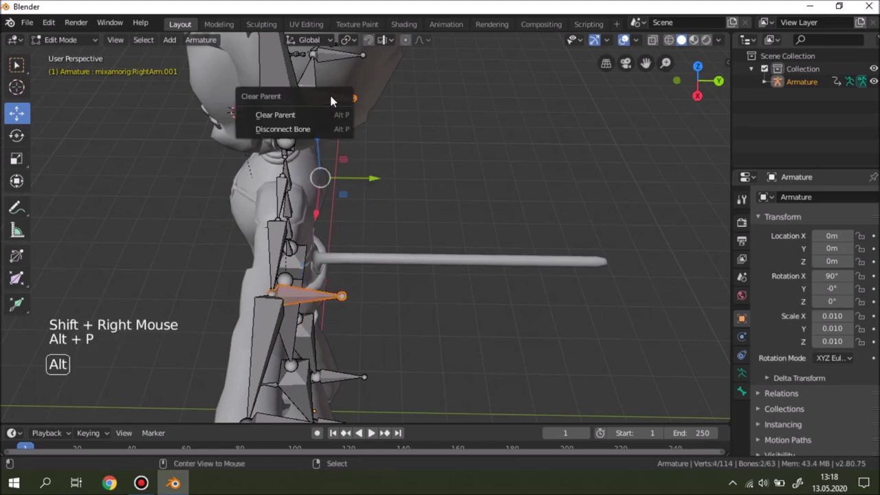
click(330, 117)
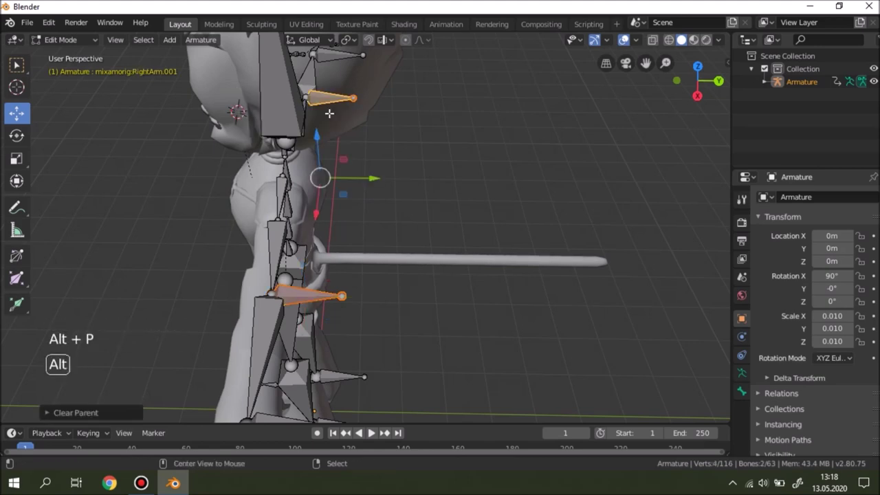
key(alt+p)
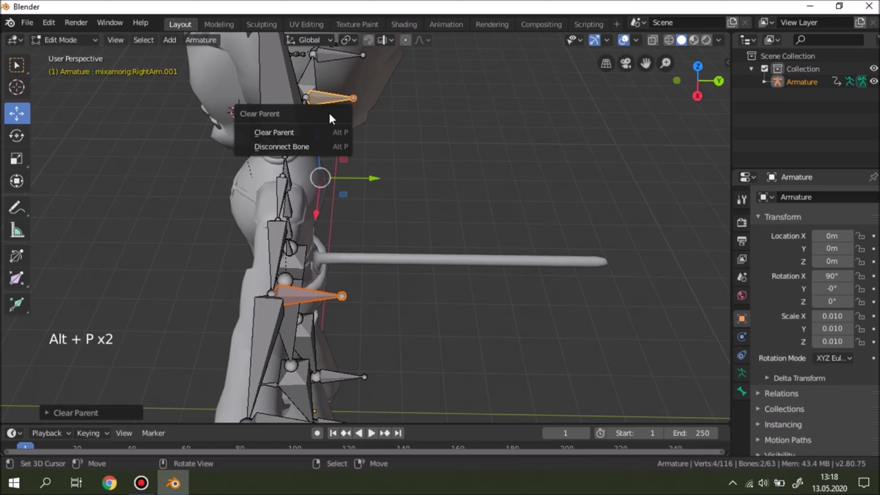
click(315, 147)
Step: Move both elbow bones backward along the Y axis, clear of the arms, and return to Pose Mode
drag(373, 178, 464, 187)
middle_drag(371, 225, 384, 165)
click(87, 41)
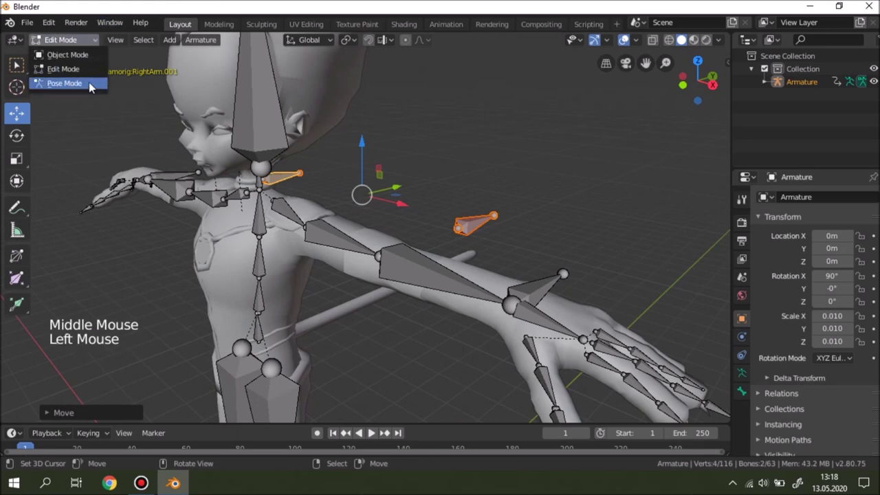
click(89, 83)
Step: Test the left arm by moving its wrist control bone, and undo the move
scroll(496, 243, down, 2)
shift+middle_drag(496, 243, 436, 316)
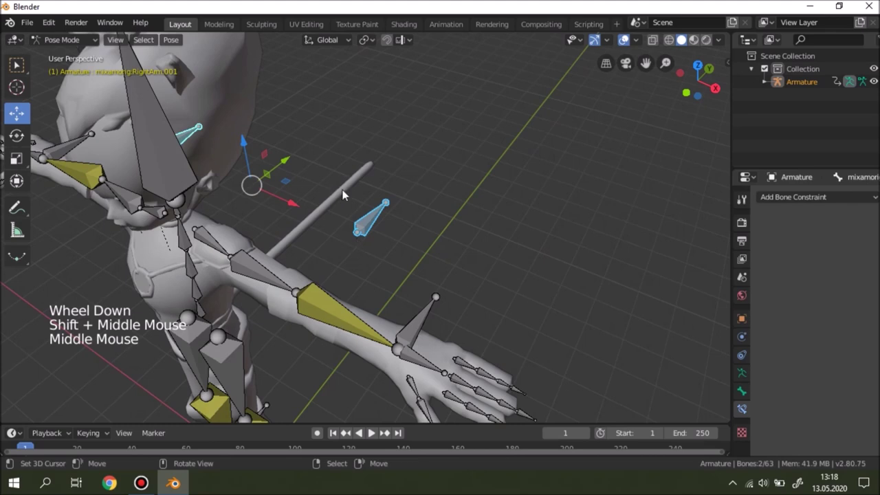
right_click(379, 215)
right_drag(390, 340, 226, 118)
key(ctrl+z)
Step: Set Armature as the pole target of the left forearm's IK constraint
middle_drag(315, 230, 379, 289)
scroll(437, 205, up, 3)
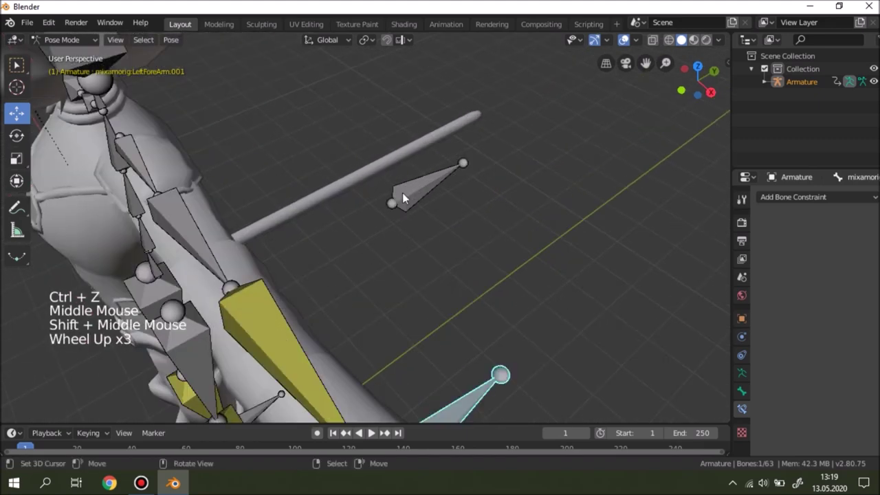
right_click(413, 188)
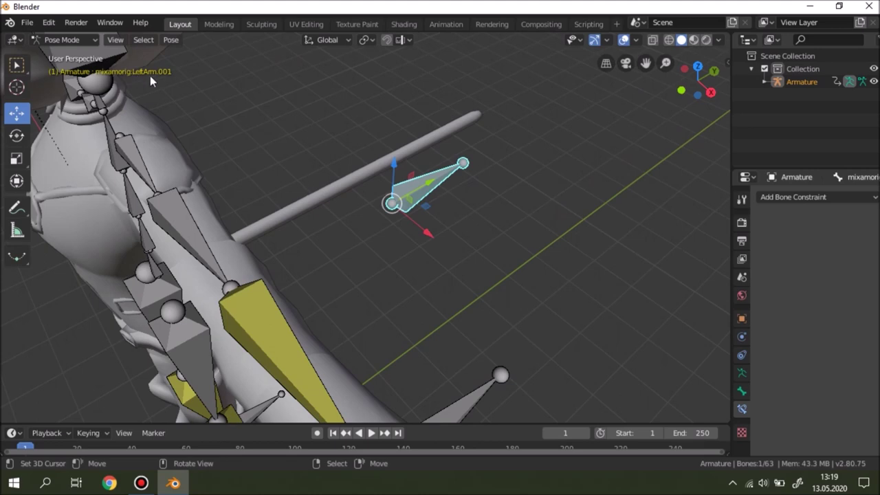
middle_drag(241, 184, 333, 307)
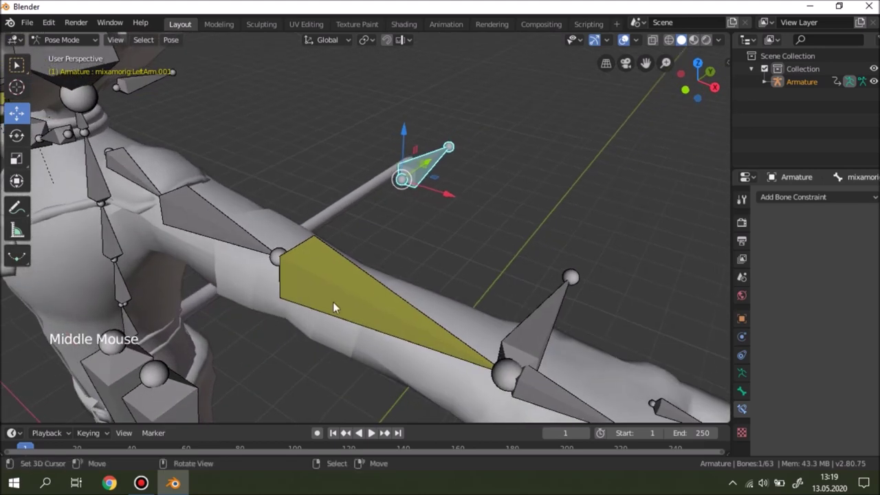
right_click(325, 293)
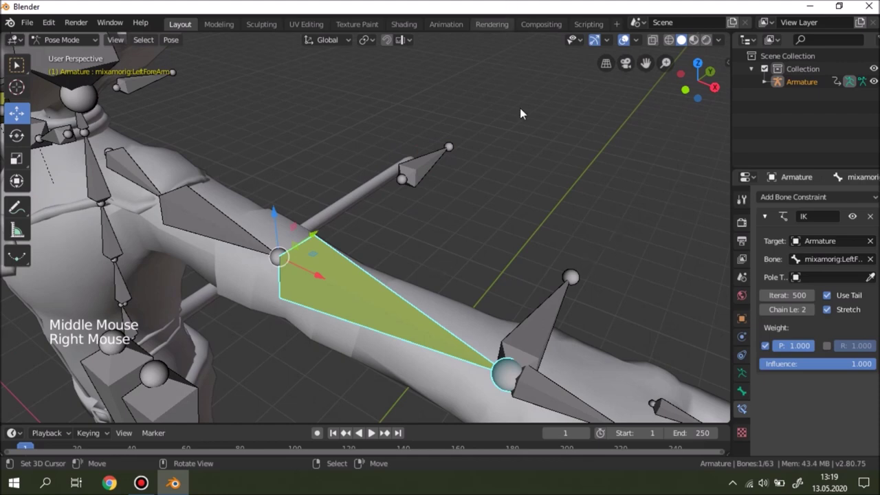
click(818, 277)
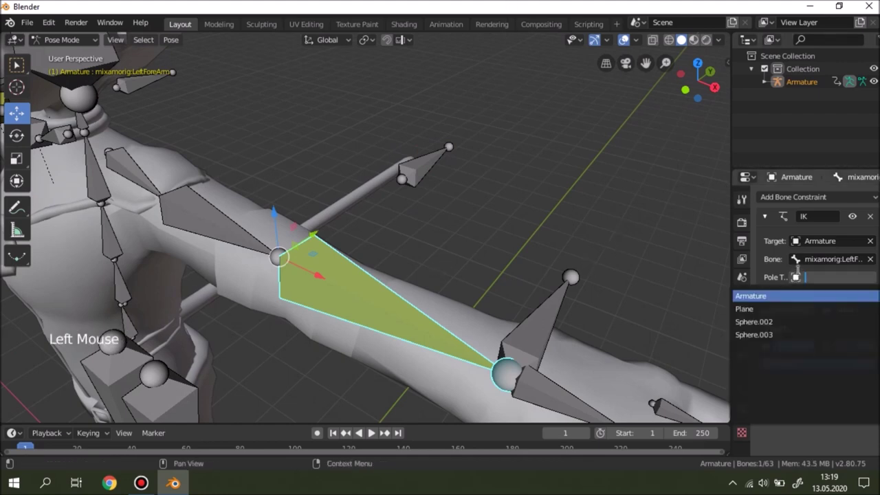
right_click(358, 286)
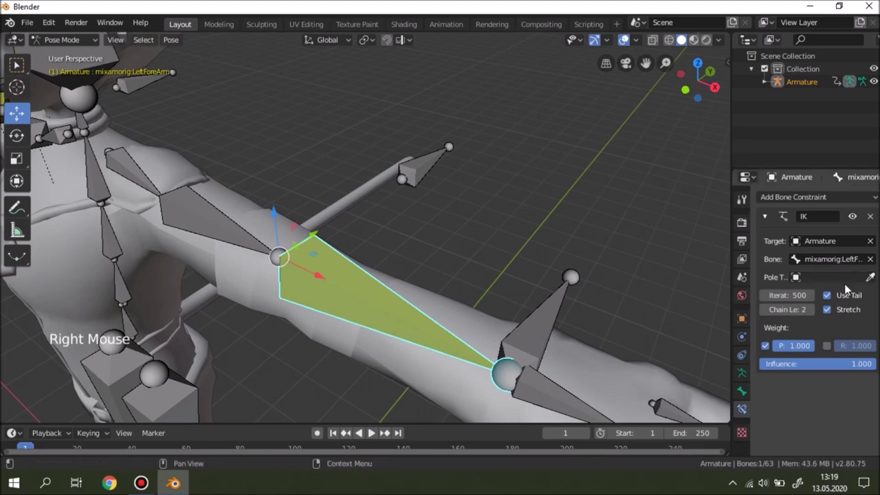
click(797, 277)
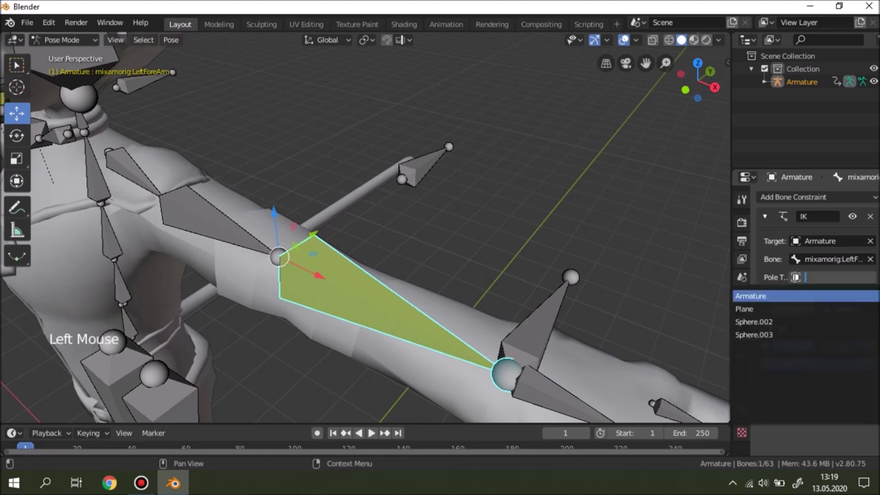
click(761, 297)
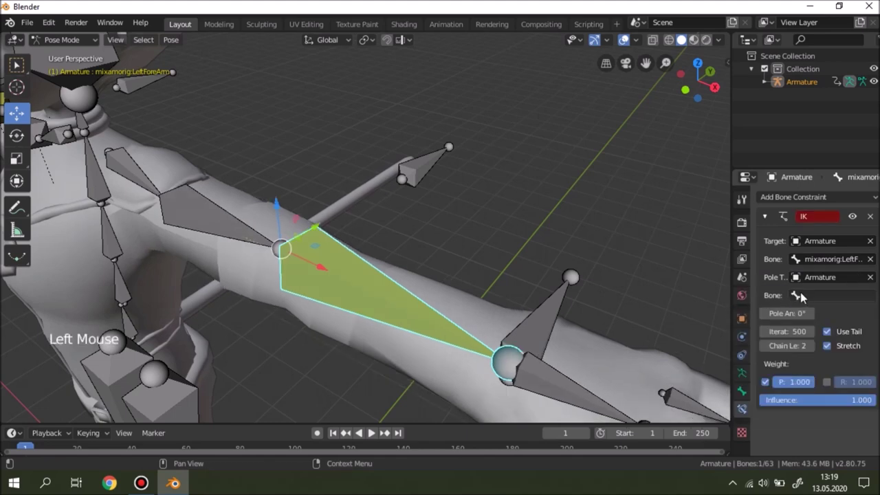
Step: Assign the left elbow bone mixamorig:LeftArm.001 as the pole bone of the left forearm's IK constraint
right_click(413, 167)
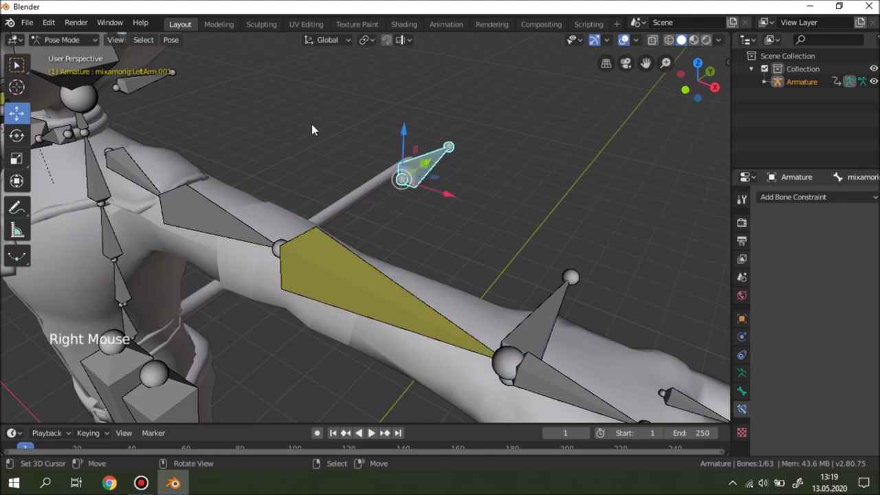
right_click(336, 272)
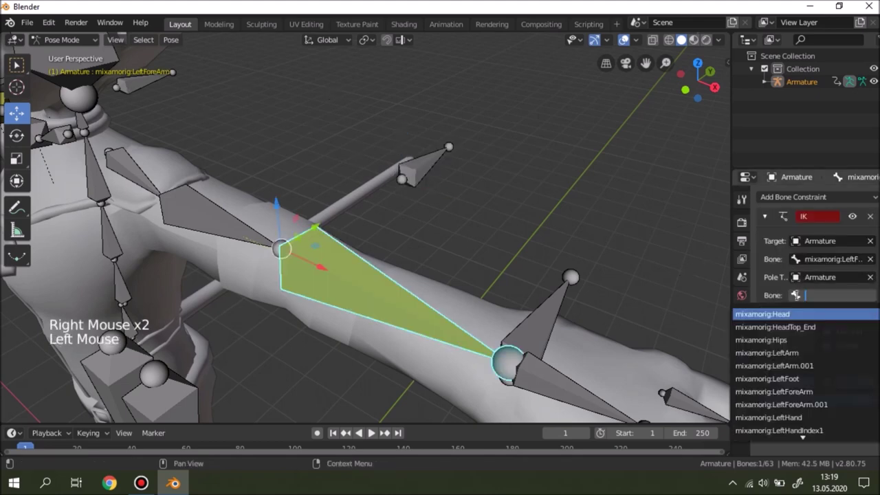
click(799, 366)
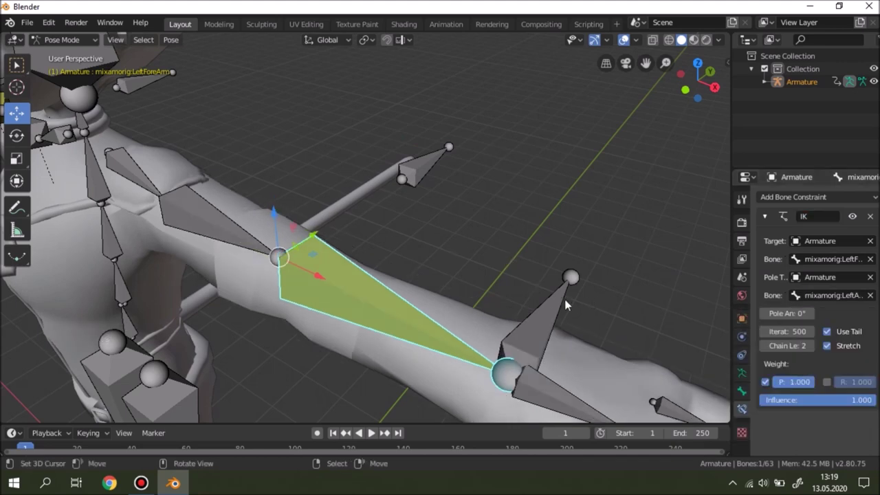
Step: Test the left elbow's bending by moving the left wrist control bone around, and undo the moves
scroll(422, 258, down, 2)
middle_drag(423, 258, 490, 239)
right_click(532, 227)
drag(602, 272, 443, 282)
middle_drag(443, 282, 374, 191)
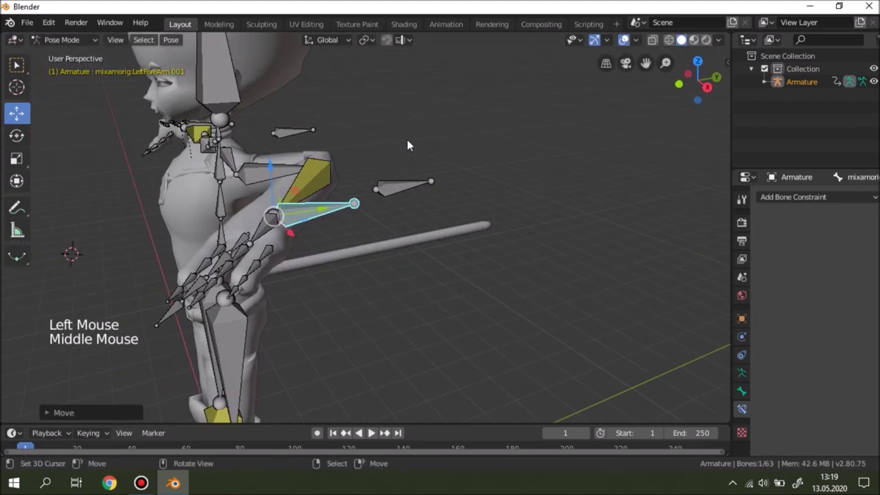
right_drag(340, 61, 421, 306)
key(ctrl+z)
right_drag(323, 237, 292, 124)
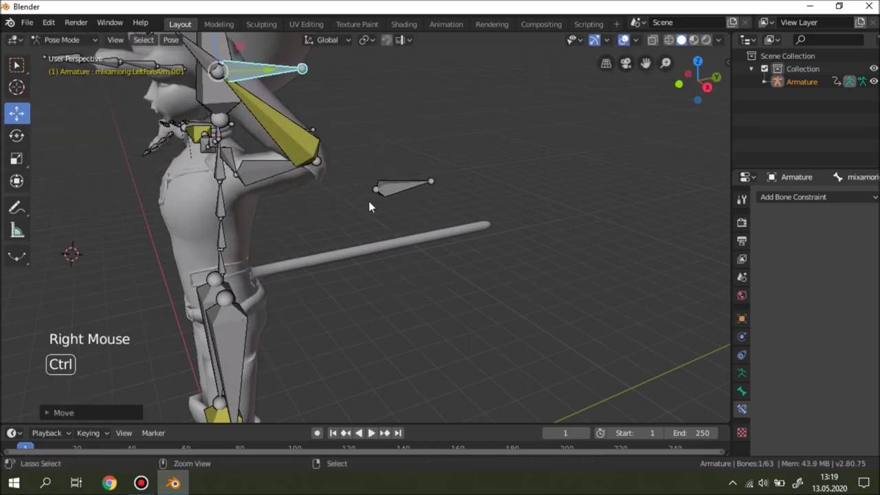
key(ctrl+z)
key(ctrl+z)
key(ctrl+z)
key(ctrl+z)
Step: Set the right forearm's IK pole target to Armature with mixamorig:RightArm.001 as the pole bone
scroll(363, 208, down, 2)
middle_drag(363, 208, 273, 240)
scroll(239, 231, up, 4)
scroll(392, 278, up, 1)
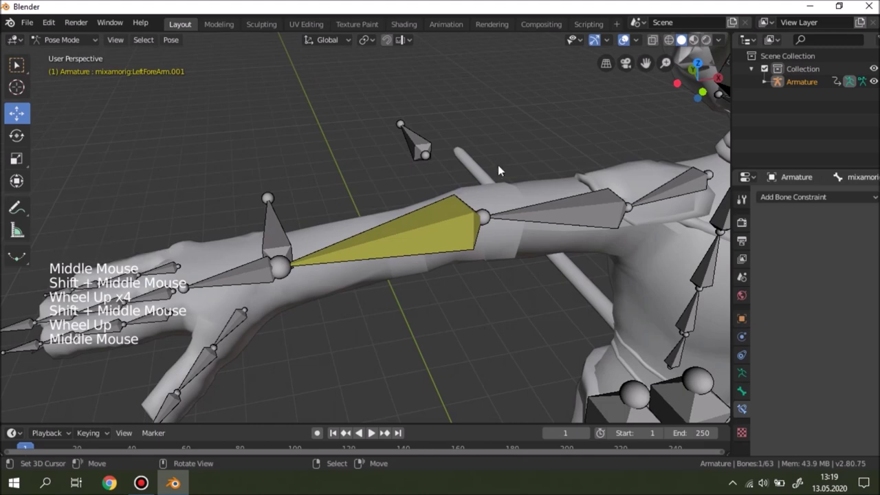
right_click(417, 225)
right_click(405, 147)
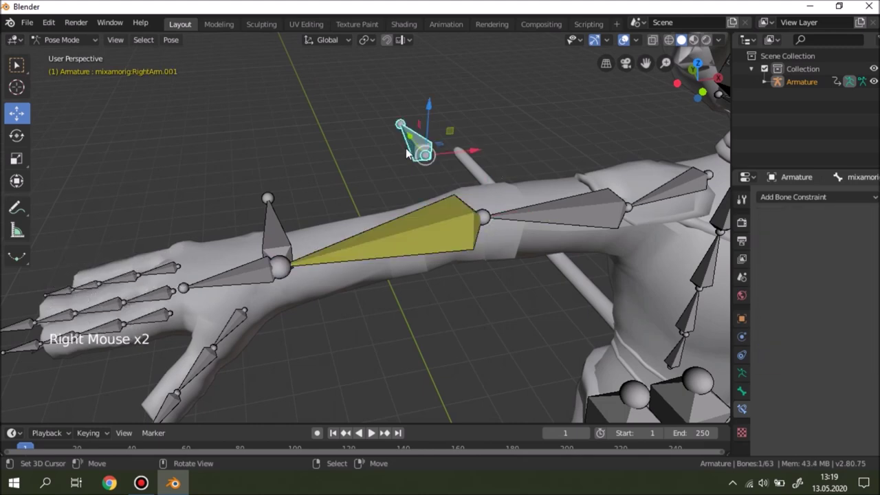
right_click(434, 237)
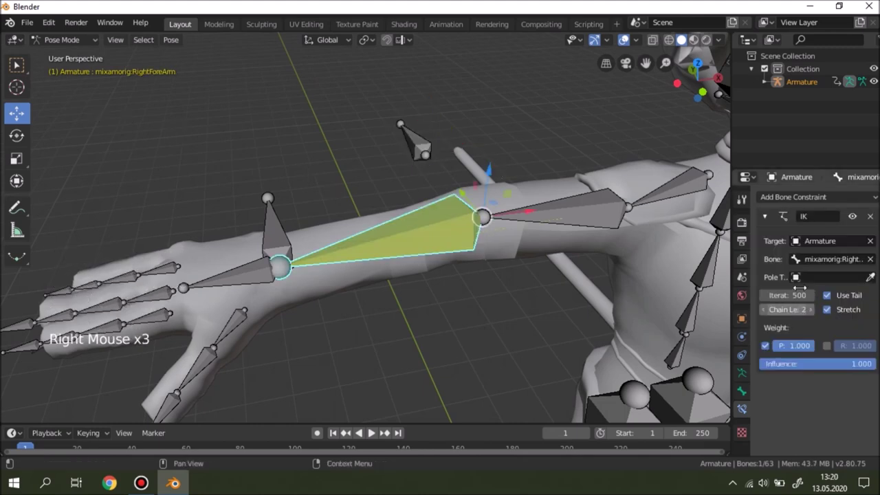
click(797, 277)
click(787, 295)
click(804, 295)
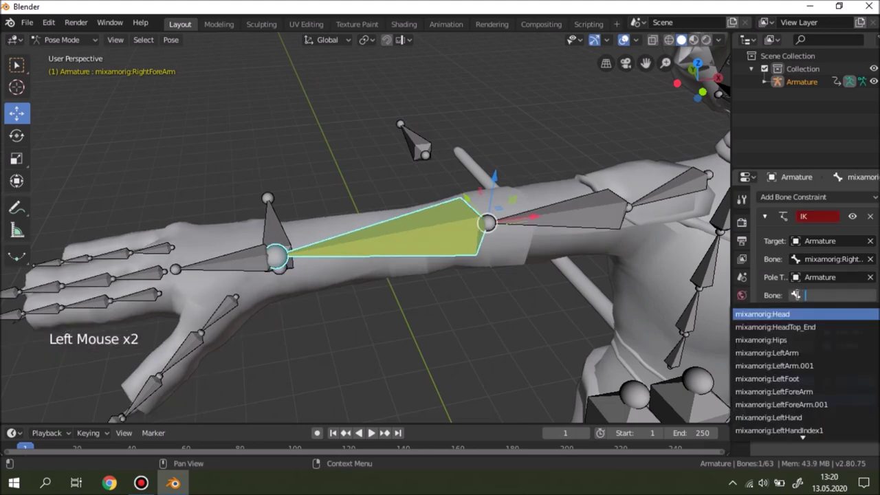
scroll(764, 416, down, 10)
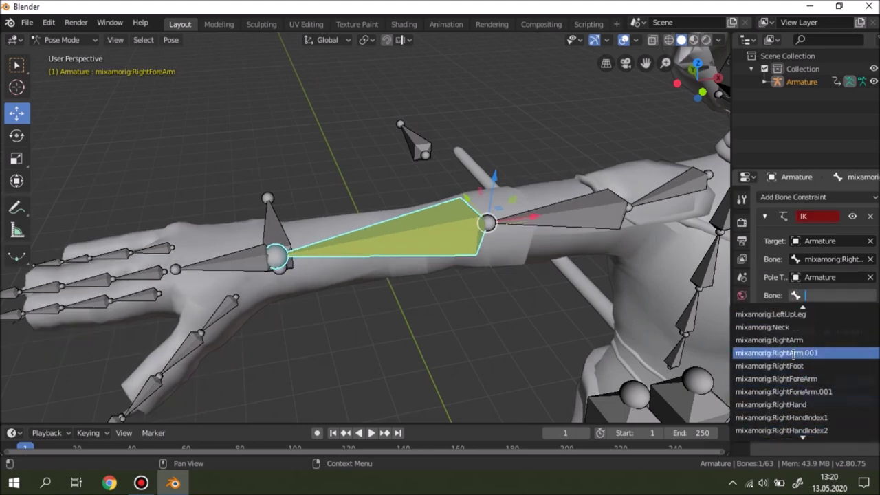
click(784, 354)
Step: Widen the properties area and set the right forearm's IK pole angle to 180°
shift+middle_drag(494, 179, 428, 187)
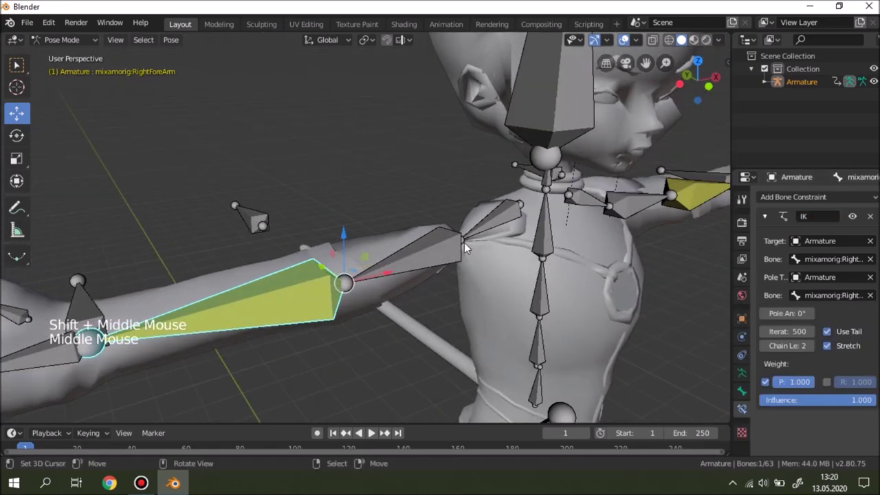
shift+middle_drag(459, 245, 389, 248)
scroll(425, 261, up, 3)
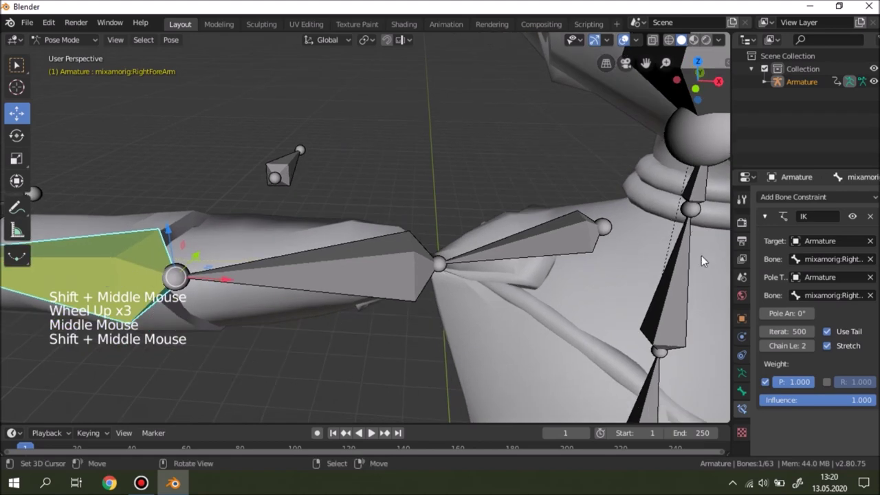
drag(728, 318, 678, 317)
double_click(762, 313)
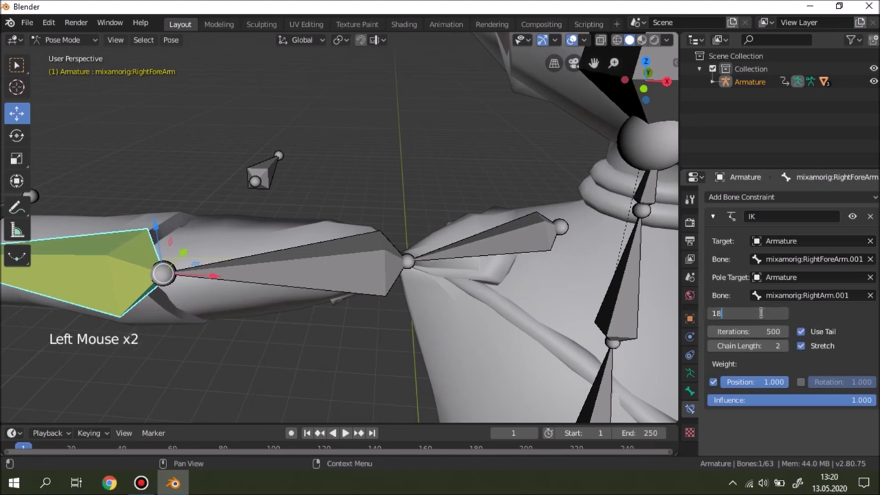
key(Return)
Step: Test the right arm by moving its wrist control bone, and undo the move
scroll(527, 231, down, 4)
middle_drag(527, 231, 145, 203)
scroll(320, 221, down, 2)
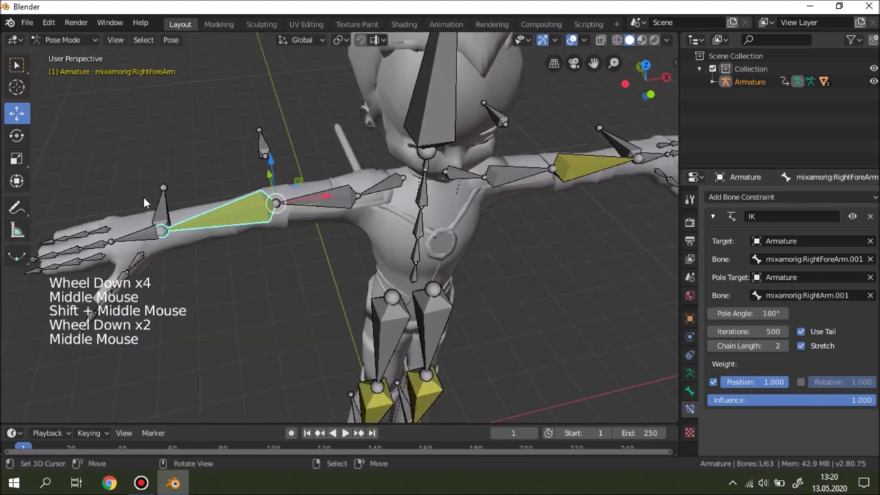
right_click(159, 210)
drag(191, 231, 354, 205)
key(ctrl+z)
Step: In Edit Mode, select both knee joints and extrude a short bone forward from each
shift+scroll(478, 279, down, 3)
shift+middle_drag(477, 280, 391, 185)
shift+middle_drag(391, 186, 350, 199)
scroll(373, 161, up, 5)
shift+middle_drag(351, 199, 290, 180)
scroll(289, 178, down, 4)
middle_drag(415, 283, 158, 5)
click(63, 39)
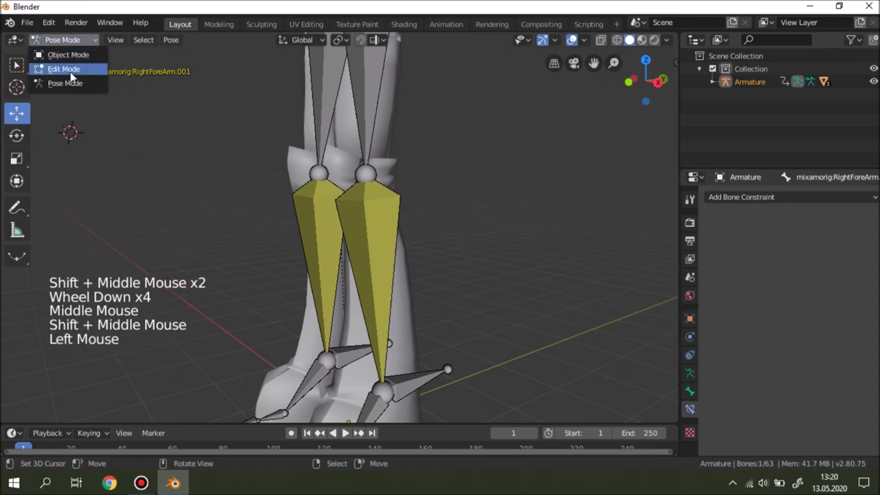
click(70, 69)
shift+middle_drag(357, 173, 308, 212)
scroll(412, 224, up, 2)
right_click(330, 211)
shift+right_click(413, 224)
key(e)
click(308, 212)
Step: Select the two new knee bones and clear their parent
right_click(331, 197)
shift+right_click(332, 239)
key(alt+p)
key(alt+p)
click(304, 226)
Step: Move both knee bones forward, clear of the legs, and return to Pose Mode
key(g)
click(151, 207)
key(ctrl+Tab)
Step: Set Armature as the pole target of the left lower leg's IK constraint
right_click(155, 200)
middle_drag(155, 200, 369, 288)
right_click(368, 288)
click(776, 301)
click(777, 301)
key(ctrl+z)
Step: Assign mixamorig:RightUpLeg.001 as the pole bone of the left lower leg's IK constraint
scroll(354, 240, down, 3)
scroll(353, 240, up, 2)
shift+middle_drag(329, 237, 382, 241)
scroll(382, 242, up, 2)
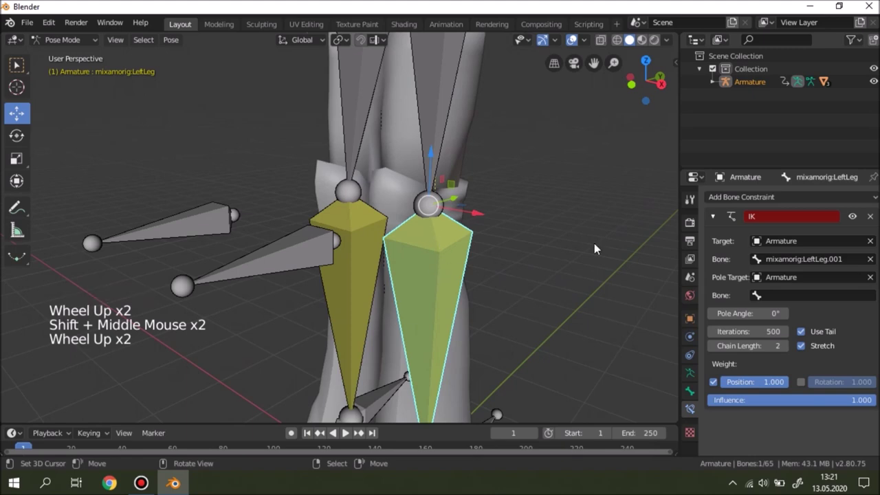
right_click(269, 250)
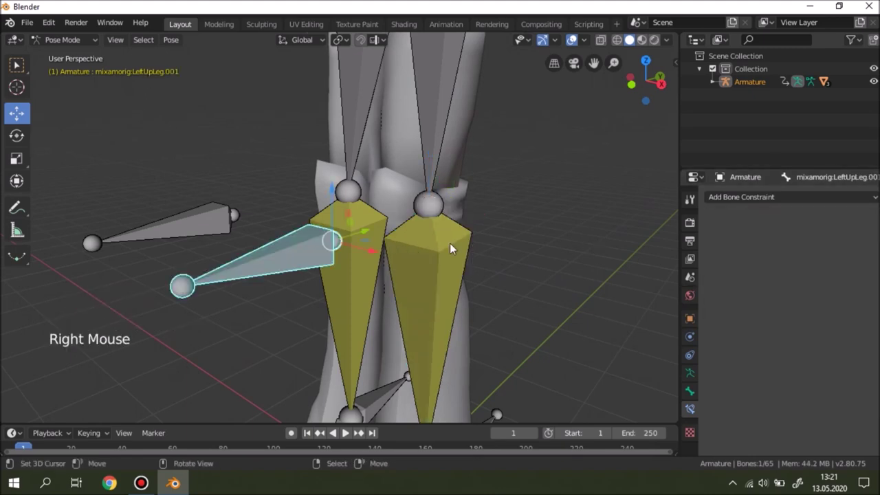
right_click(440, 270)
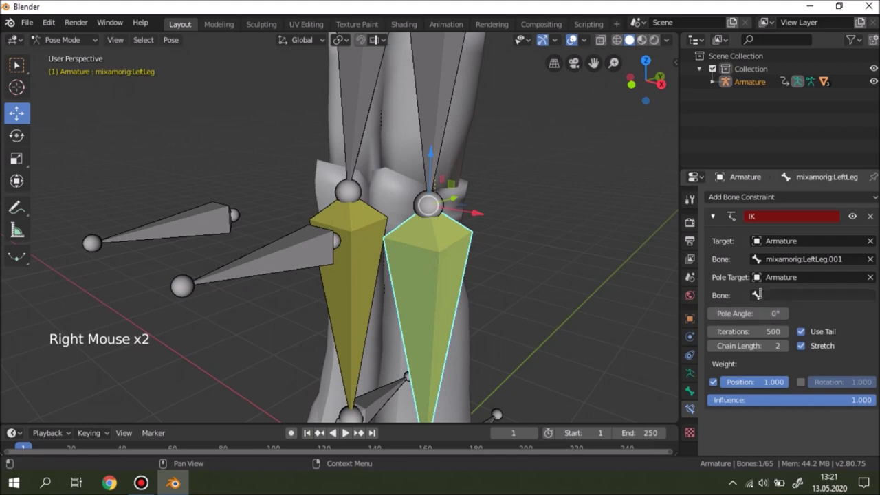
click(762, 297)
scroll(767, 400, down, 15)
scroll(767, 400, down, 7)
scroll(767, 401, down, 11)
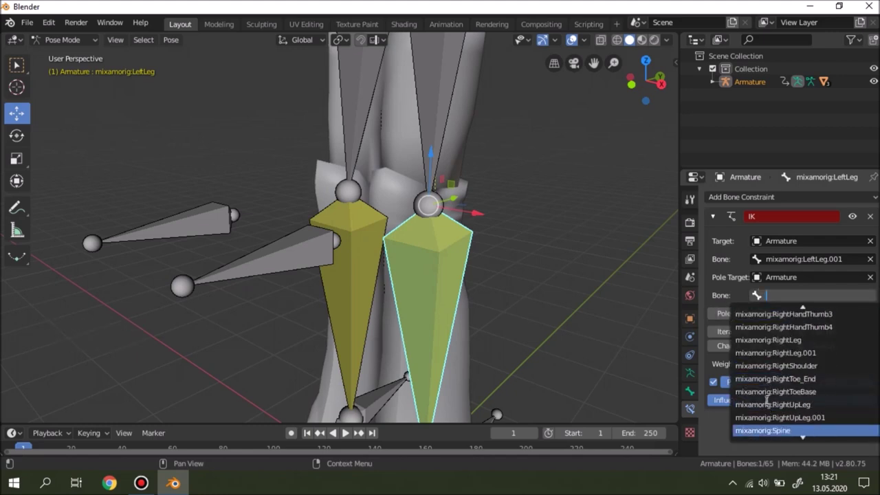
click(815, 417)
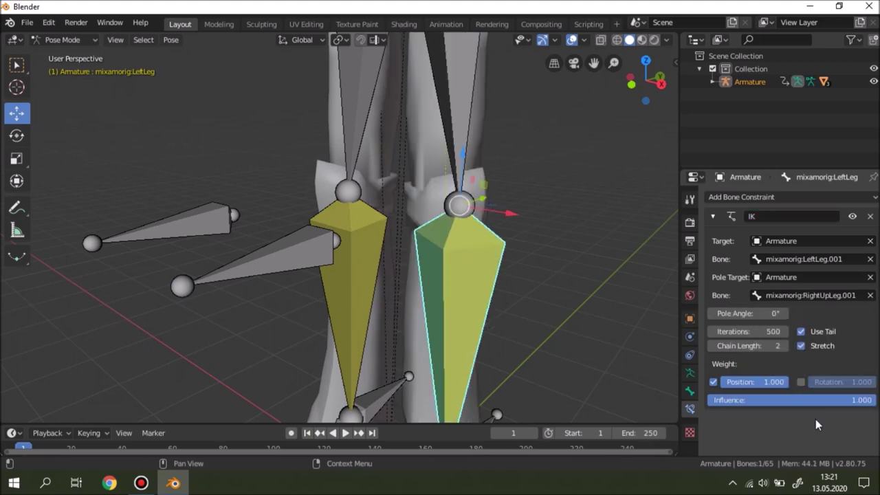
Step: Set the pole angle of the left lower leg's IK constraint to 90°
scroll(392, 202, down, 3)
shift+middle_drag(392, 202, 343, 260)
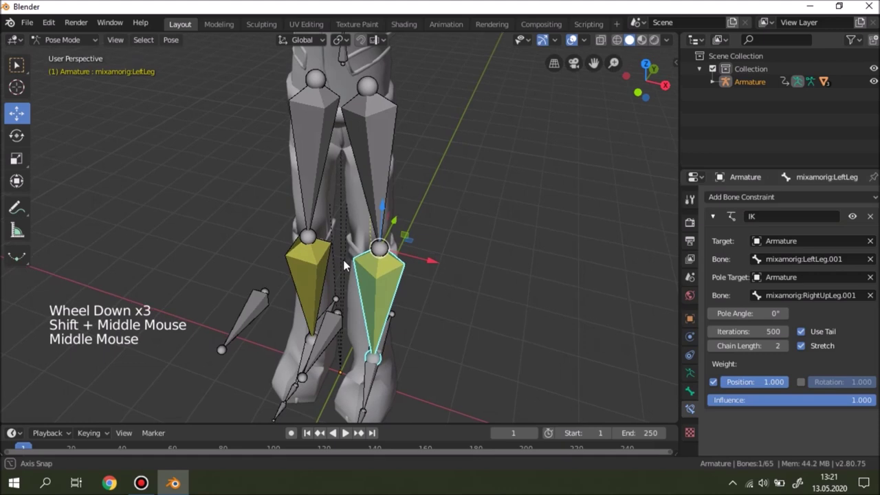
scroll(340, 203, up, 2)
middle_drag(340, 204, 312, 203)
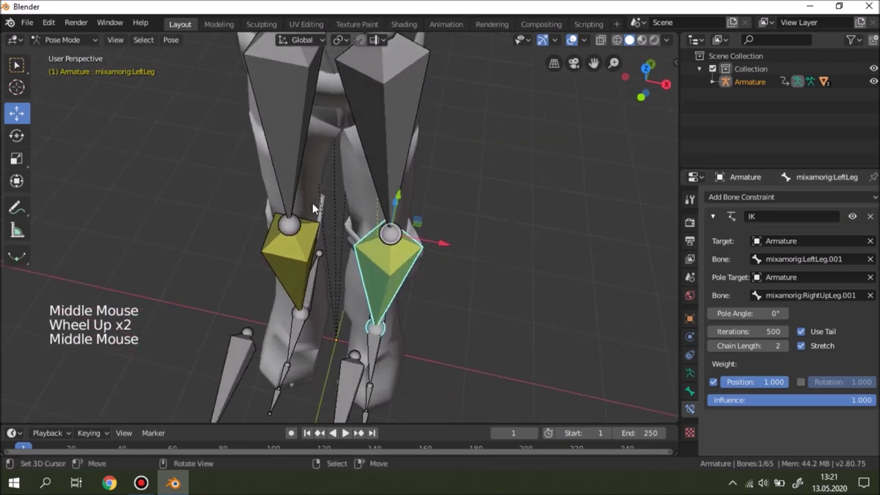
middle_drag(526, 273, 309, 302)
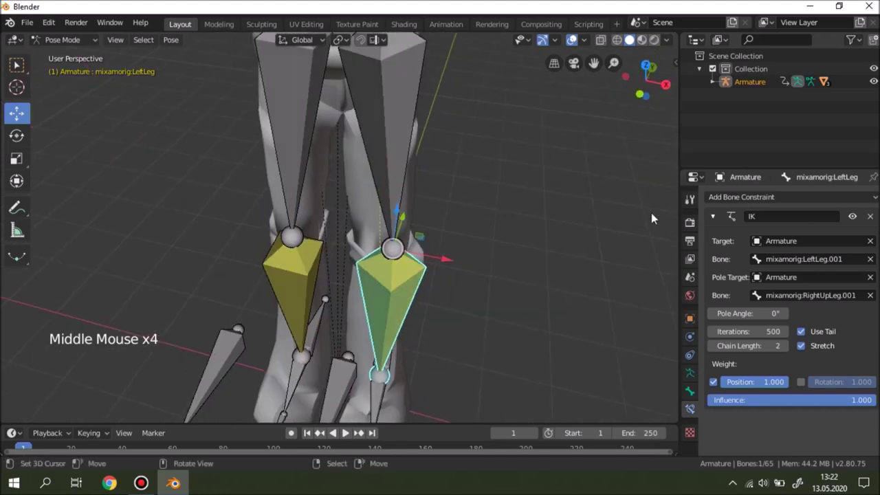
click(749, 313)
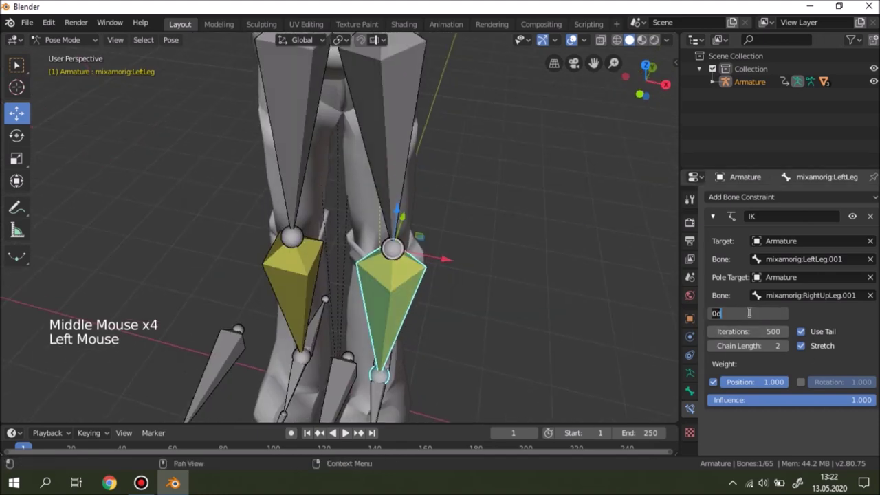
key(Return)
Step: Set Armature as the pole target of the right lower leg's IK constraint
middle_drag(604, 240, 278, 267)
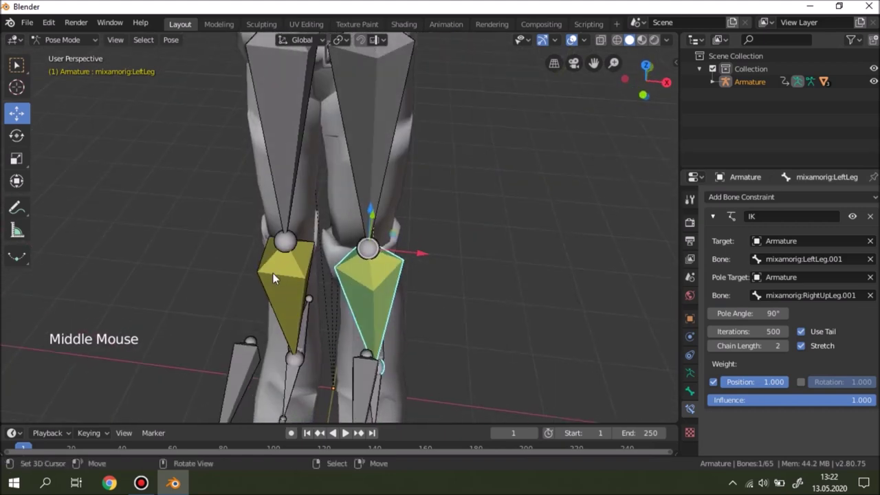
right_click(273, 273)
right_click(249, 323)
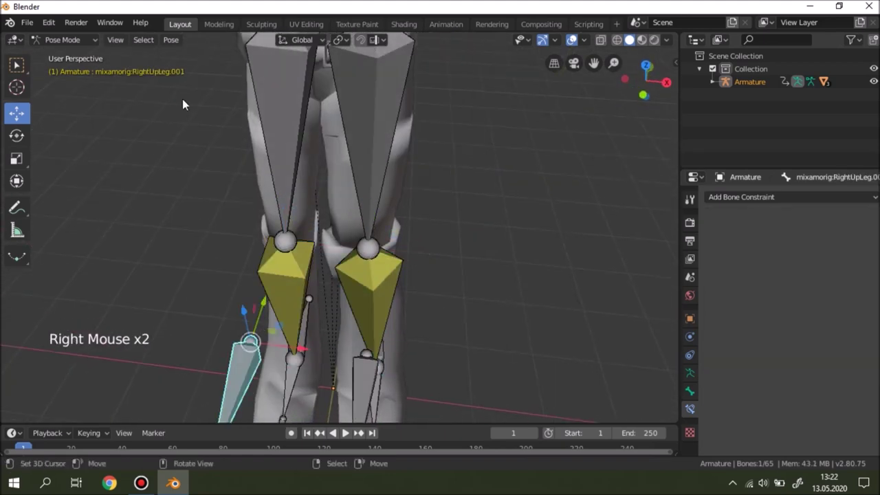
right_click(285, 289)
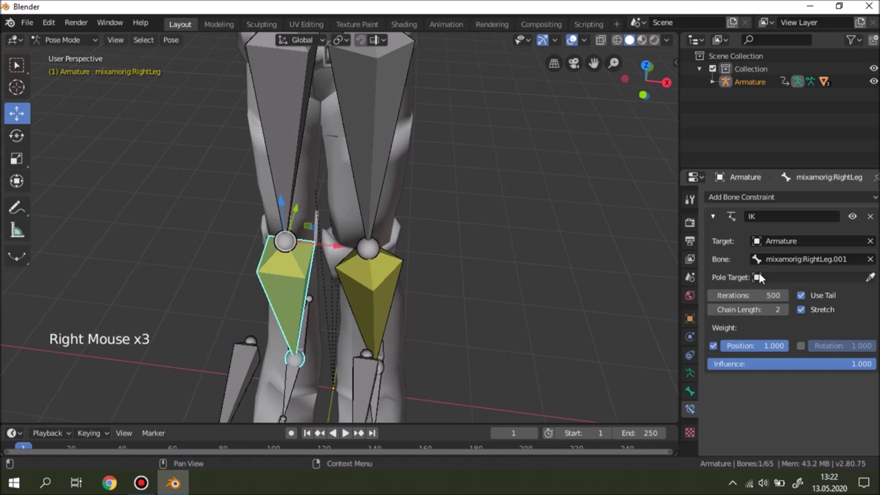
click(758, 277)
click(758, 296)
Step: Assign mixamorig:RightUpLeg.001 as the pole bone of the right lower leg's IK constraint and set the pole angle to 90°
click(766, 294)
scroll(778, 428, down, 20)
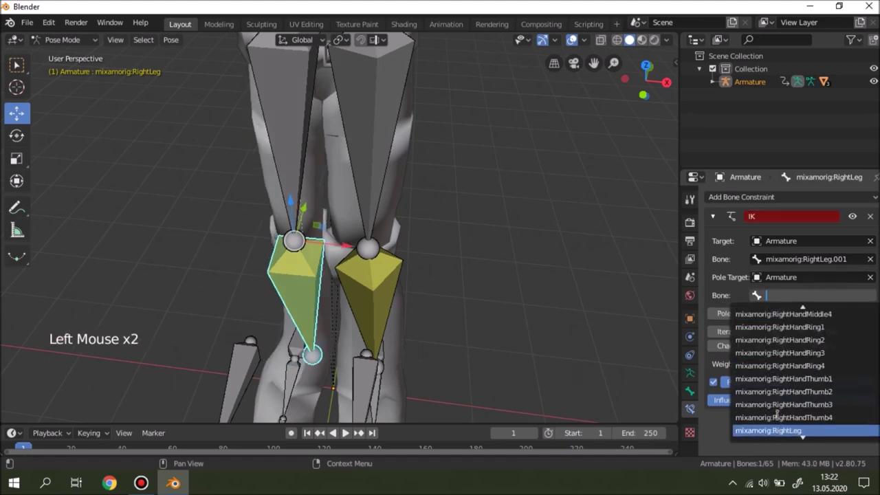
scroll(777, 413, down, 4)
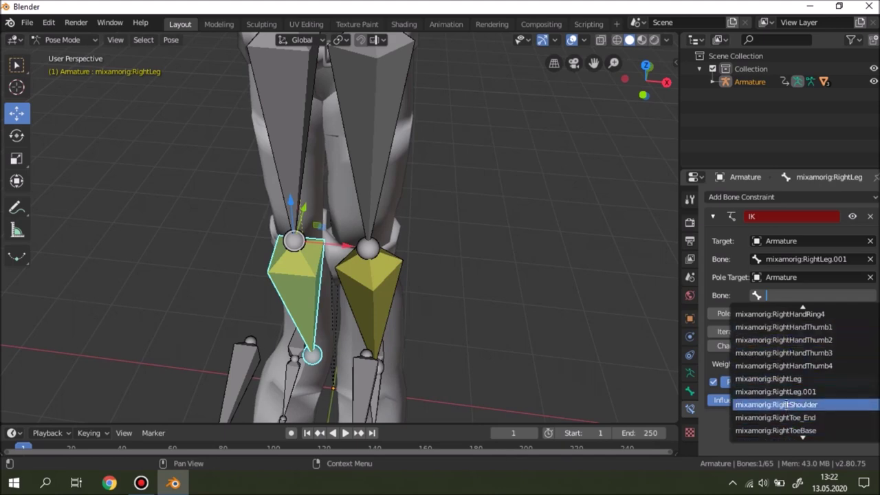
scroll(787, 405, down, 7)
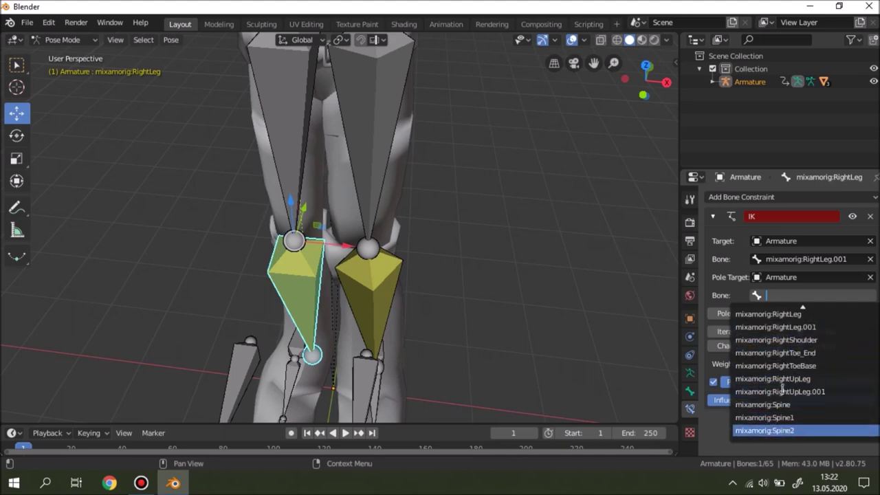
click(781, 391)
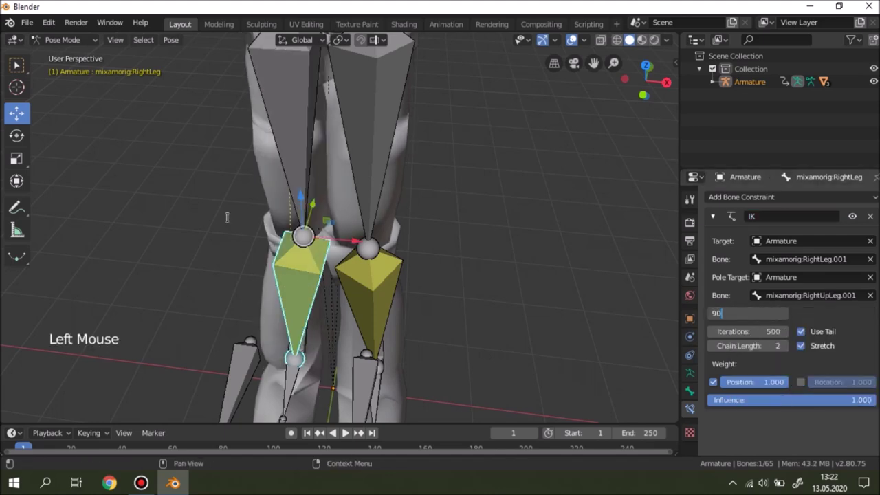
click(287, 189)
Step: Raise the left ankle control bone to test how the leg bends toward its knee target
scroll(299, 195, down, 5)
middle_drag(229, 186, 380, 311)
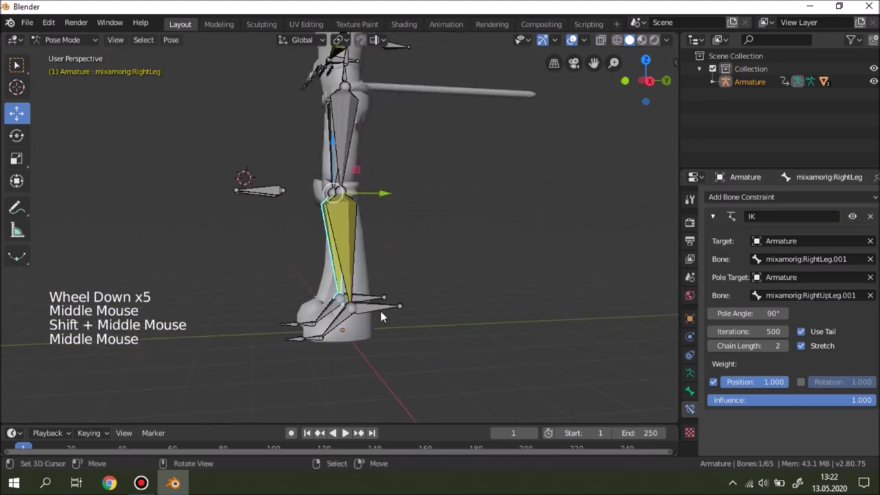
right_click(380, 310)
middle_drag(515, 300, 337, 259)
scroll(338, 259, up, 2)
drag(371, 304, 361, 164)
middle_drag(361, 164, 378, 246)
scroll(436, 200, down, 2)
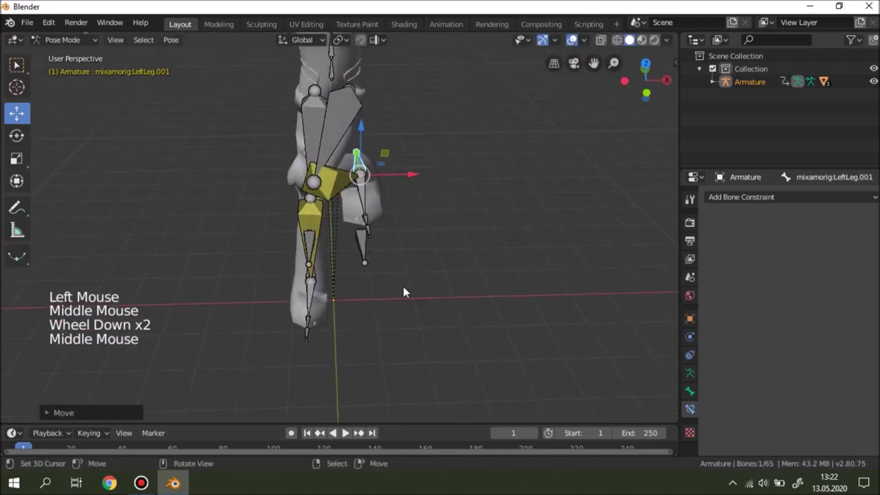
Step: Undo the raise of the left ankle control bone
right_drag(447, 262, 323, 270)
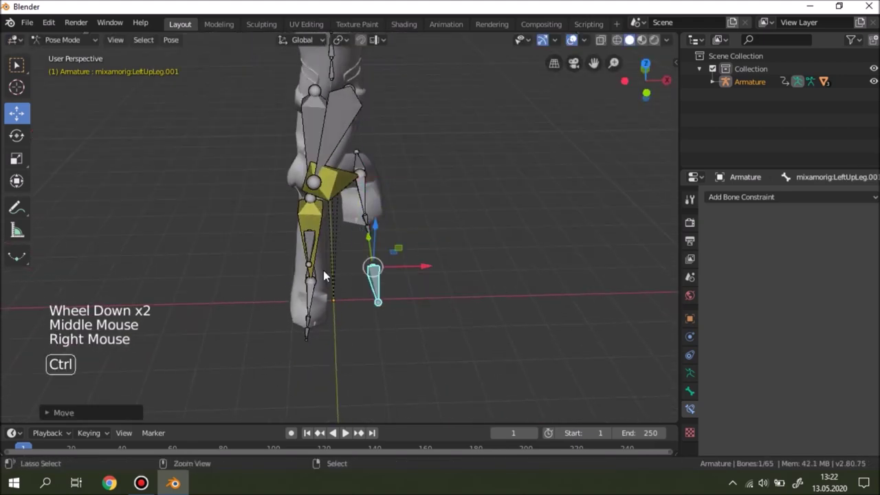
key(ctrl+z)
key(ctrl+z)
middle_drag(323, 269, 320, 248)
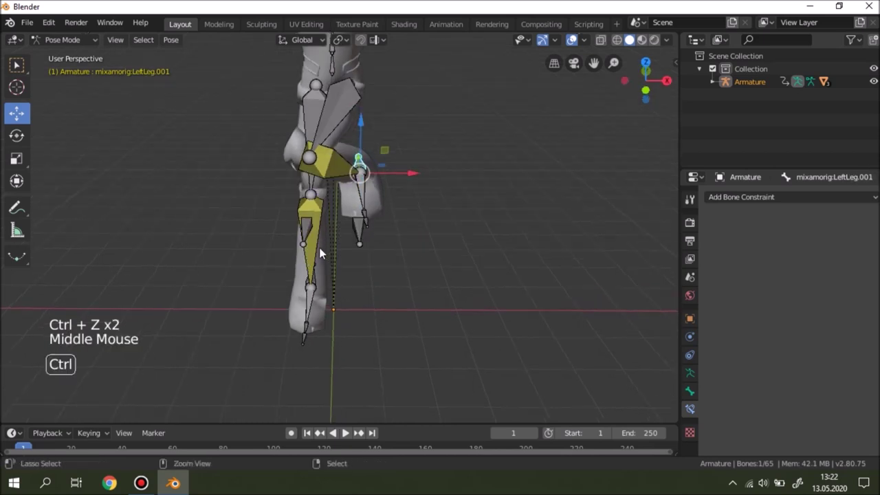
key(ctrl+z)
middle_drag(313, 285, 327, 276)
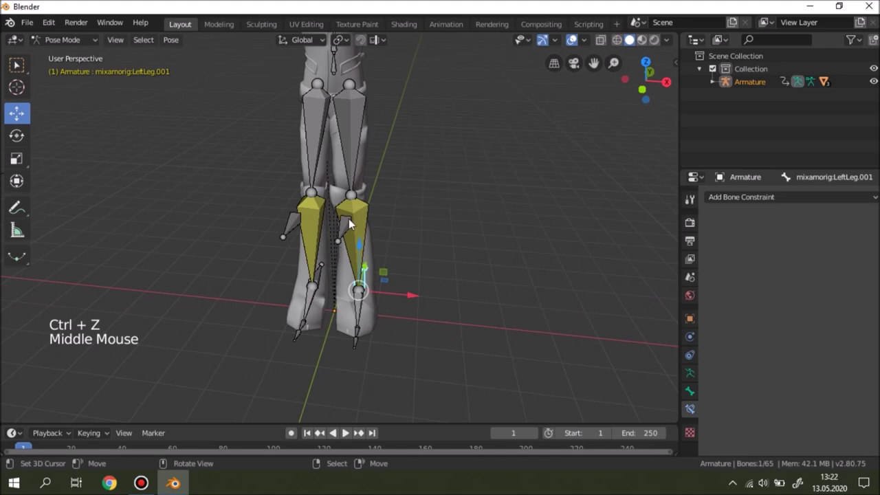
Step: Raise the right ankle control bone briefly to test the leg's bend, and undo the move
right_click(318, 259)
drag(311, 207, 314, 186)
key(ctrl+z)
Step: Change the pole bone of the left lower leg's IK constraint to mixamorig:LeftUpLeg.001
scroll(342, 215, up, 3)
middle_drag(342, 215, 358, 275)
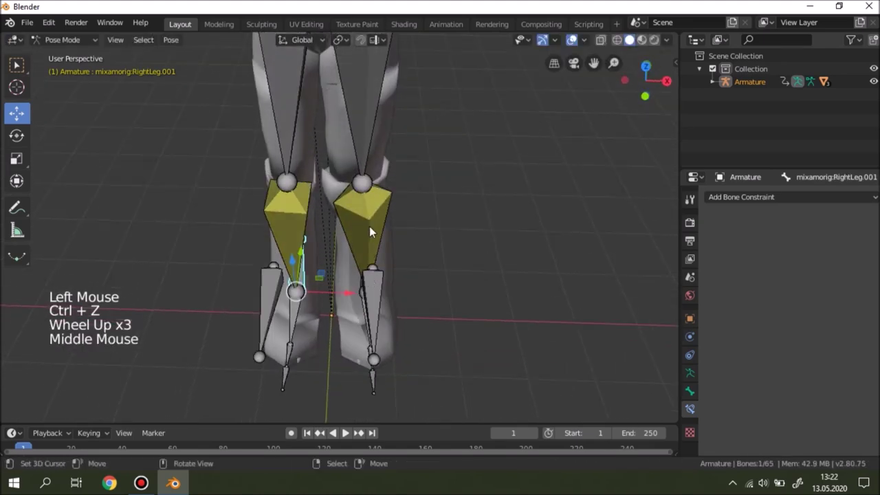
right_click(369, 275)
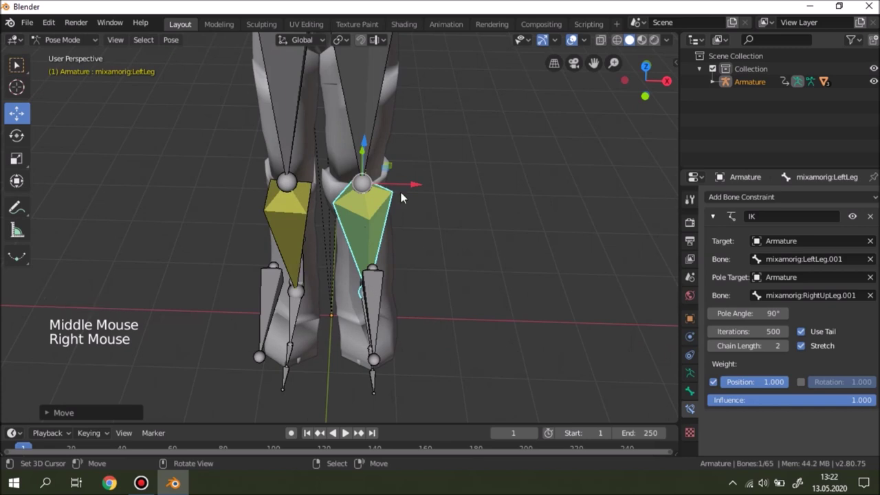
right_click(268, 308)
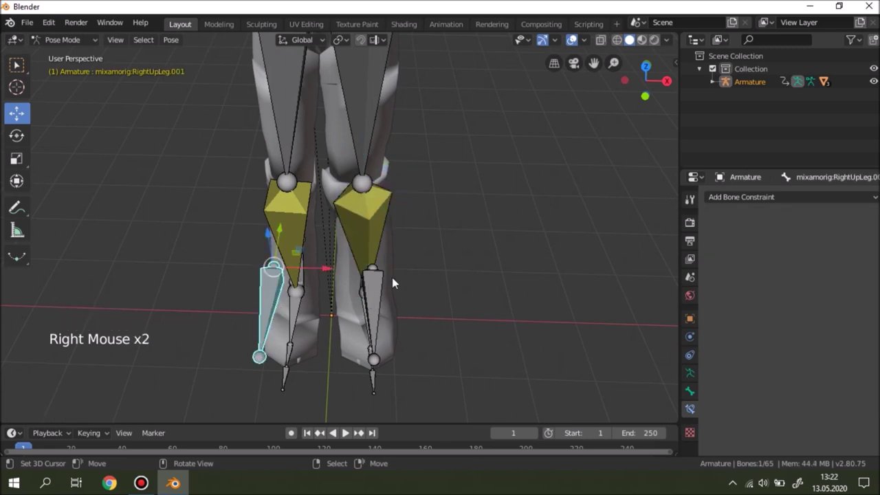
right_click(380, 301)
right_click(364, 240)
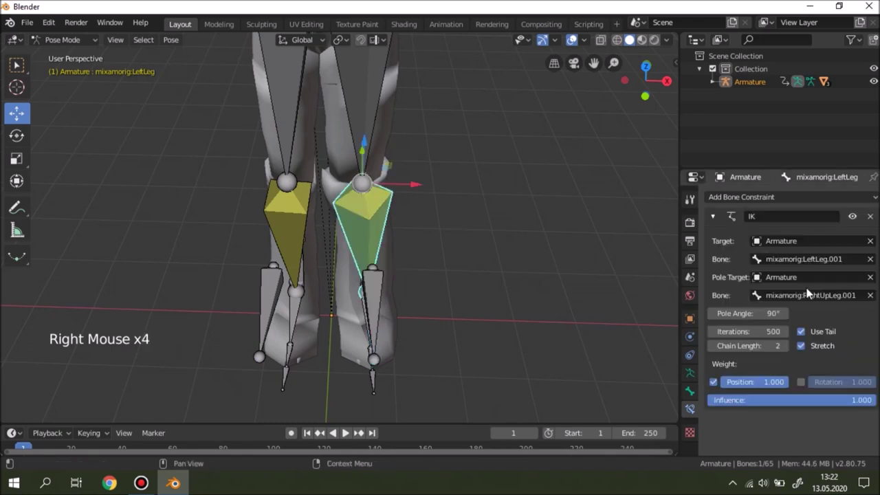
click(756, 295)
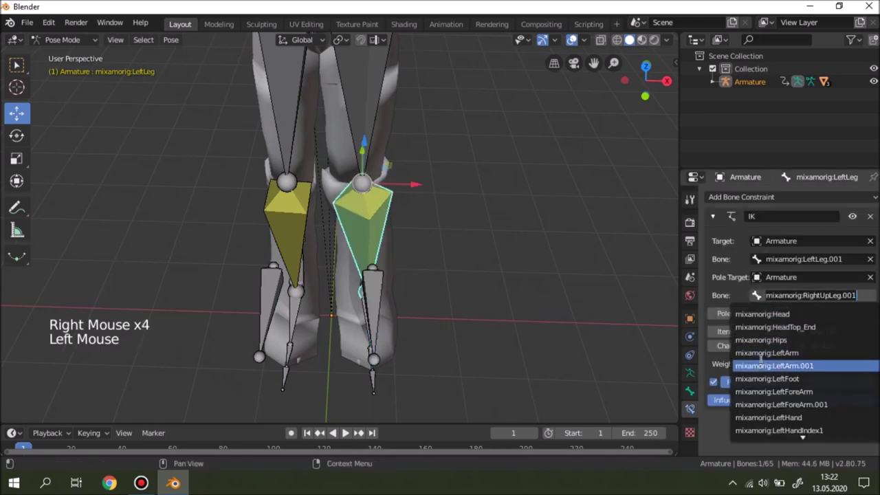
scroll(783, 419, down, 10)
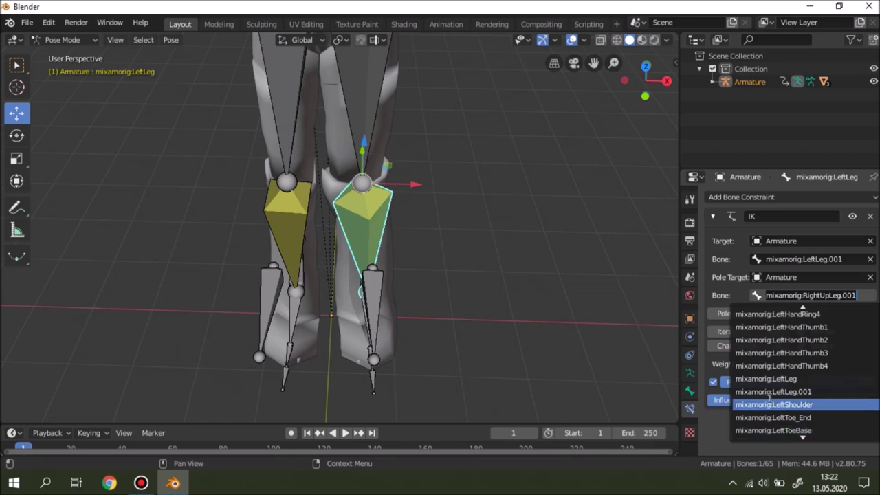
scroll(769, 397, down, 5)
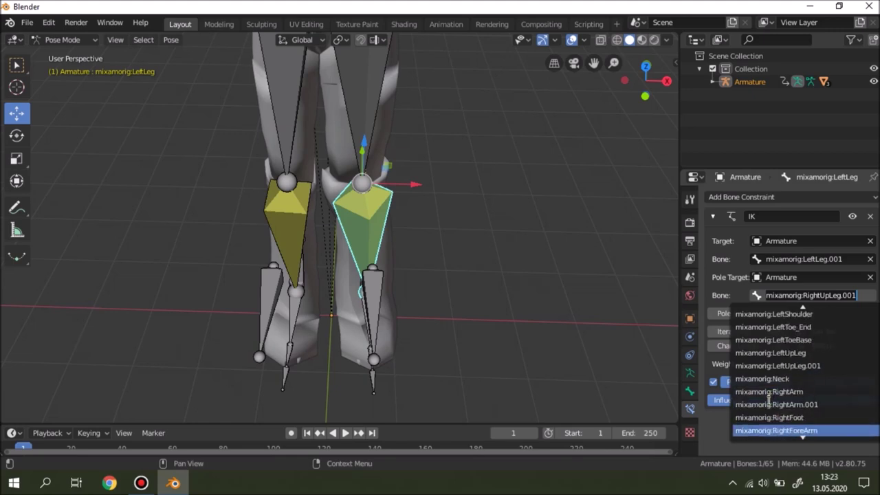
click(795, 365)
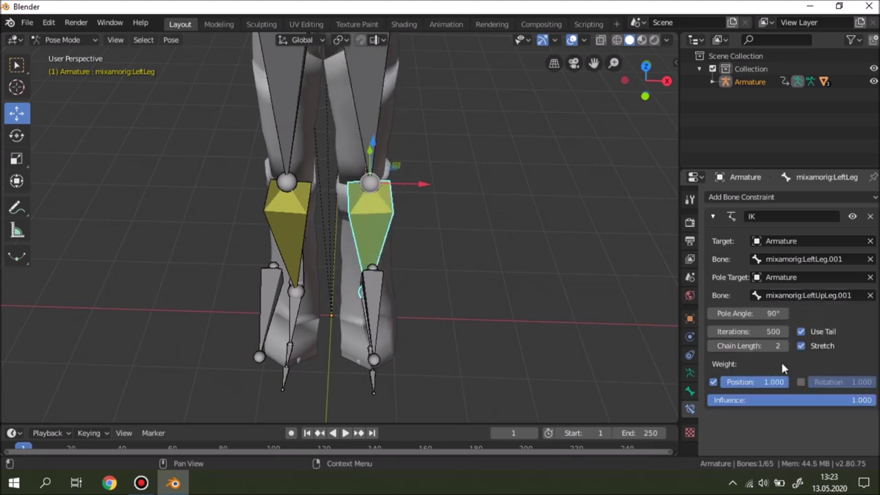
Step: Raise the left ankle control bone to test the reassigned knee target, and undo the move
middle_click(286, 224)
middle_drag(286, 225, 415, 392)
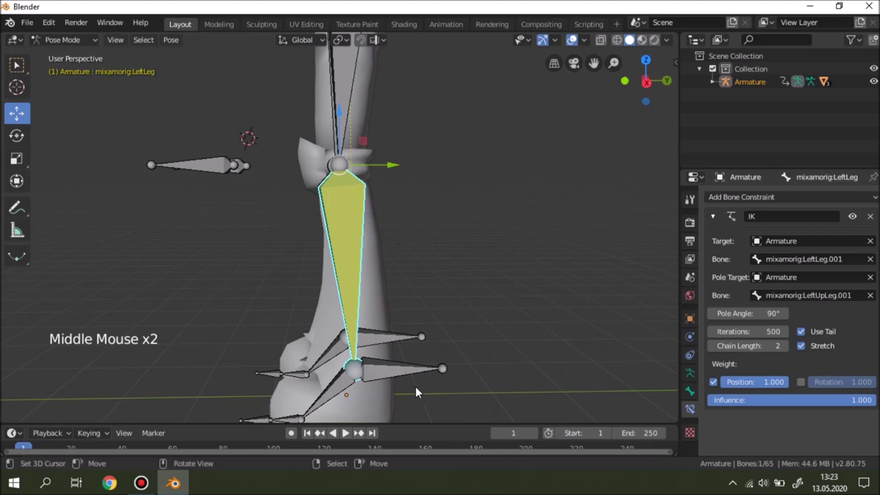
right_click(423, 335)
scroll(406, 294, down, 2)
drag(395, 306, 348, 142)
middle_drag(348, 142, 387, 163)
key(ctrl+z)
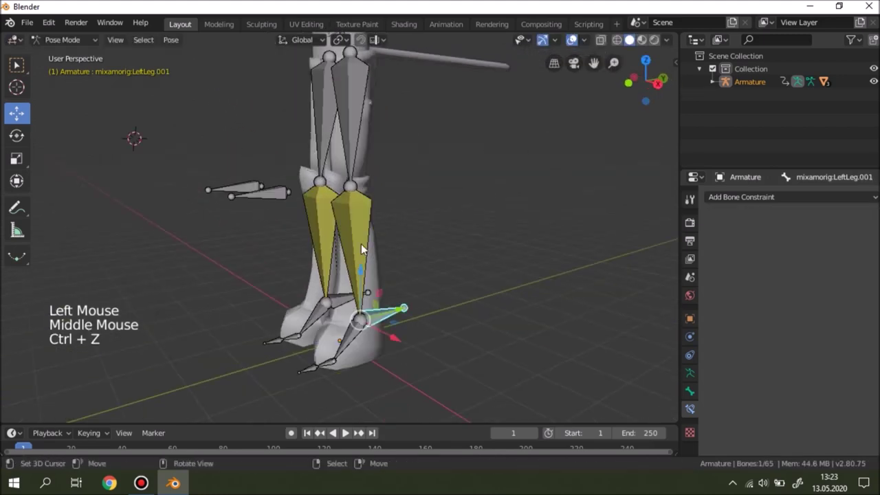
Step: Raise the right ankle control bone to test that leg's knee bend, and undo the move
right_click(334, 255)
drag(334, 259, 346, 180)
middle_drag(345, 180, 477, 332)
key(ctrl+z)
Step: Move the left ankle control bone sideways, away from the body, to try a wide stance
right_click(361, 317)
drag(477, 332, 542, 329)
shift+middle_drag(344, 133, 344, 153)
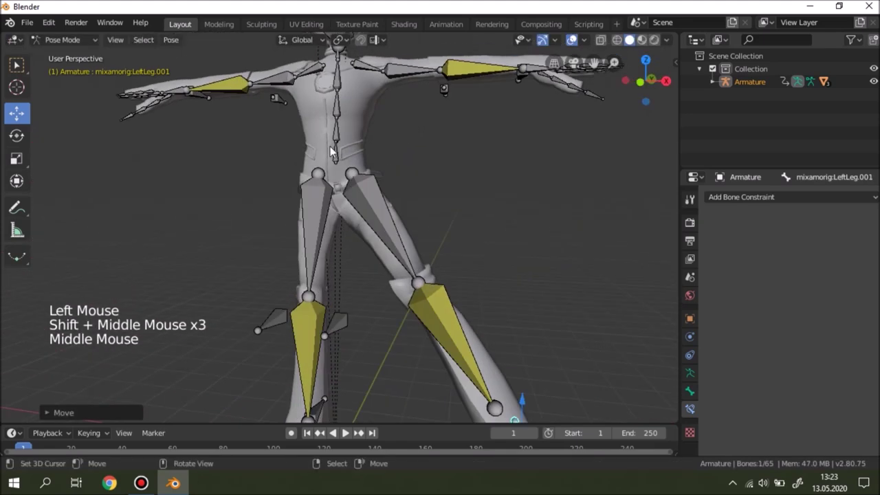
Step: Lower the hips bone to test a crouching pose with both feet held by their IK controls
right_click(337, 161)
shift+middle_click(342, 198)
middle_drag(341, 198, 330, 130)
drag(315, 68, 376, 288)
middle_drag(376, 289, 261, 318)
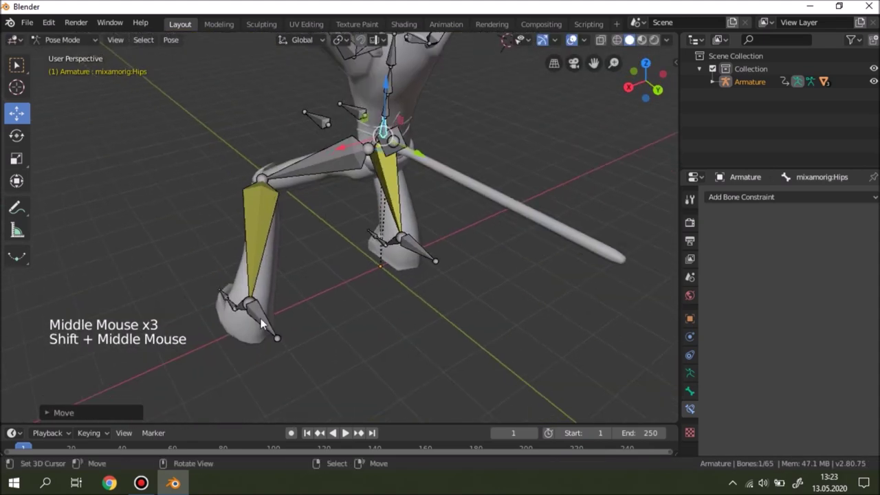
Step: Rotate the left ankle control bone to turn the foot in the crouching pose
right_click(255, 323)
click(17, 135)
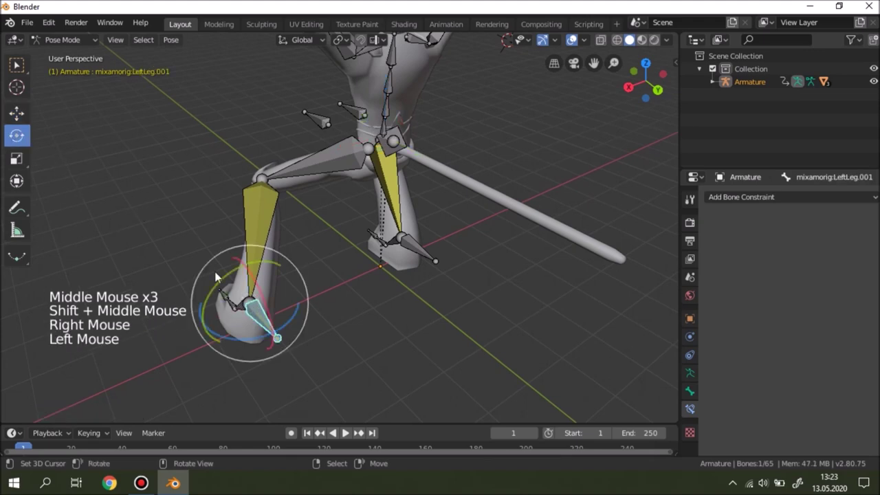
drag(241, 340, 276, 280)
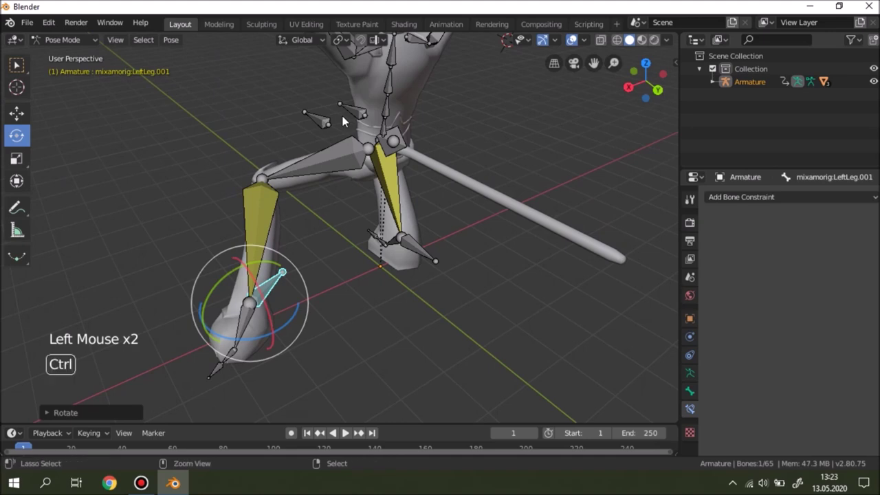
Step: Undo the foot rotation, the hips lowering and the sideways move of the left ankle control
key(ctrl+z)
key(ctrl+z)
key(ctrl+z)
key(ctrl+z)
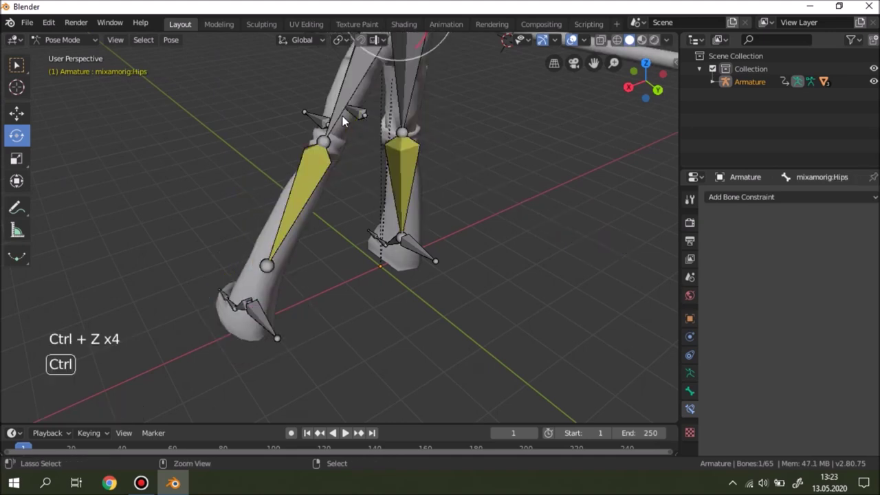
key(ctrl+z)
key(ctrl+z)
Step: Parent the left knee target bone to the left ankle control bone in Edit Mode, keeping its offset
middle_drag(330, 155, 238, 152)
scroll(272, 166, up, 2)
click(61, 39)
click(60, 70)
right_click(218, 134)
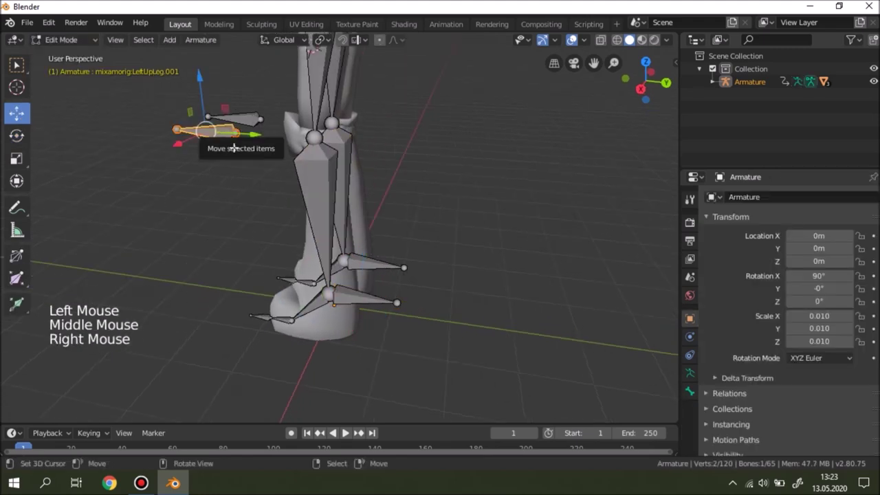
shift+right_click(357, 296)
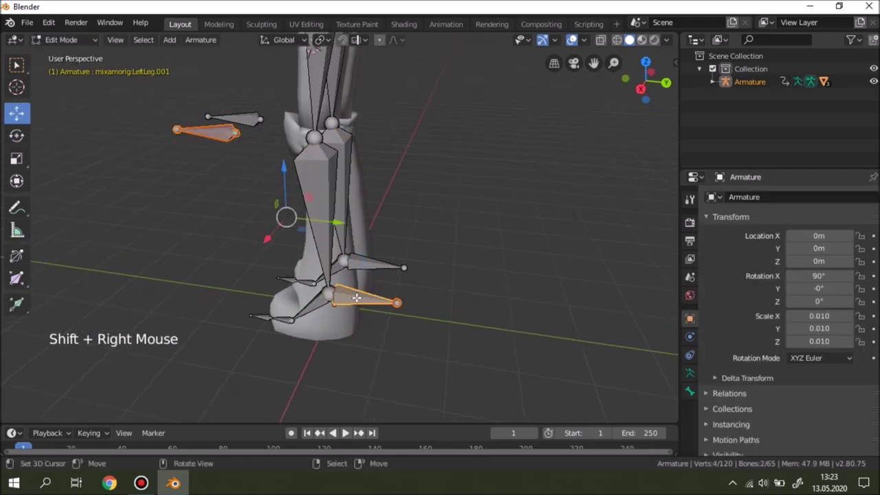
key(ctrl+p)
click(356, 297)
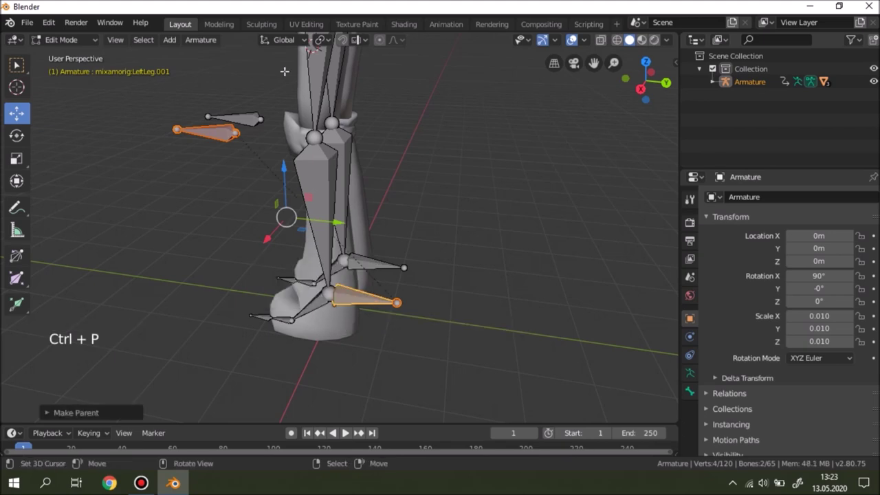
Step: Parent the right knee target bone to the right ankle control bone with Keep Offset
right_click(249, 120)
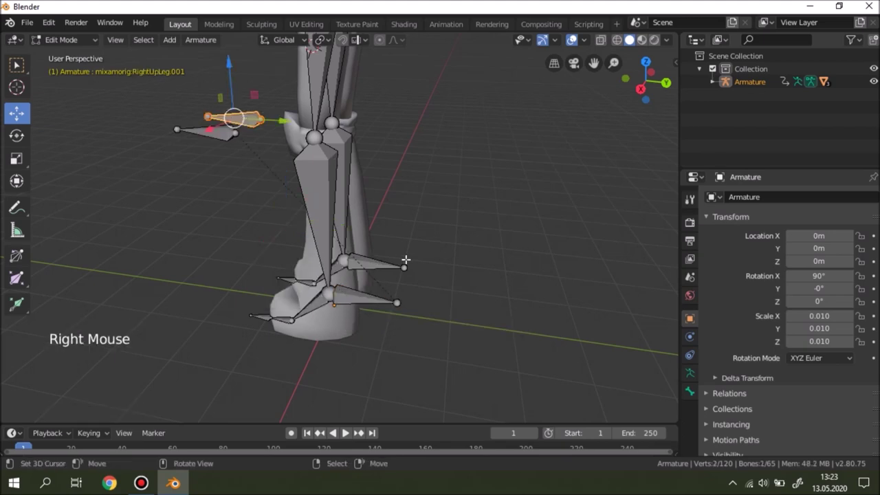
shift+right_click(389, 268)
key(ctrl+p)
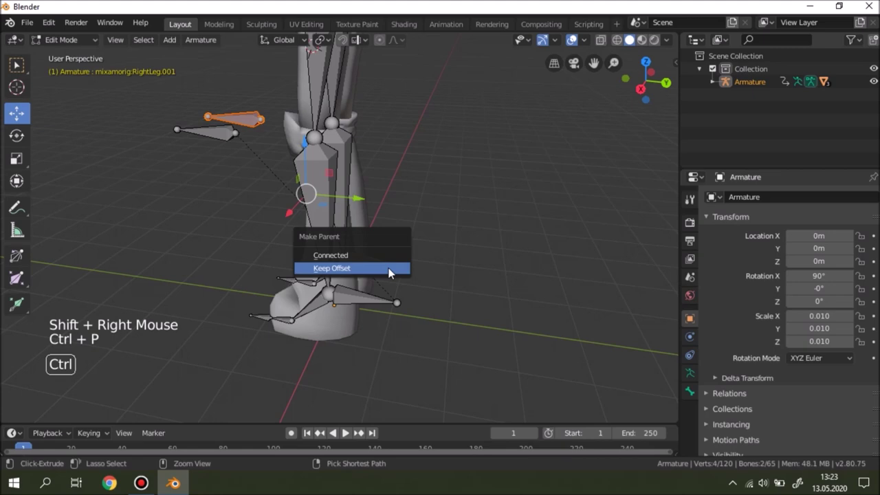
click(389, 268)
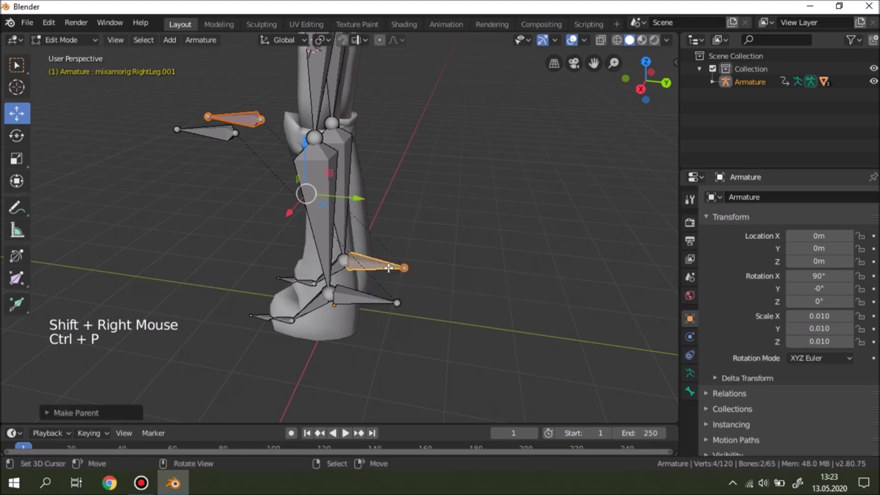
Step: Return the armature to Pose Mode and select the left ankle control bone
click(64, 39)
click(68, 82)
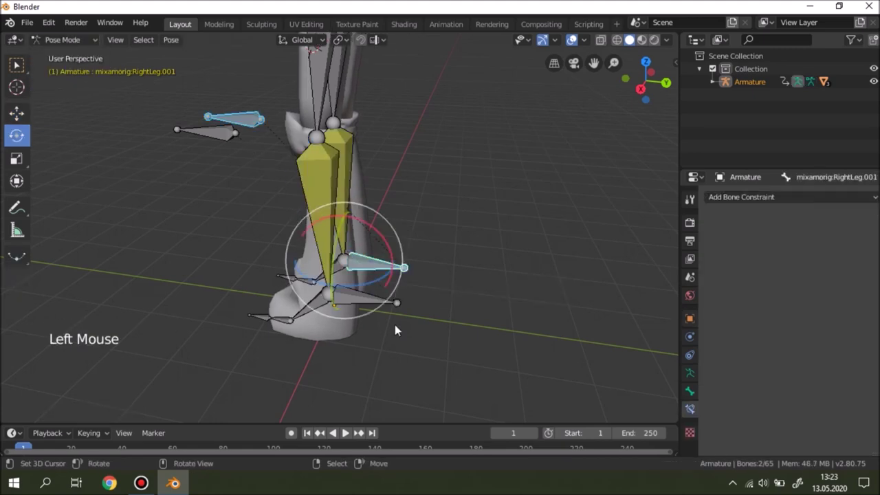
right_click(383, 280)
middle_drag(383, 280, 253, 206)
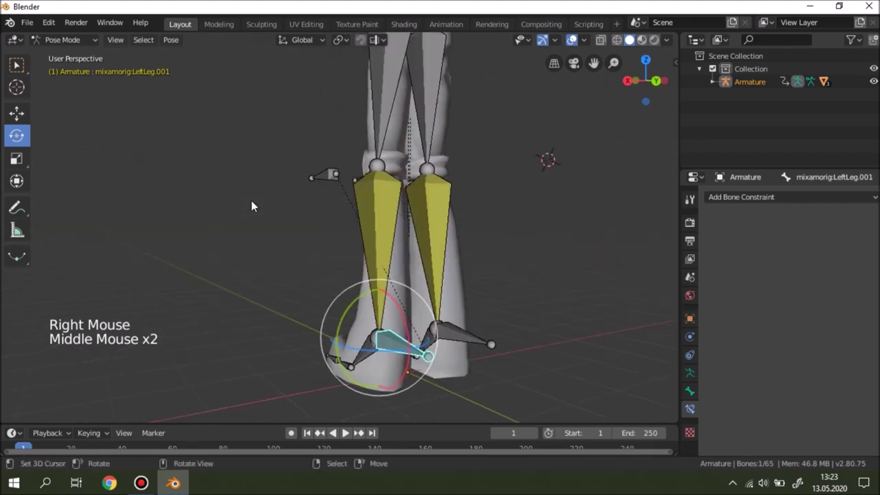
Step: Test the left knee target's parenting by raising the left ankle control and moving it outward, and undo both moves
click(23, 117)
drag(380, 315, 337, 181)
middle_drag(337, 180, 358, 264)
scroll(346, 291, down, 3)
drag(359, 265, 511, 254)
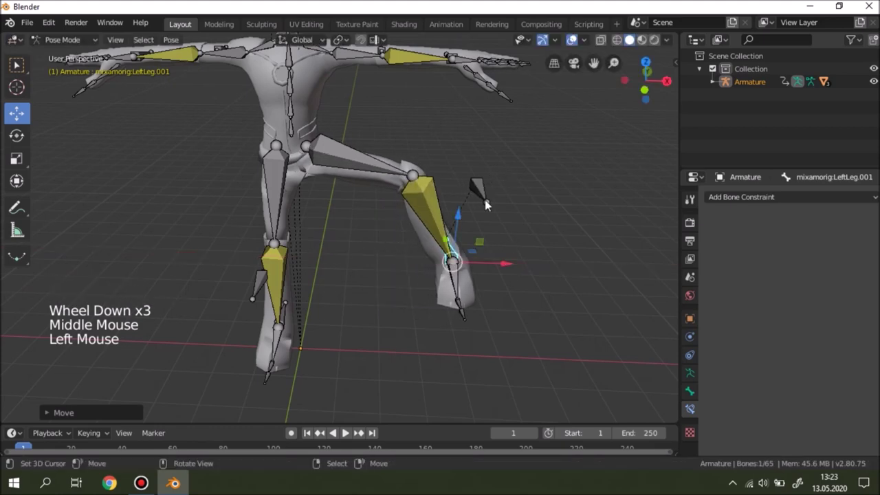
middle_drag(484, 199, 479, 291)
middle_drag(438, 255, 256, 235)
key(ctrl+z)
key(ctrl+z)
Step: Move the left ankle control again as a short test and undo it
middle_drag(345, 252, 373, 270)
drag(397, 328, 304, 315)
click(17, 135)
key(ctrl+z)
key(ctrl+z)
Step: Parent the left elbow target bone to the left wrist control bone in Edit Mode, keeping its offset
middle_drag(279, 198, 371, 206)
shift+middle_drag(372, 206, 343, 233)
shift+middle_drag(343, 234, 316, 262)
scroll(316, 262, up, 4)
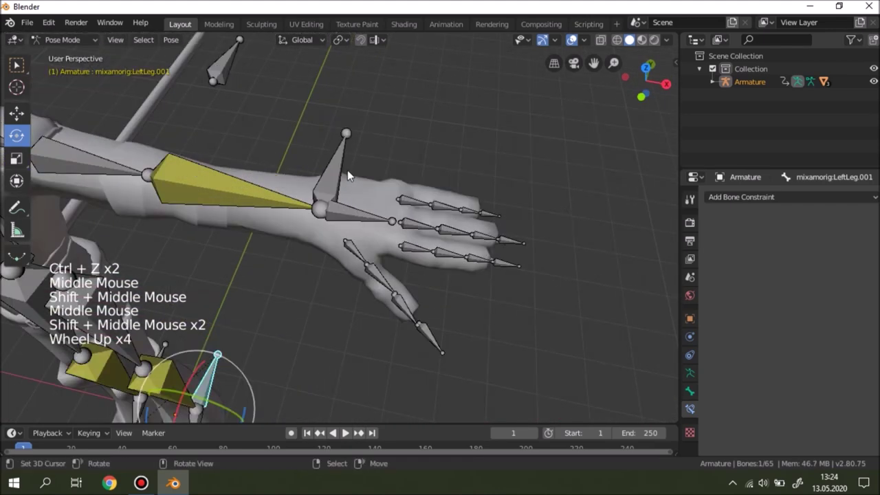
shift+middle_drag(347, 175, 388, 241)
click(62, 40)
click(69, 67)
right_click(256, 113)
shift+right_click(369, 230)
key(ctrl+p)
click(369, 229)
Step: Parent the right elbow target bone to the right wrist control bone, undoing the stray move, and leave the wrist control selected
scroll(369, 229, down, 2)
shift+middle_drag(369, 230, 454, 155)
right_click(455, 155)
shift+right_click(354, 189)
key(ctrl+p)
scroll(354, 189, down, 4)
shift+middle_drag(354, 189, 323, 220)
middle_drag(323, 219, 130, 211)
scroll(298, 236, up, 2)
scroll(298, 236, up, 1)
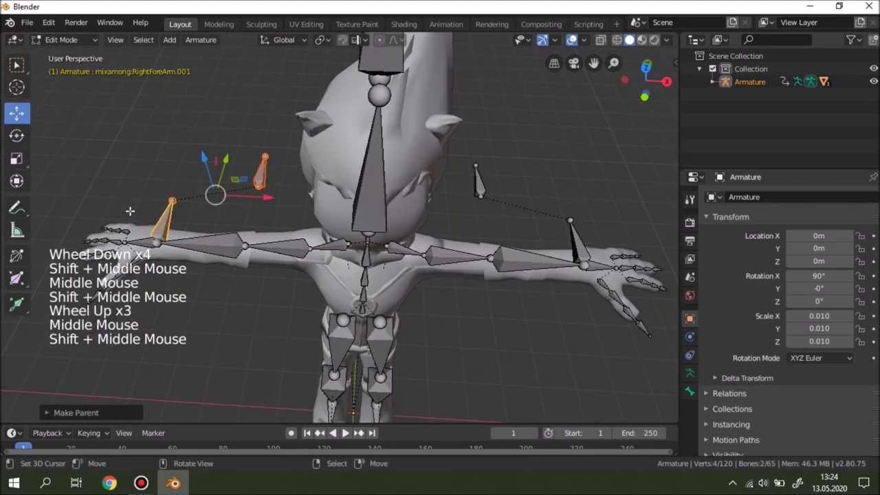
right_drag(262, 172, 284, 219)
key(ctrl+z)
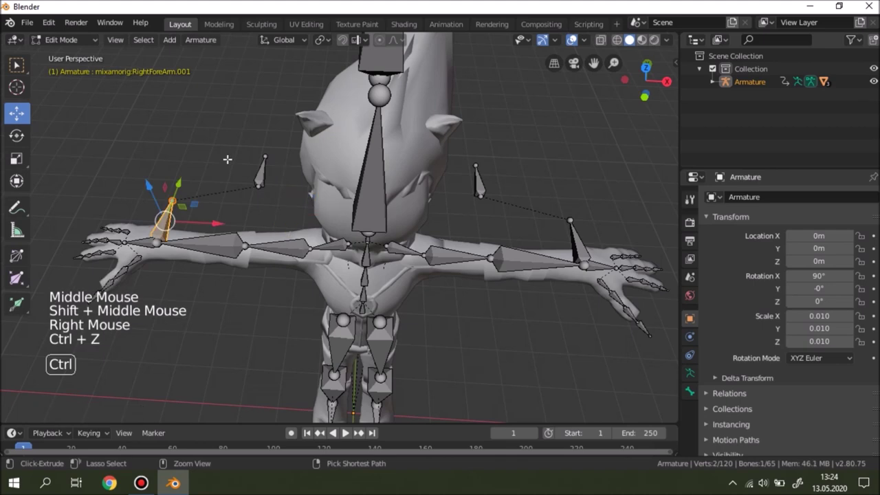
right_click(164, 219)
Step: Test-rotate the right wrist control bone in Pose Mode and undo the rotation
click(69, 40)
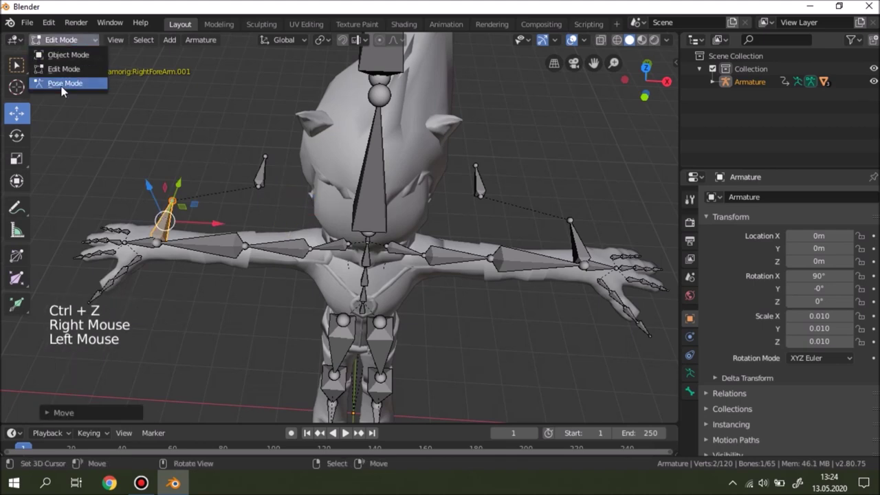
click(62, 83)
shift+middle_drag(167, 209, 274, 180)
shift+middle_drag(275, 180, 302, 194)
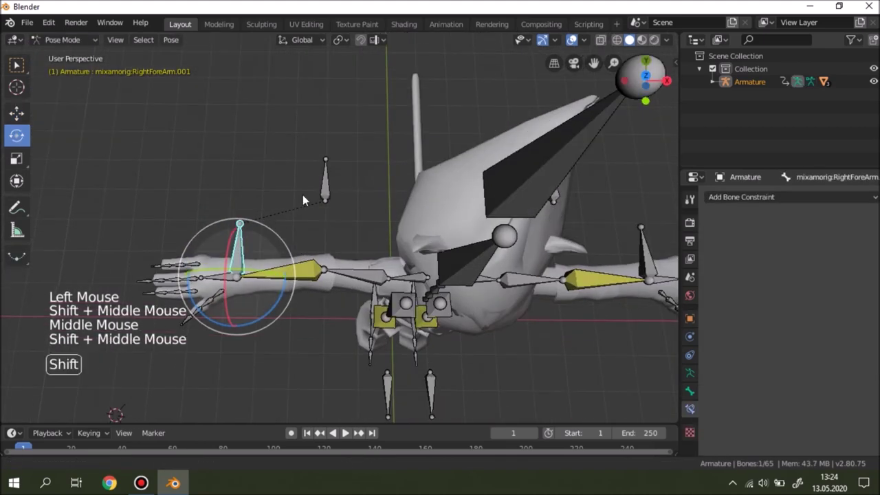
scroll(336, 217, up, 4)
mouse_move(311, 242)
mouse_down()
mouse_move(304, 187)
mouse_move(295, 196)
mouse_move(307, 234)
mouse_move(315, 180)
mouse_move(298, 252)
mouse_up()
key(ctrl+z)
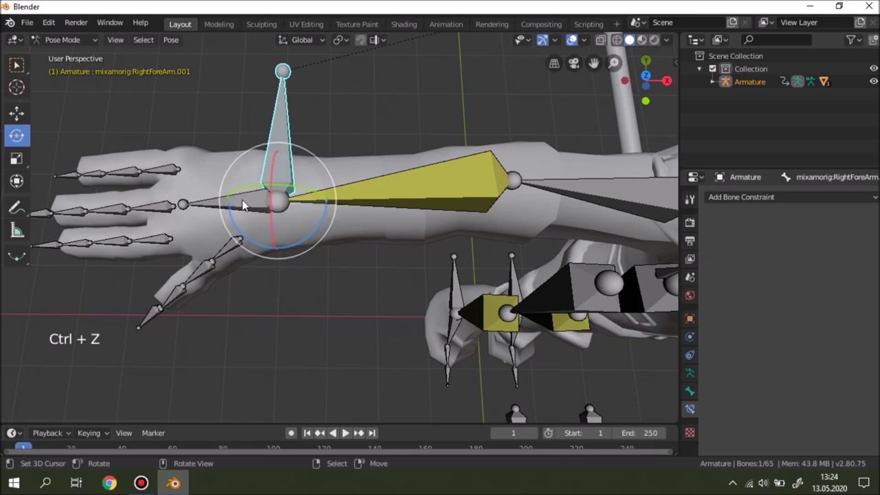
Step: Try to parent the right hand bone to the right wrist control bone in Pose Mode
right_click(242, 203)
shift+right_click(286, 122)
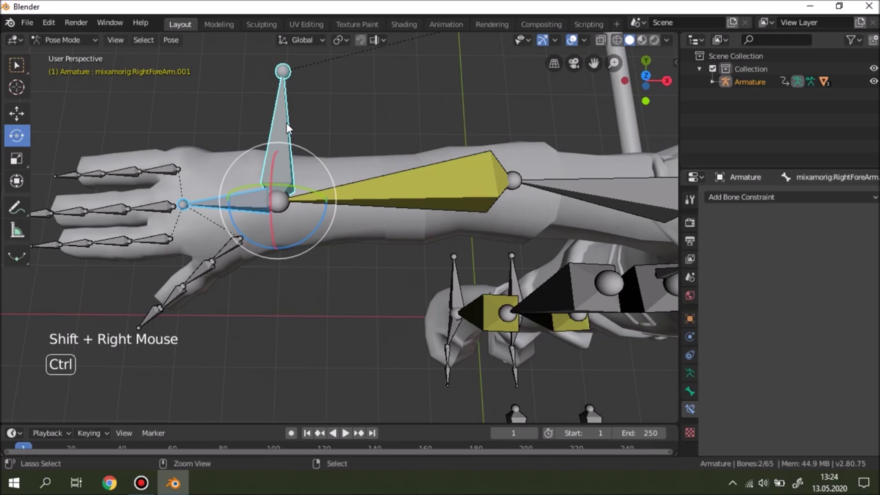
key(ctrl+p)
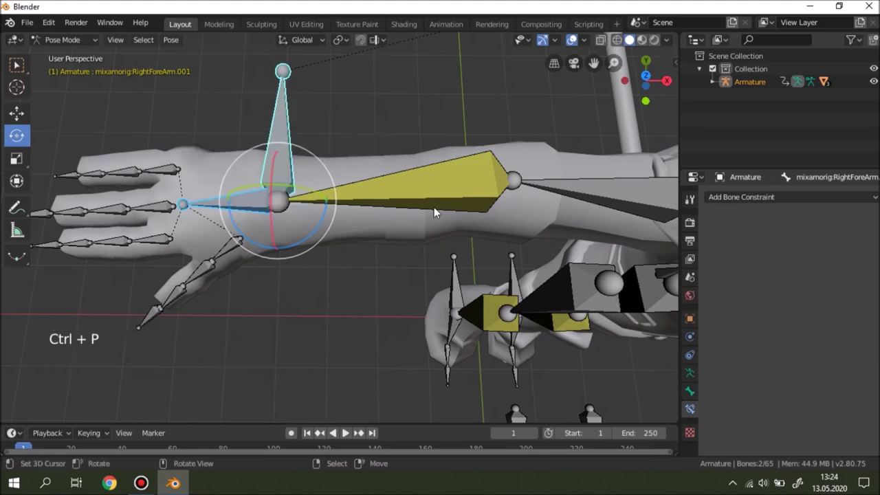
Step: Parent the right hand bone to the right wrist control bone in Edit Mode with Keep Offset
click(69, 39)
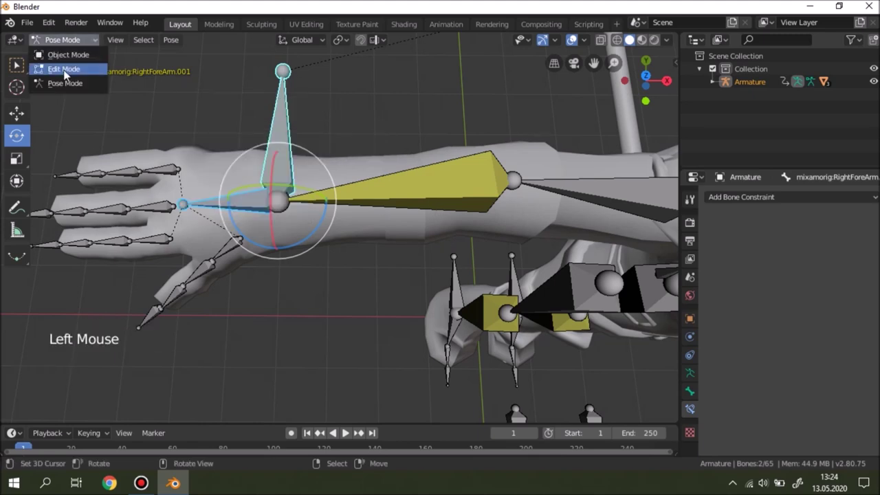
click(69, 66)
right_click(248, 201)
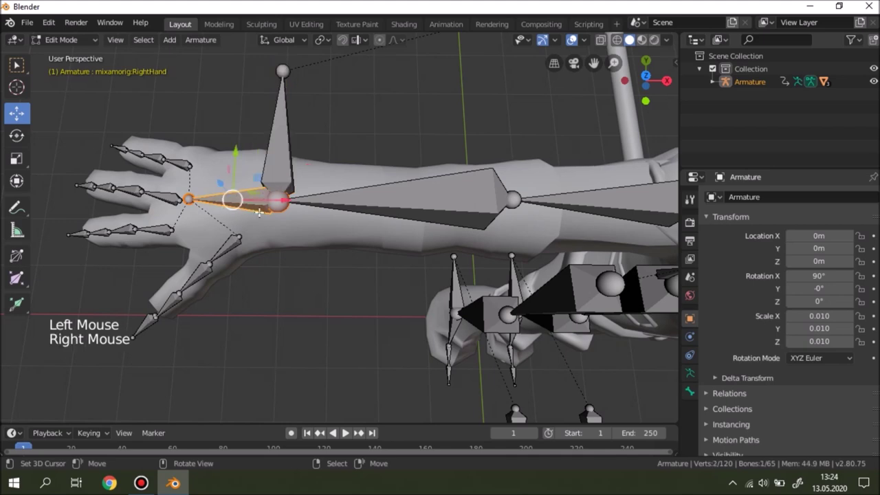
shift+right_click(271, 136)
key(ctrl+p)
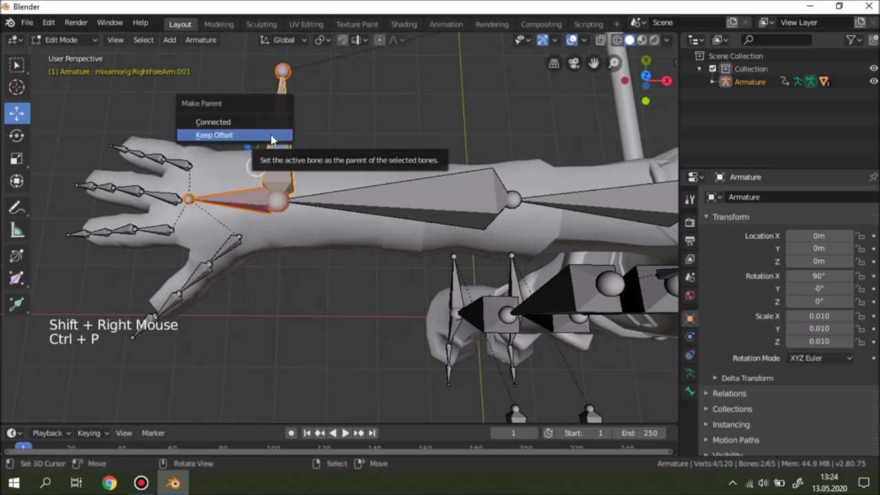
click(271, 135)
Step: Parent the left hand bone to the left wrist control bone, keeping its offset, and return to Pose Mode
scroll(271, 137, down, 3)
shift+middle_drag(271, 137, 481, 199)
scroll(350, 230, up, 2)
right_click(350, 230)
shift+right_click(330, 205)
key(ctrl+p)
click(330, 205)
click(61, 39)
click(62, 85)
Step: Test-rotate the left wrist control bone to turn the hand, and undo the rotation
scroll(393, 213, up, 2)
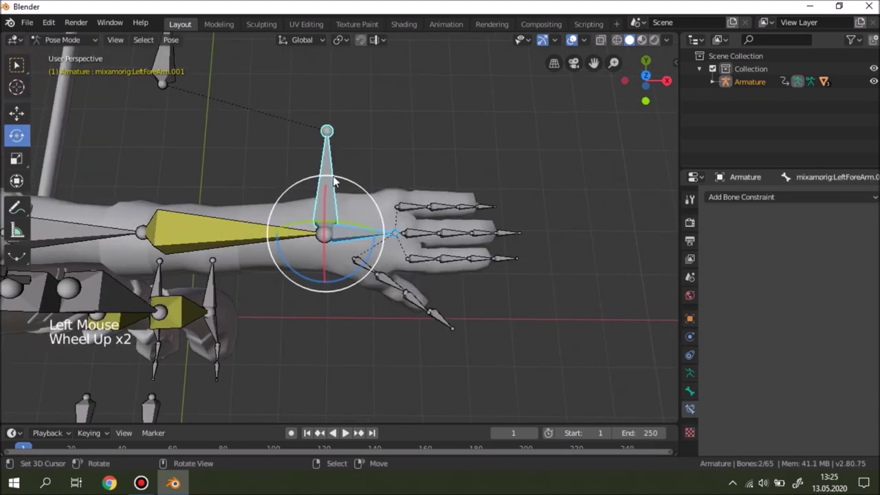
right_click(369, 255)
mouse_move(360, 260)
mouse_down()
mouse_move(344, 281)
mouse_move(279, 308)
mouse_move(338, 265)
mouse_move(360, 260)
mouse_up()
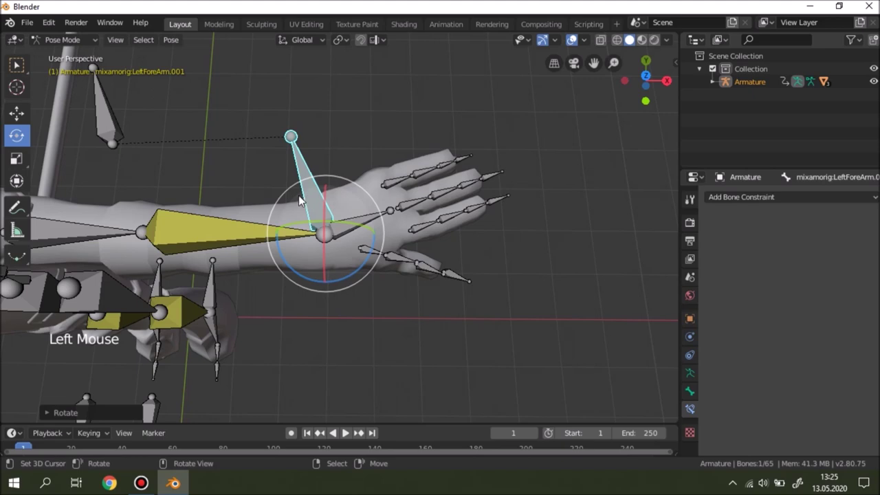
right_drag(314, 192, 198, 251)
key(ctrl+z)
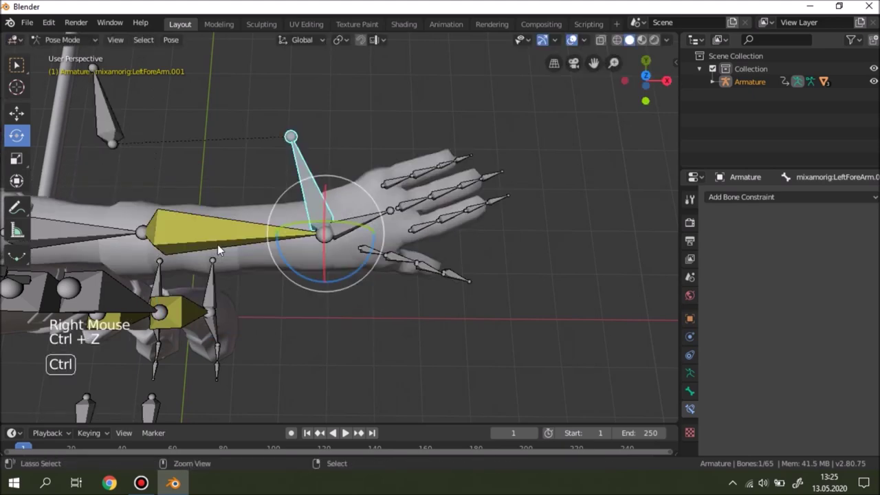
key(ctrl+z)
Step: Bend the left index finger by rotating its first two bones downward as a test, and undo the rotations
middle_drag(378, 232, 323, 302)
shift+middle_drag(323, 302, 275, 266)
scroll(325, 324, up, 1)
middle_drag(274, 266, 356, 206)
scroll(466, 235, up, 4)
right_click(361, 223)
middle_drag(356, 206, 351, 181)
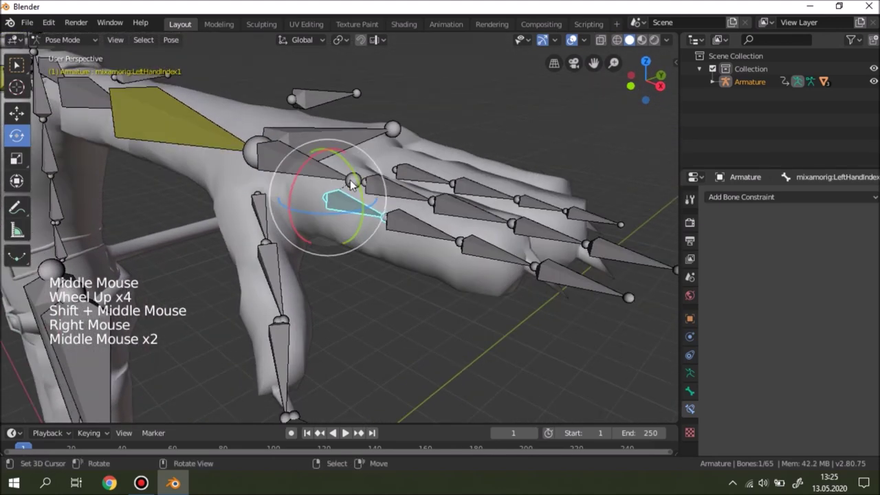
drag(353, 180, 336, 273)
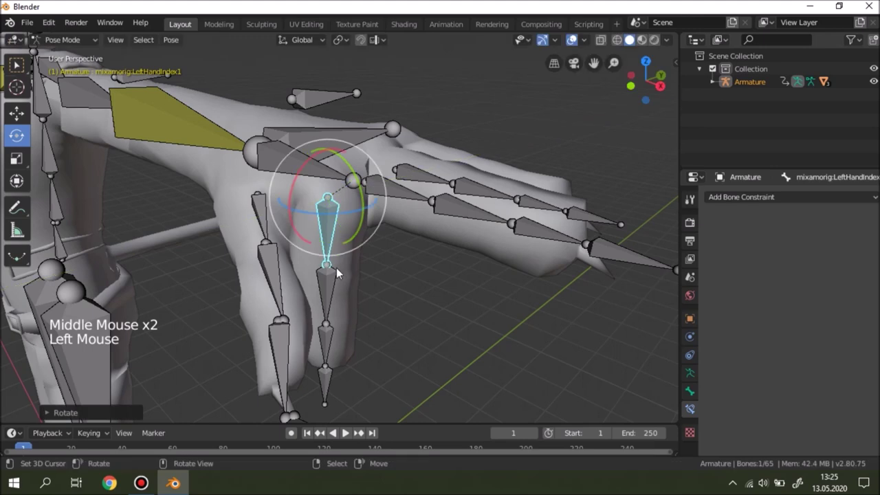
right_click(329, 292)
drag(357, 249, 356, 304)
key(ctrl+z)
key(ctrl+z)
key(ctrl+z)
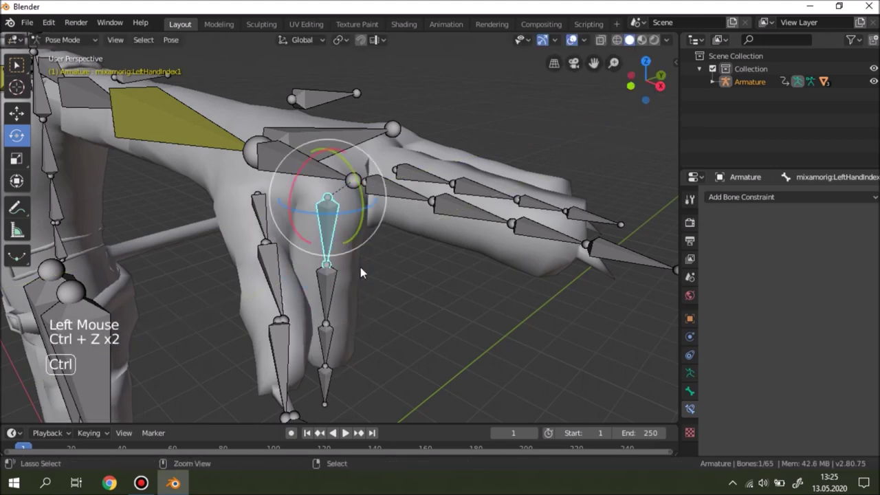
Step: Add a Copy Rotation constraint to the left index finger's third bone, LeftHandIndex3, with LeftHandIndex2 as its target
middle_drag(415, 160, 392, 214)
shift+middle_drag(392, 214, 345, 218)
scroll(363, 218, up, 1)
scroll(353, 215, up, 1)
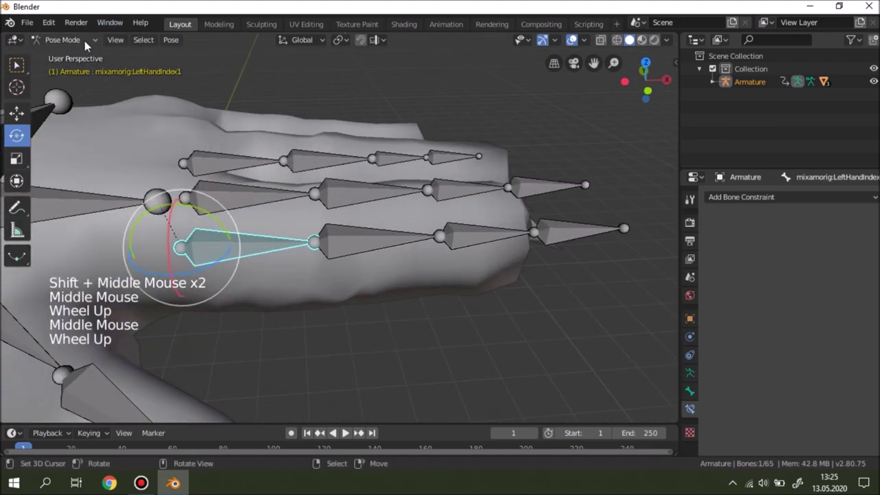
right_click(361, 248)
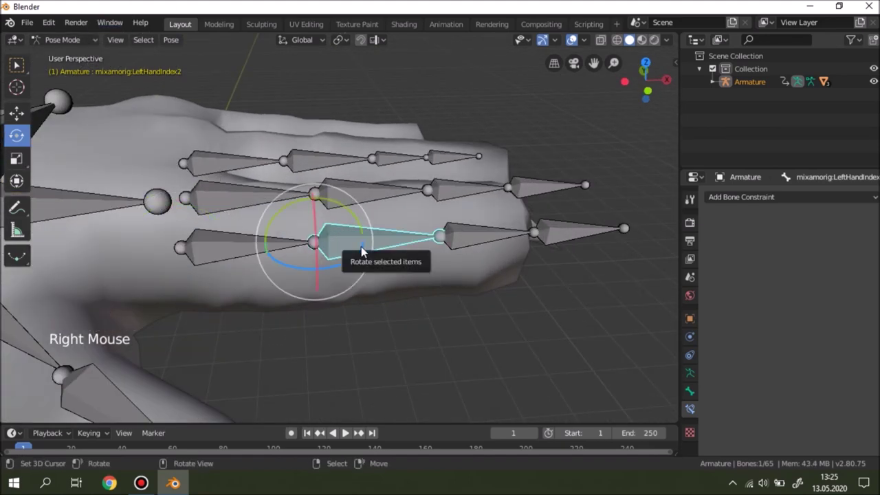
shift+right_click(479, 235)
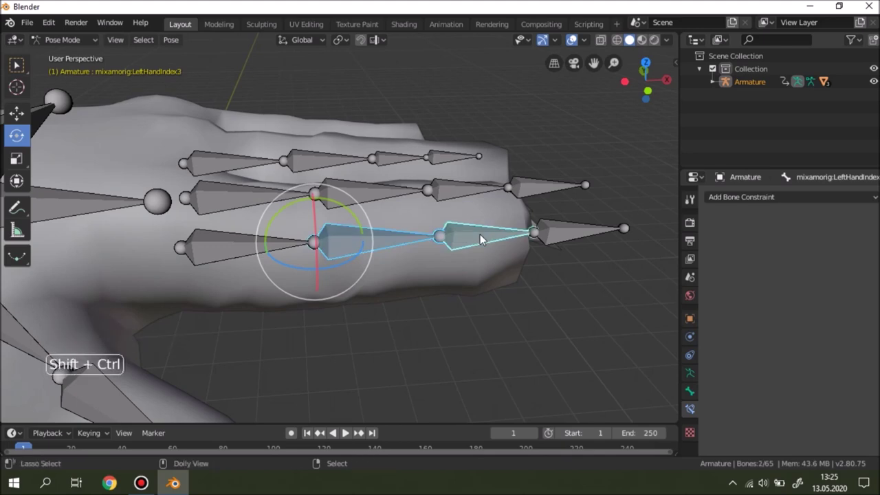
key(shift+ctrl+c)
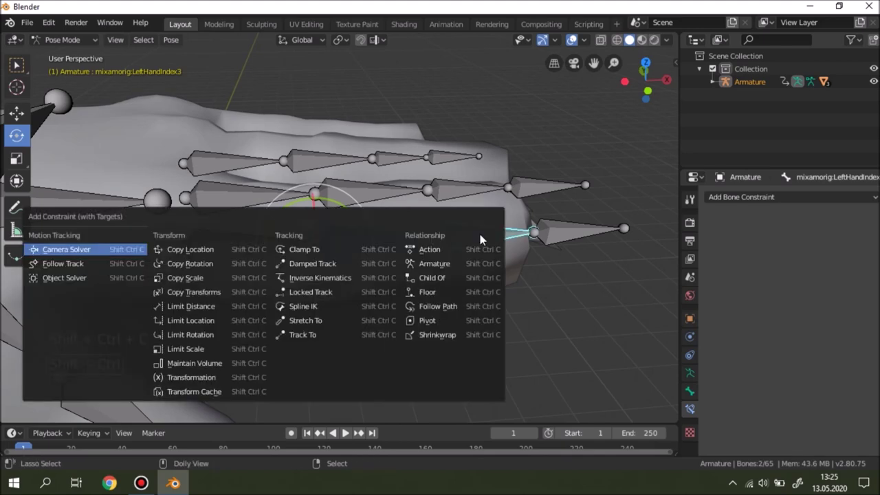
click(170, 264)
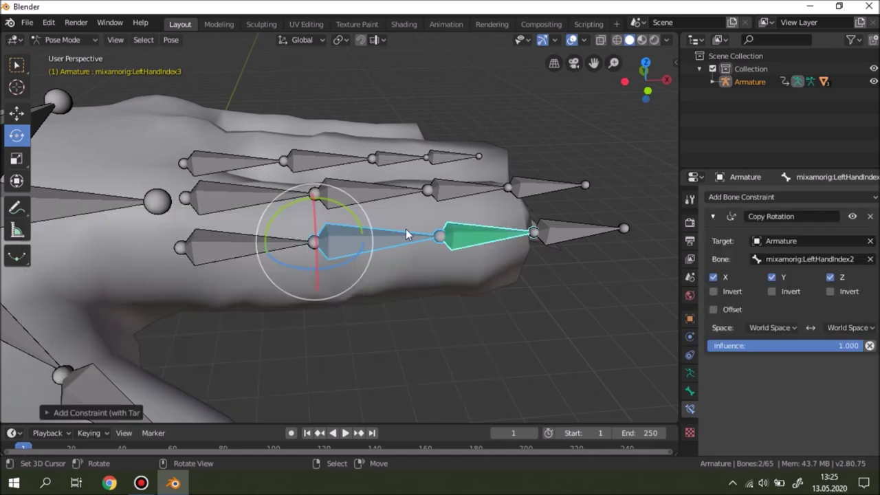
Step: Limit the Copy Rotation constraint on LeftHandIndex3 to the X axis by disabling Y and Z
right_click(465, 226)
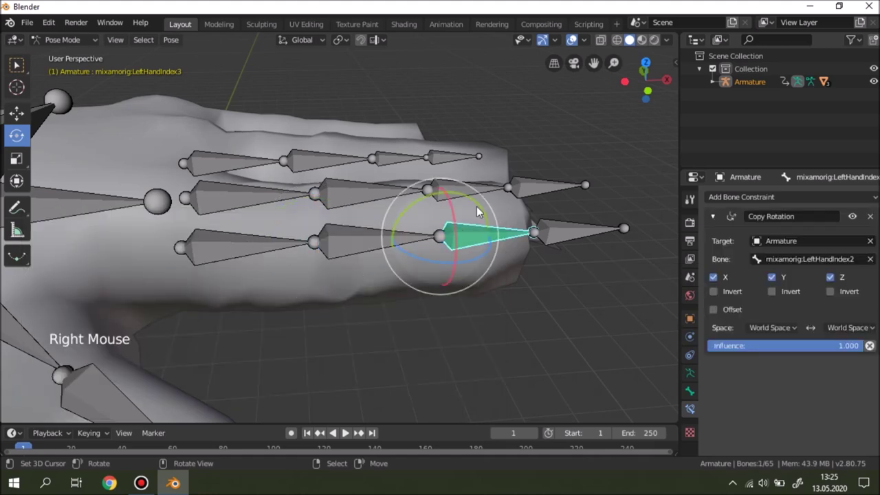
click(775, 278)
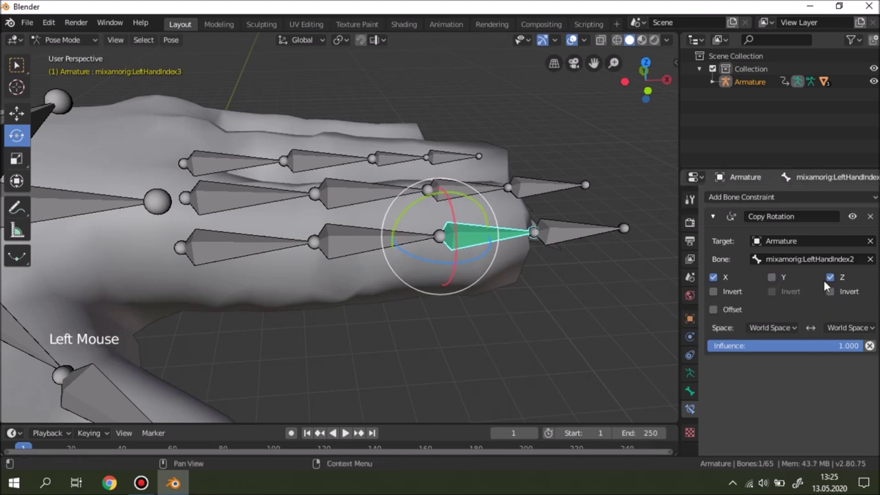
click(830, 277)
Step: Set both the target and owner spaces of LeftHandIndex3's Copy Rotation constraint to Local Space
scroll(481, 275, down, 4)
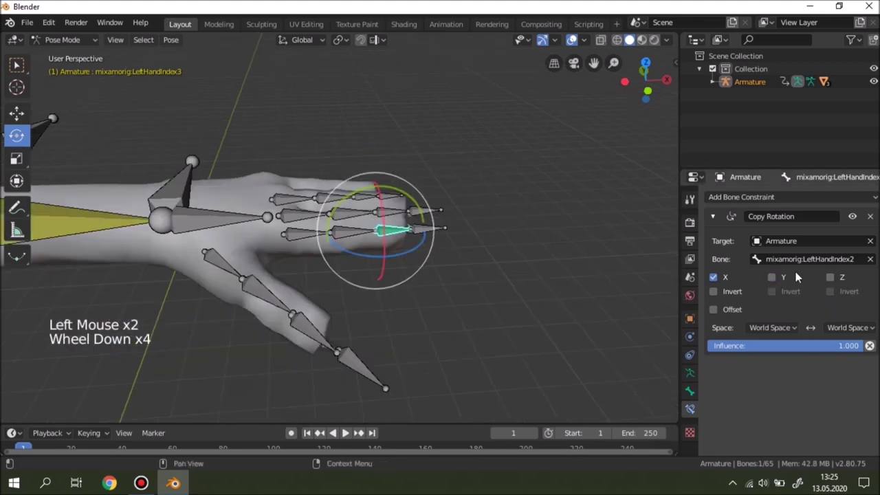
scroll(317, 219, down, 4)
middle_drag(316, 219, 242, 209)
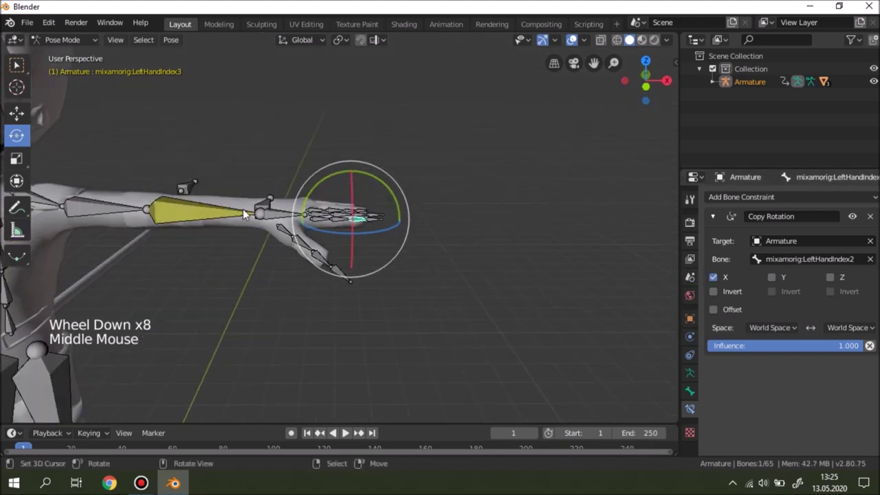
scroll(52, 209, down, 6)
middle_drag(526, 194, 227, 197)
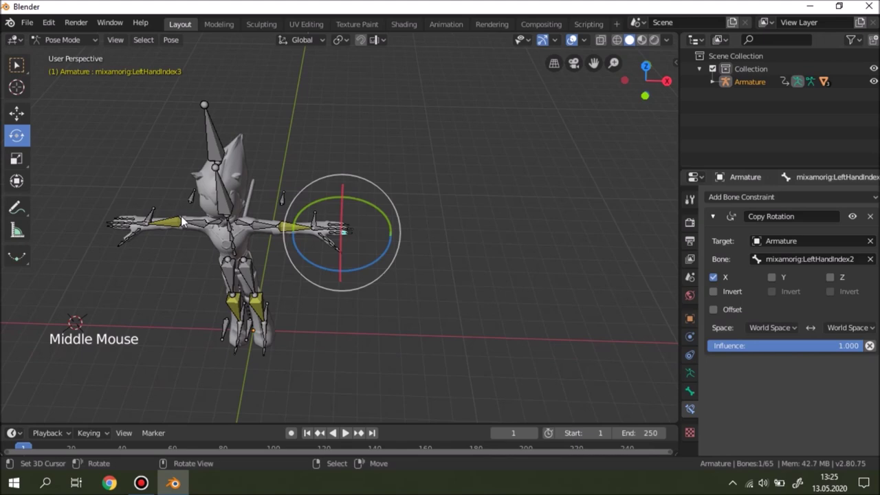
scroll(466, 311, up, 4)
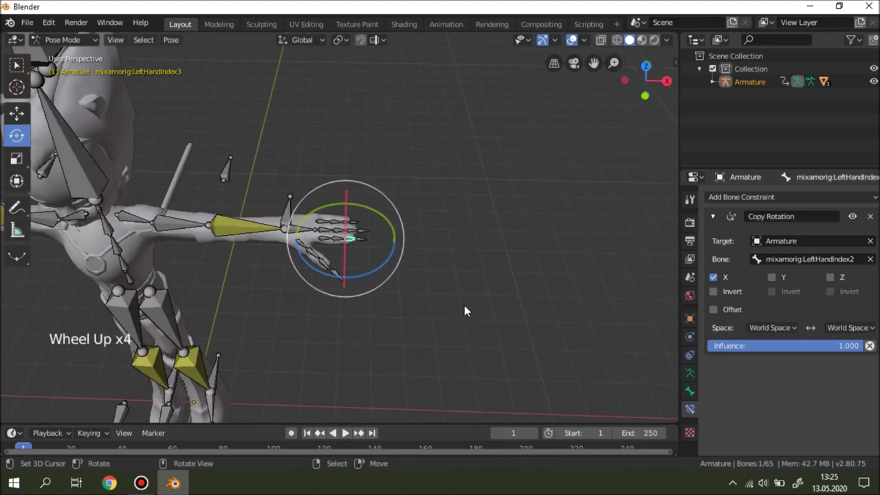
scroll(329, 206, up, 3)
middle_drag(330, 206, 522, 226)
scroll(521, 225, up, 3)
click(765, 329)
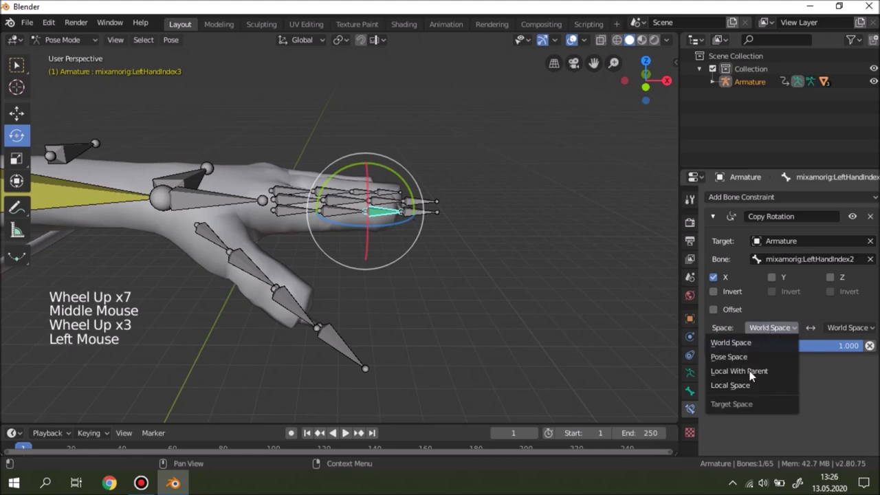
click(746, 384)
click(850, 327)
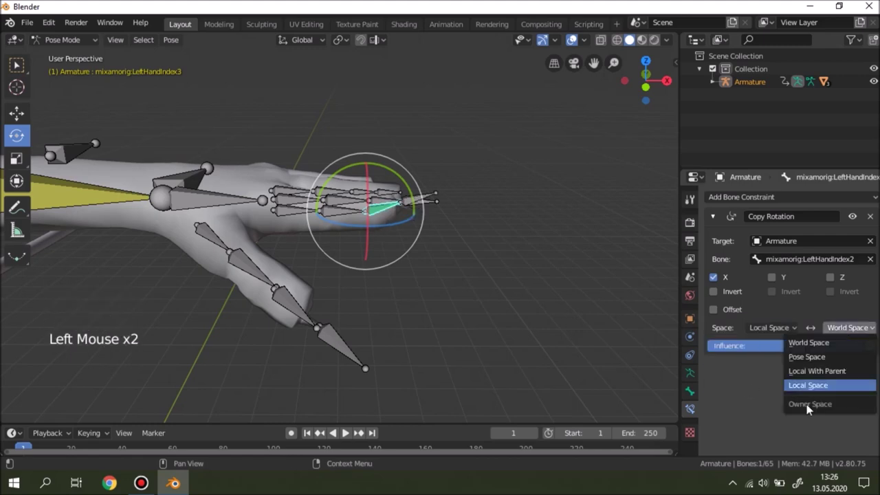
click(807, 386)
Step: Test the finger constraint by rotating LeftHandIndex2 downward, and undo the rotation
scroll(341, 193, up, 3)
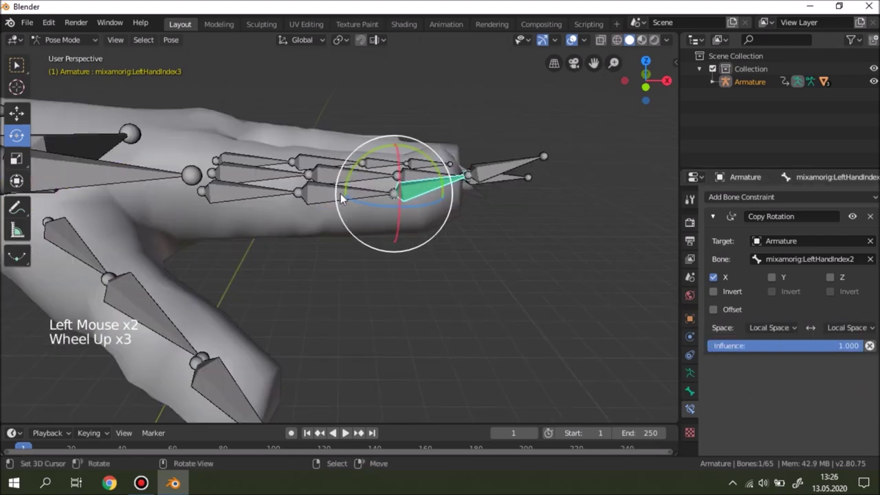
right_click(343, 197)
drag(337, 167, 334, 242)
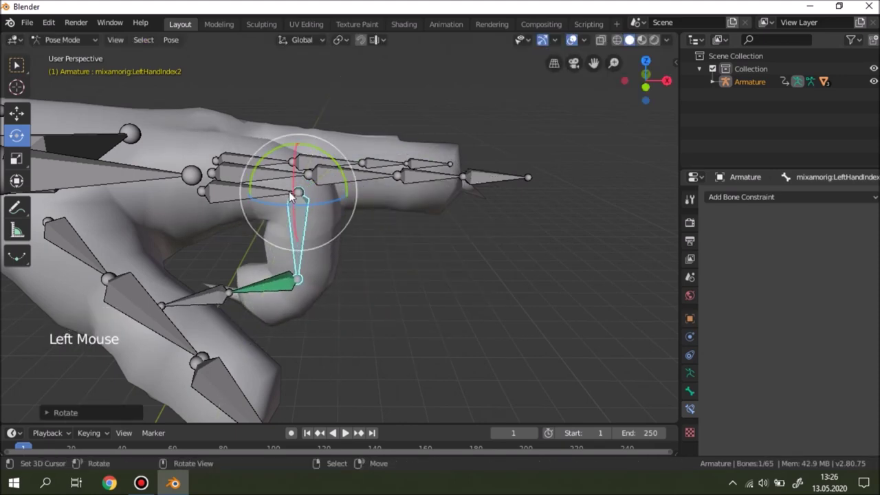
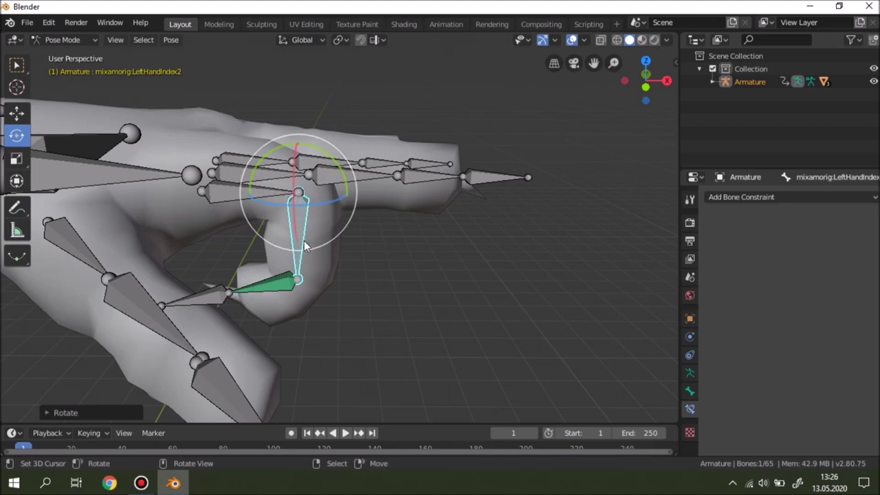
key(ctrl+z)
Step: Add a Copy Rotation constraint to the left index finger's second bone, LeftHandIndex2, with LeftHandIndex1 as its target
right_click(307, 194)
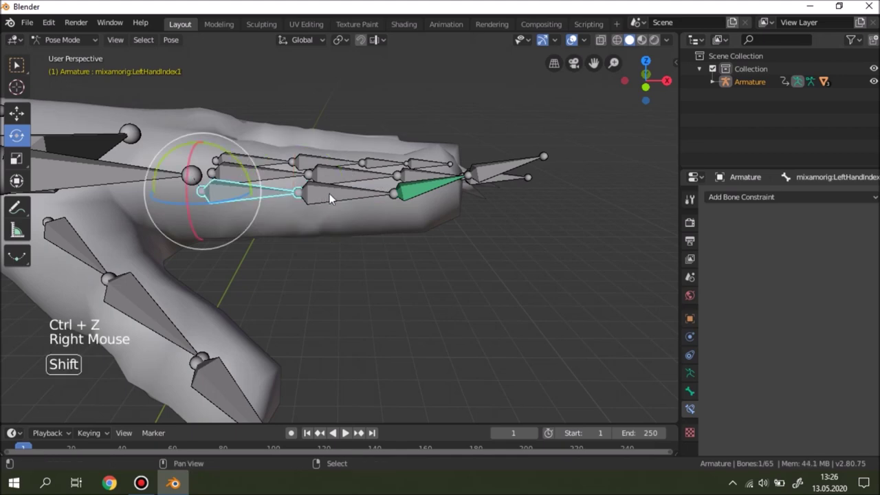
shift+right_click(329, 193)
key(ctrl+shift+c)
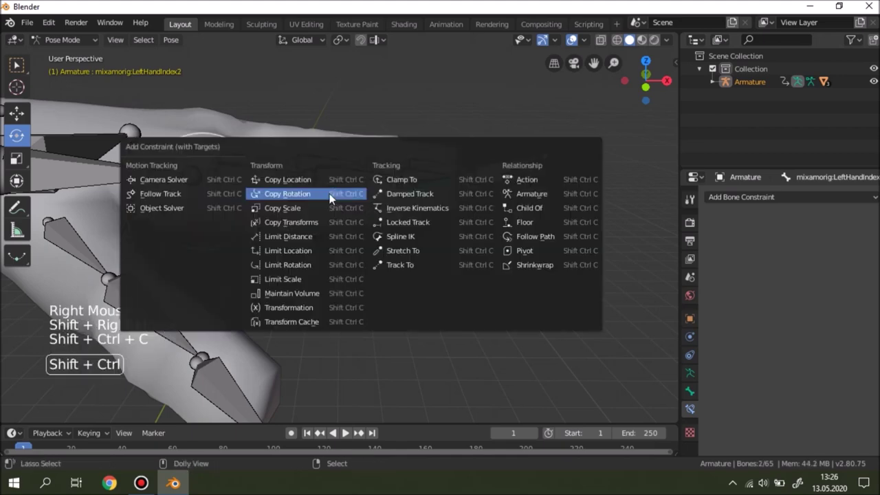
click(330, 195)
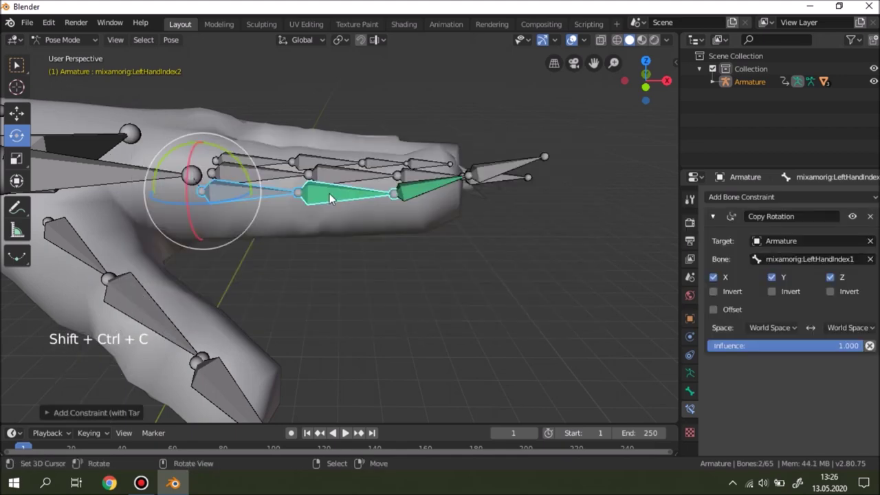
Step: Limit LeftHandIndex2's Copy Rotation constraint to the X axis and set both of its spaces to Local Space
click(830, 277)
click(771, 277)
drag(773, 334, 747, 390)
click(850, 327)
click(801, 386)
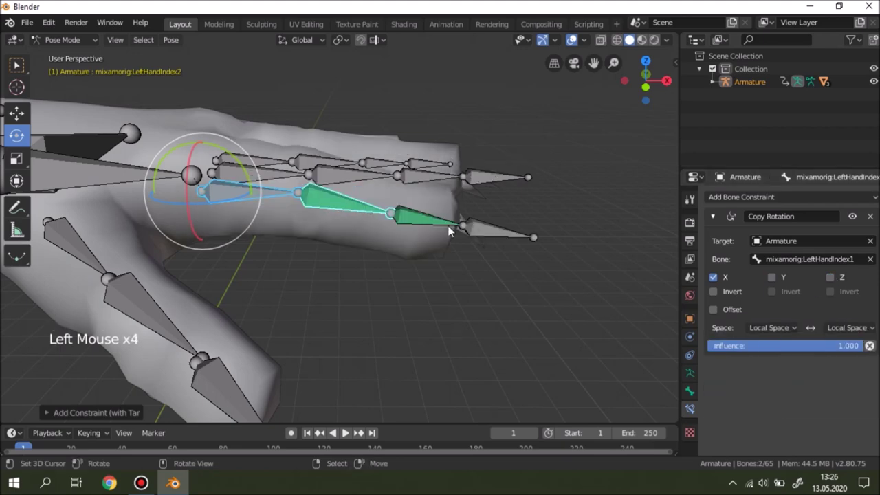
Step: Test the index finger's curl by rotating LeftHandIndex1 in two trial rotations, undoing each one
right_click(241, 166)
drag(242, 166, 250, 226)
middle_drag(250, 225, 335, 296)
key(ctrl+z)
scroll(293, 246, up, 1)
drag(293, 245, 289, 297)
key(ctrl+z)
scroll(361, 199, down, 2)
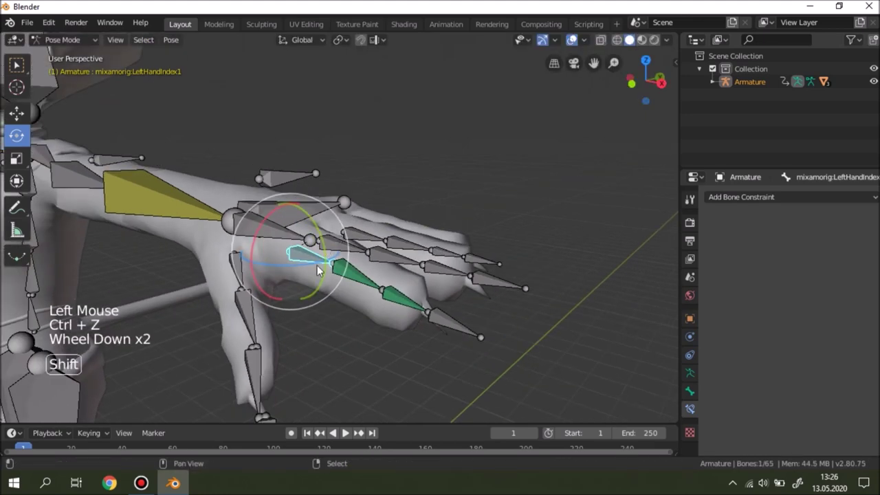
shift+middle_drag(367, 241, 423, 206)
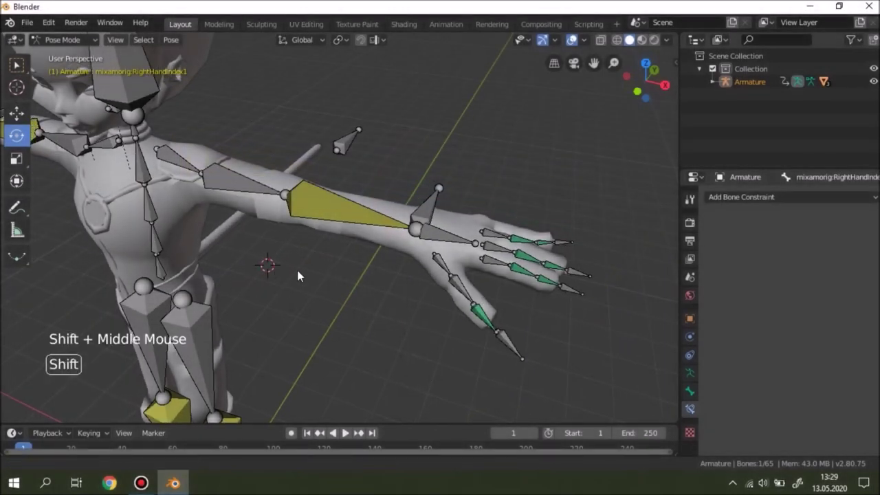
Step: Test the left index, middle and ring fingers by rotating their first bones downward together, and undo the rotation
middle_drag(297, 275, 517, 323)
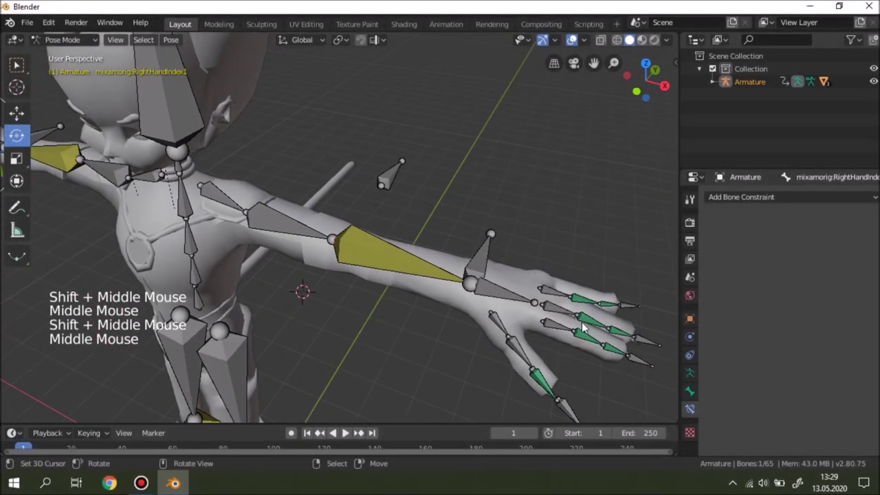
shift+middle_drag(574, 348, 298, 284)
scroll(490, 318, up, 3)
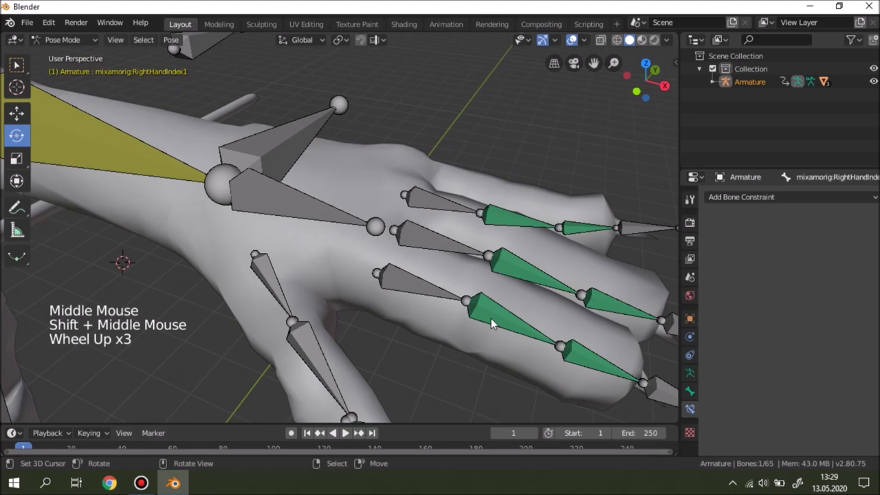
right_click(490, 318)
right_click(433, 308)
middle_drag(454, 306, 440, 323)
shift+middle_drag(440, 323, 374, 260)
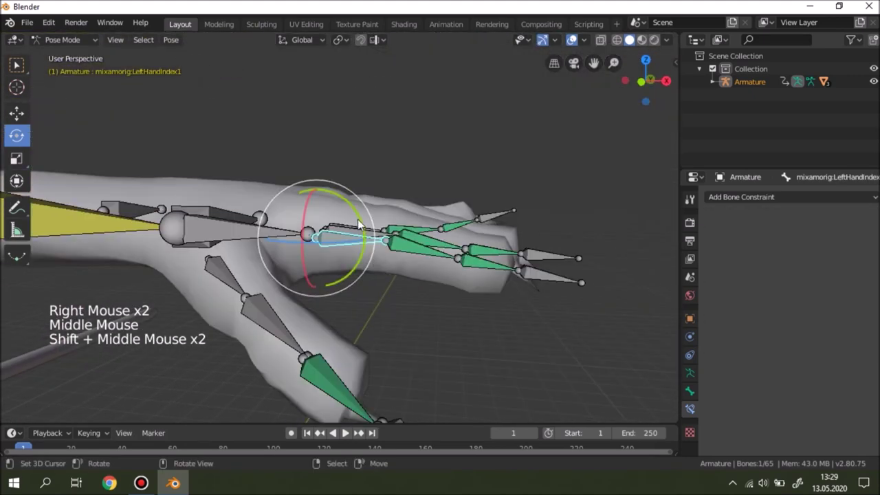
middle_drag(358, 220, 355, 270)
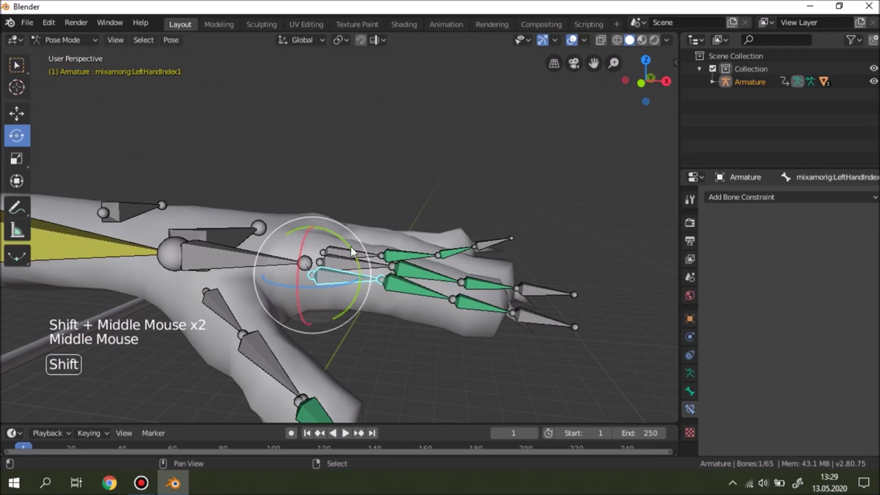
shift+right_click(344, 256)
shift+right_click(332, 248)
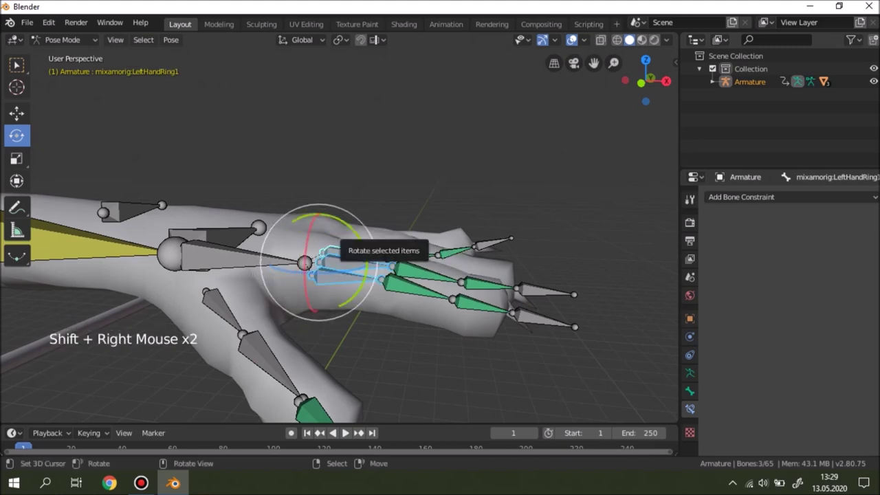
drag(359, 235, 343, 310)
middle_drag(344, 310, 323, 270)
shift+middle_drag(323, 270, 454, 249)
scroll(430, 194, up, 5)
key(ctrl+z)
Step: Test sideways movement of the left ring finger by rotating LeftHandRing1 outward, and undo the rotation
scroll(379, 222, down, 3)
shift+middle_drag(379, 222, 406, 202)
scroll(406, 202, up, 3)
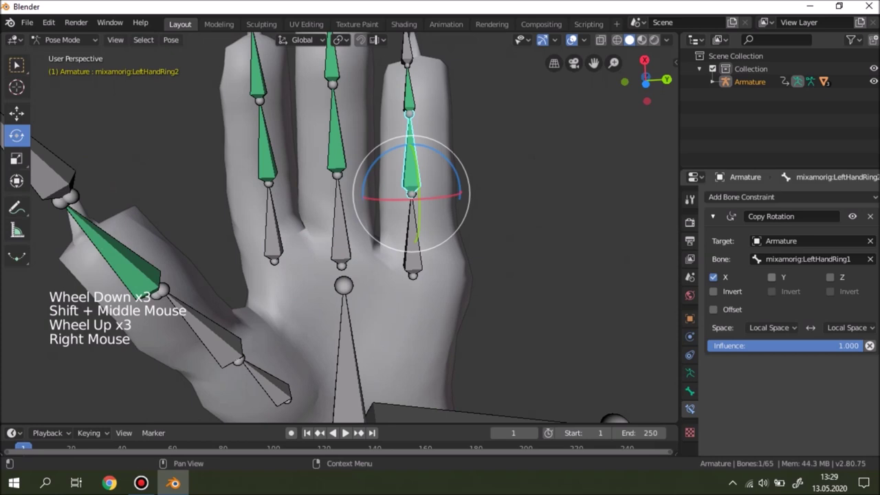
shift+middle_drag(450, 243, 400, 246)
right_click(406, 271)
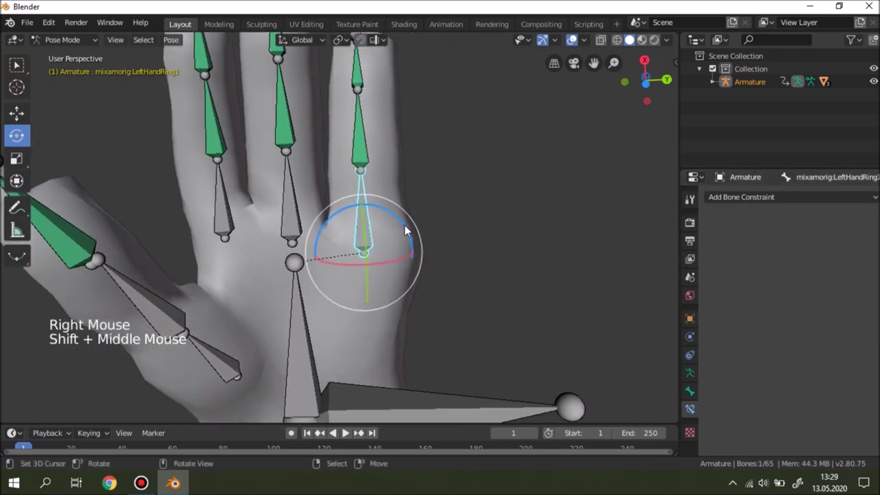
drag(404, 225, 421, 264)
scroll(422, 263, down, 2)
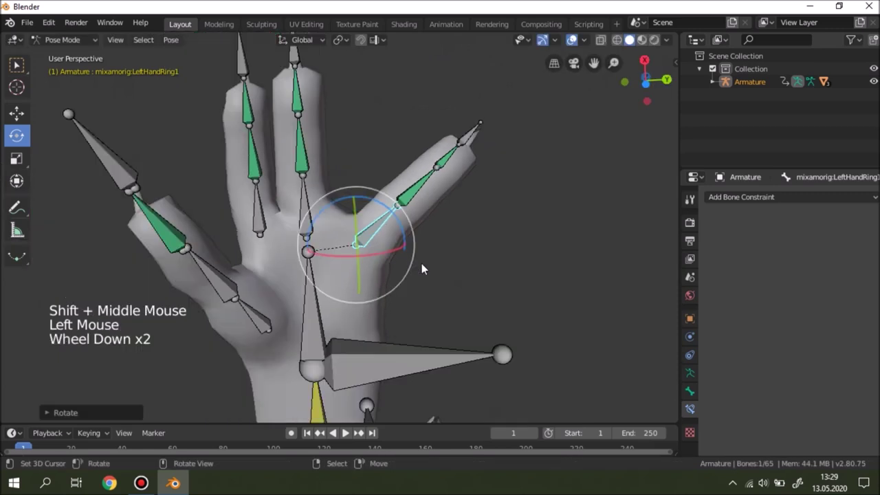
scroll(419, 262, down, 1)
key(ctrl+z)
Step: Enable the Y and Z axes in the Copy Rotation constraints of LeftHandRing2 and LeftHandRing3
scroll(389, 240, up, 2)
right_click(357, 153)
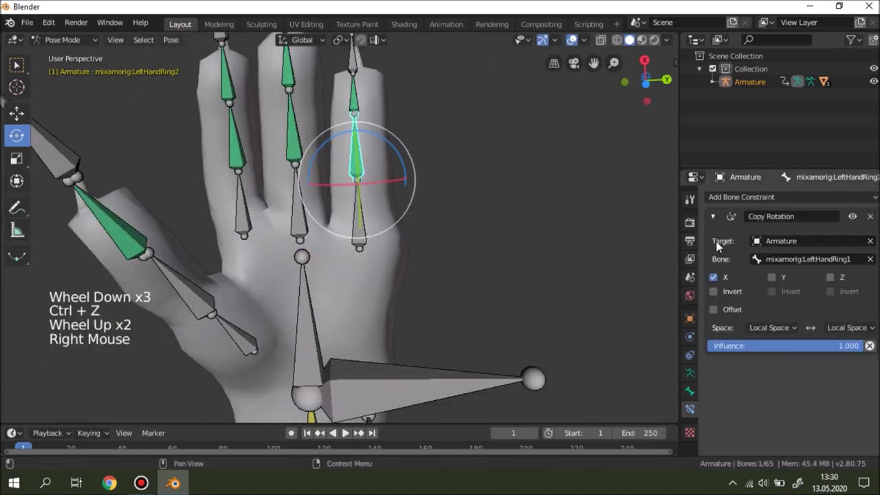
click(772, 277)
click(829, 277)
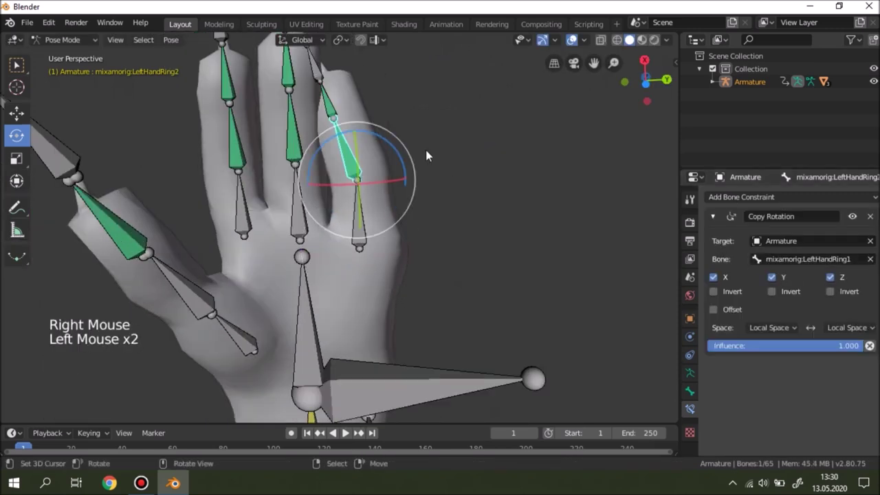
right_click(335, 109)
click(785, 273)
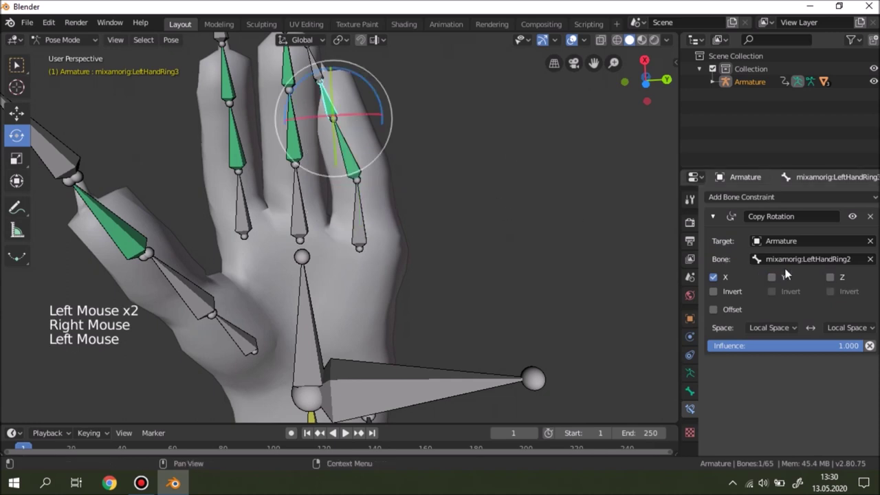
click(829, 276)
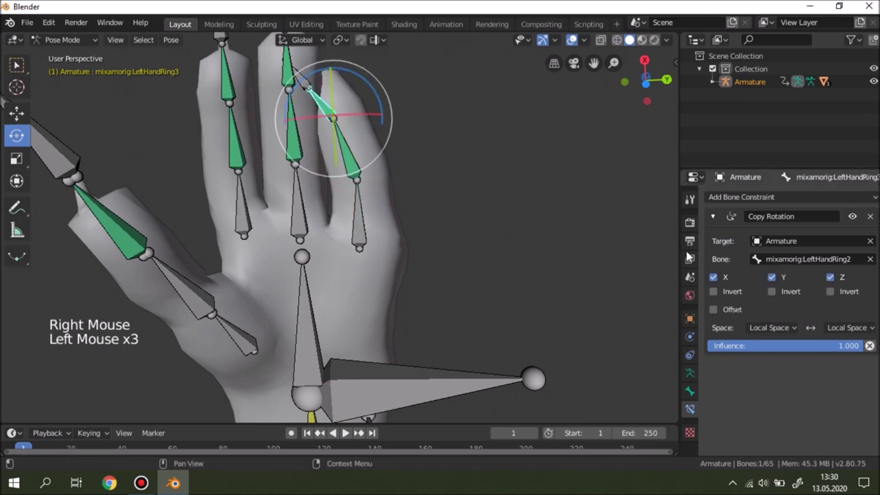
Step: Rotate LeftHandRing1 outward to test the ring finger with all three axes copied, and undo the rotation
right_click(354, 225)
drag(398, 222, 418, 261)
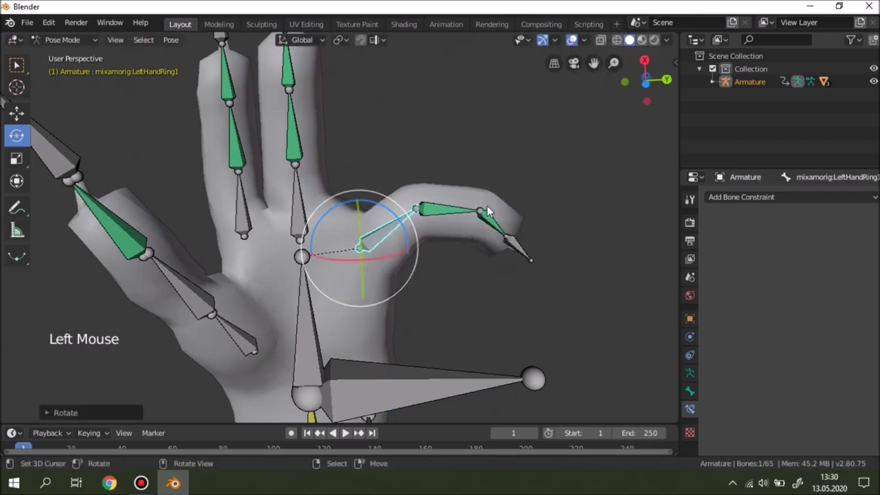
right_click(448, 209)
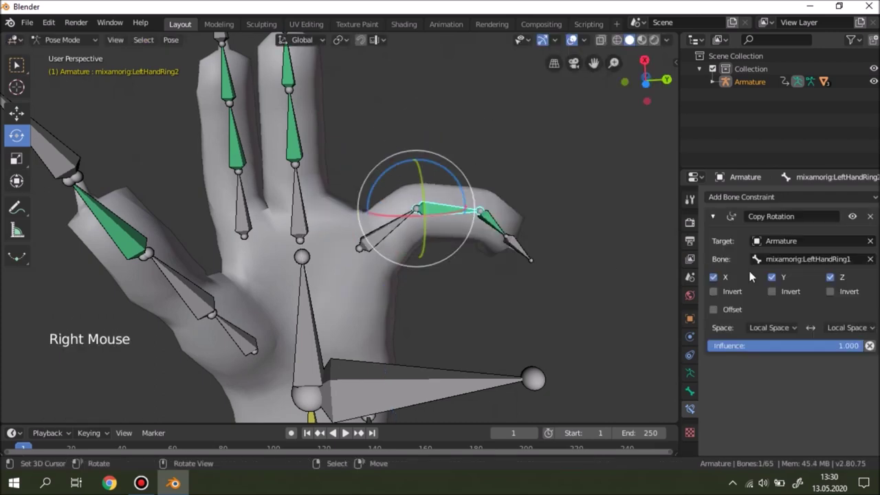
key(ctrl+z)
key(ctrl+z)
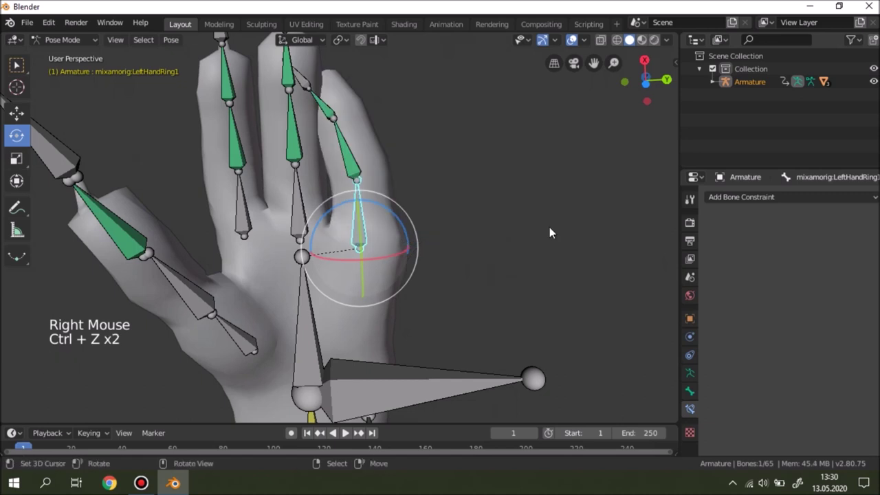
Step: Disable the Y and Z axes in the Copy Rotation constraints of LeftHandRing2 and LeftHandRing3
right_click(350, 151)
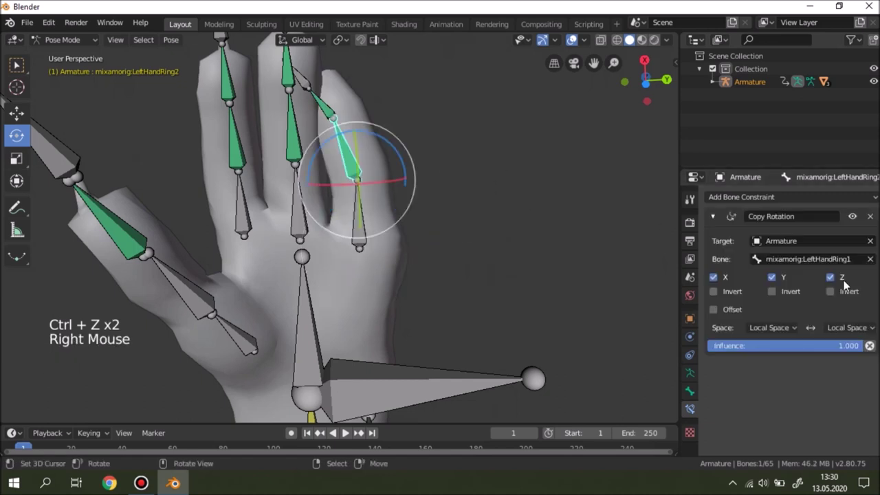
click(829, 277)
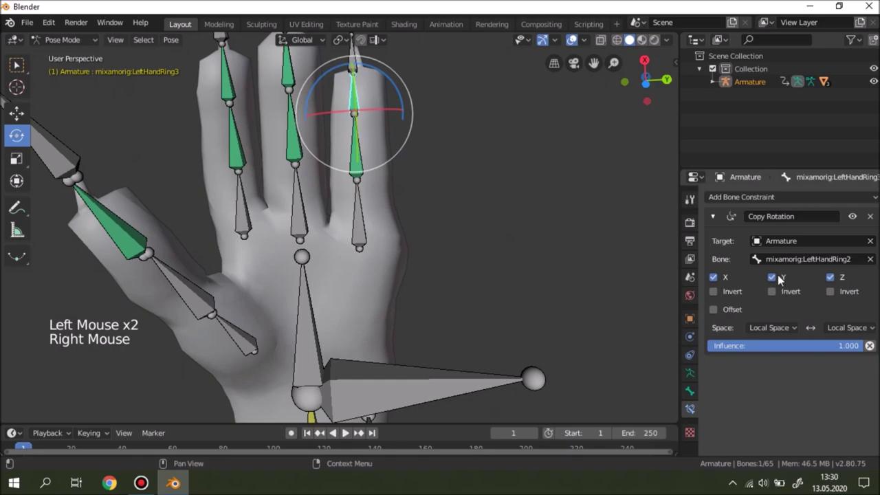
click(771, 276)
click(829, 276)
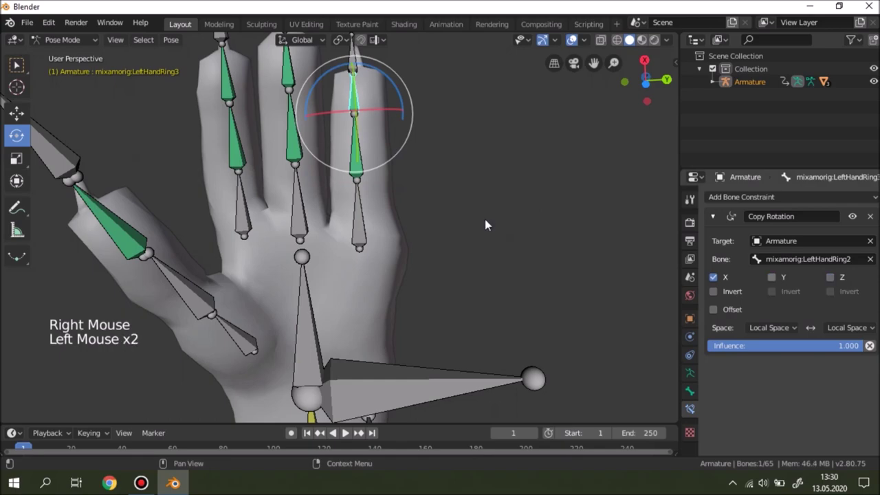
Step: Select the left thumb's third bone, LeftHandThumb3, and examine its Copy Rotation axes and spaces
middle_drag(189, 151, 355, 243)
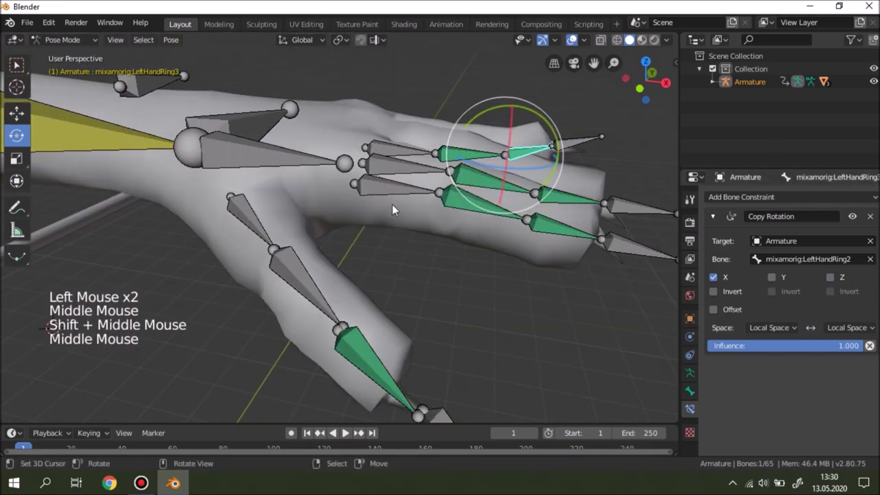
scroll(517, 136, down, 2)
middle_drag(517, 136, 443, 211)
scroll(450, 234, down, 3)
scroll(496, 273, up, 5)
right_click(499, 328)
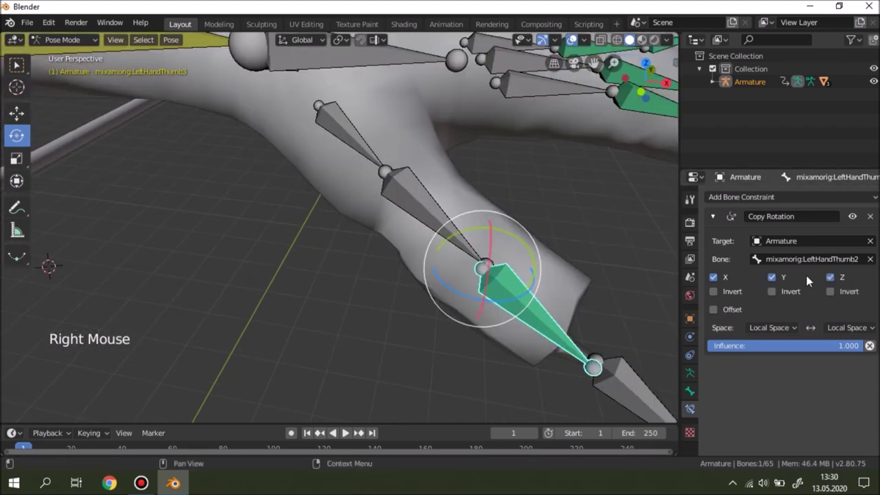
Step: Test the left thumb's constraint by rotating LeftHandThumb2 toward the palm, and undo the rotation
middle_drag(438, 178, 487, 219)
right_click(309, 300)
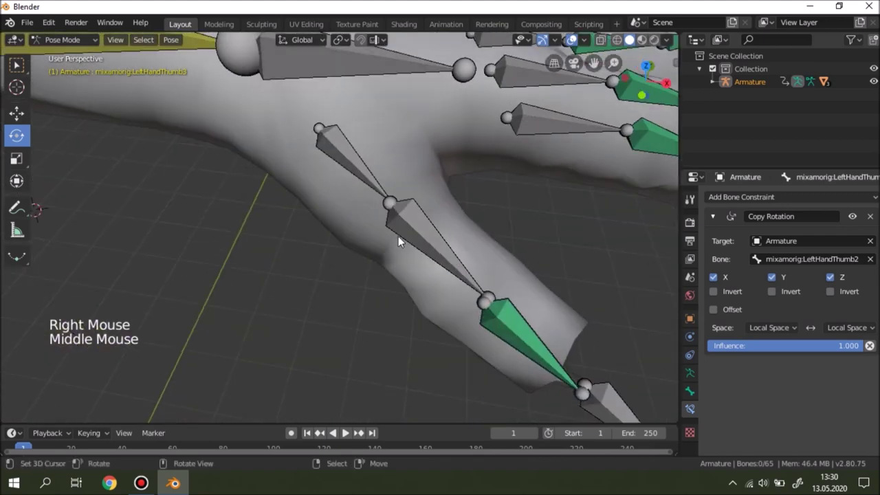
right_click(367, 174)
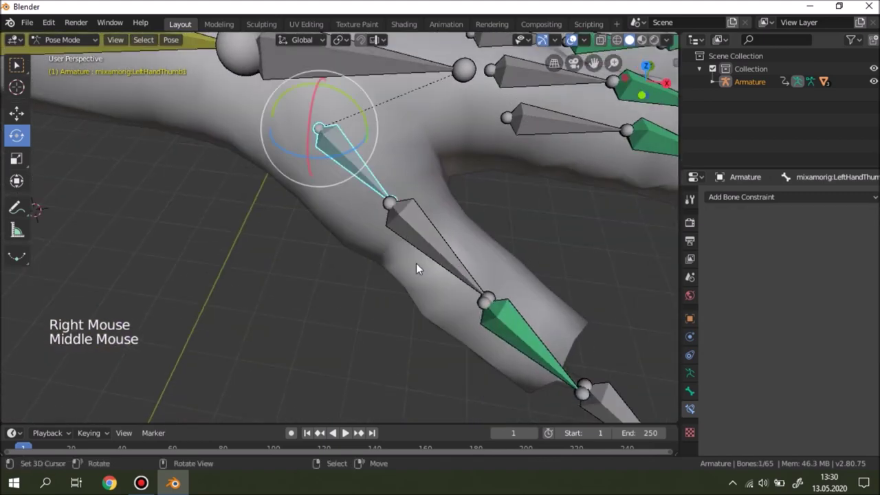
right_click(450, 245)
middle_drag(450, 246, 359, 285)
drag(359, 285, 387, 220)
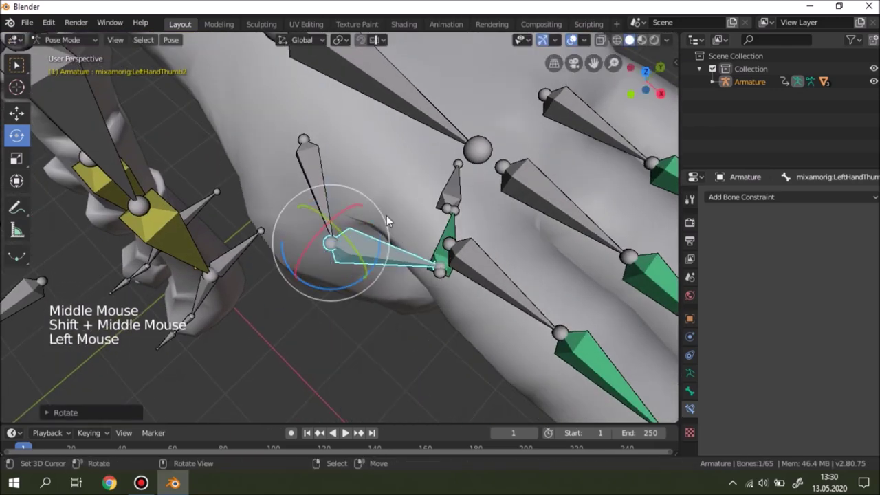
middle_drag(387, 220, 341, 101)
middle_click(342, 101)
key(ctrl+z)
Step: Switch the armature to Edit Mode in the right orthographic view, framed on the base of the tail
scroll(330, 158, down, 6)
middle_drag(330, 158, 309, 269)
scroll(528, 224, up, 3)
scroll(372, 272, up, 2)
shift+middle_drag(527, 224, 315, 330)
scroll(391, 228, down, 3)
shift+middle_drag(391, 228, 311, 250)
scroll(404, 265, down, 4)
shift+middle_drag(404, 265, 413, 227)
middle_drag(412, 226, 249, 297)
scroll(327, 175, up, 5)
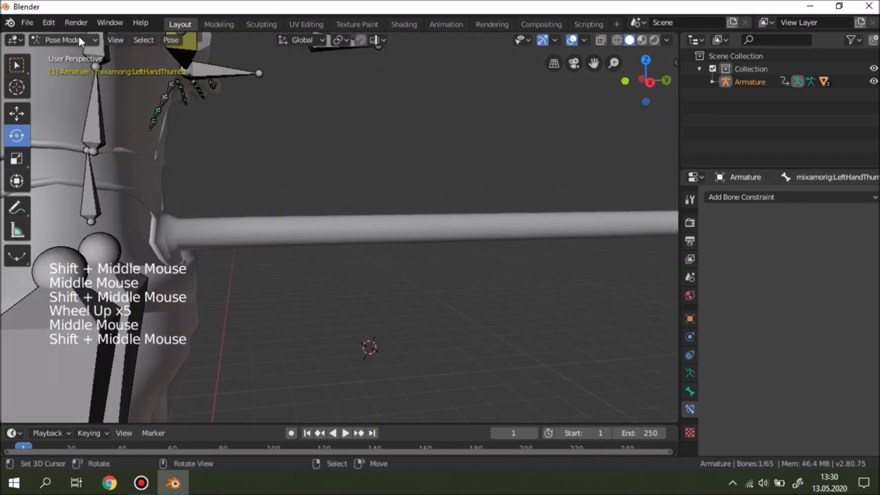
key(KP_3)
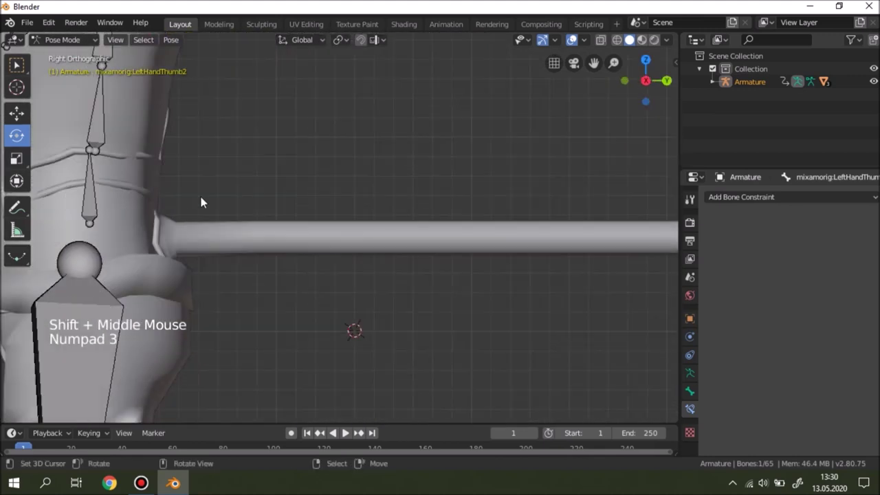
scroll(200, 197, down, 2)
click(70, 40)
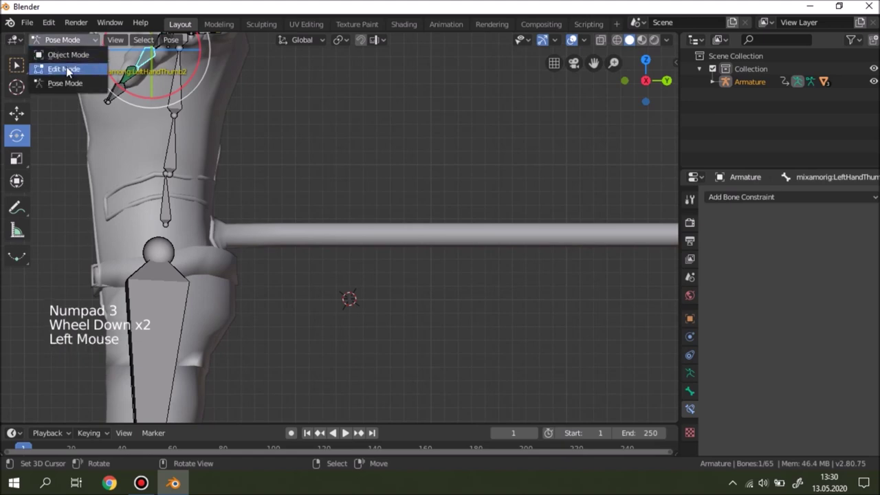
click(66, 68)
scroll(233, 227, up, 2)
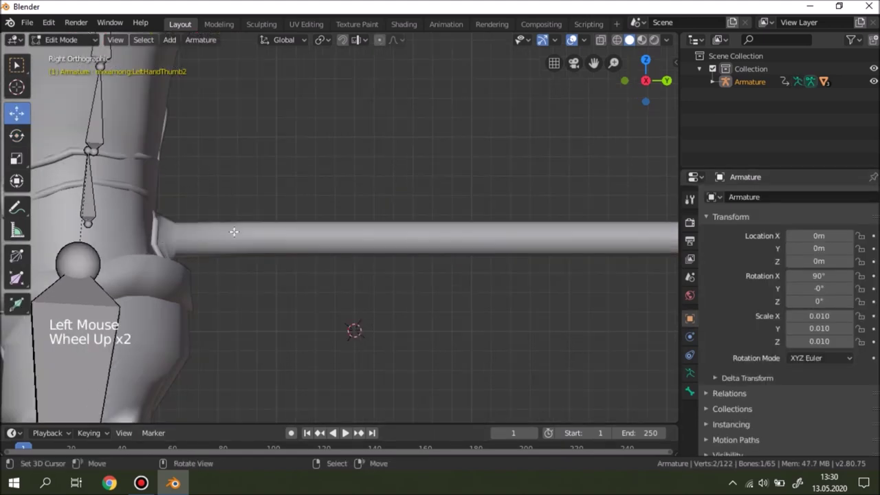
Step: Place the 3D cursor at the tail's base and add a single bone there
shift+middle_drag(122, 229, 252, 278)
scroll(329, 277, up, 3)
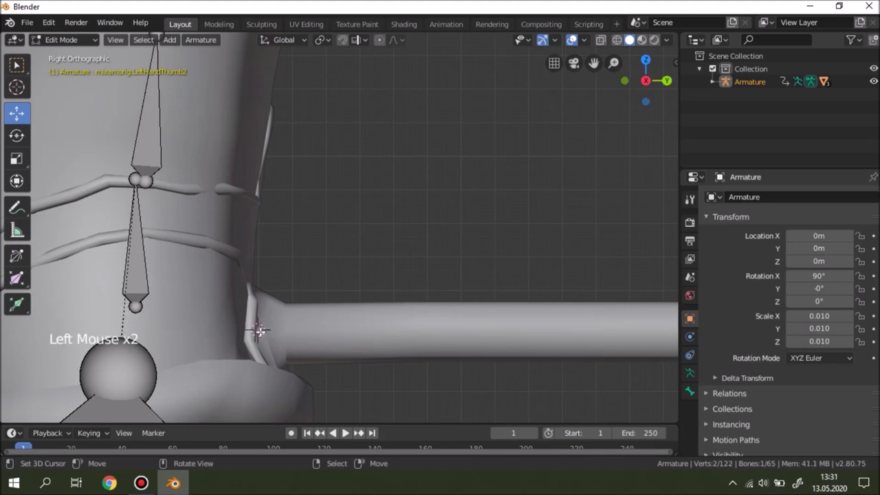
shift+middle_drag(260, 332, 209, 281)
click(169, 39)
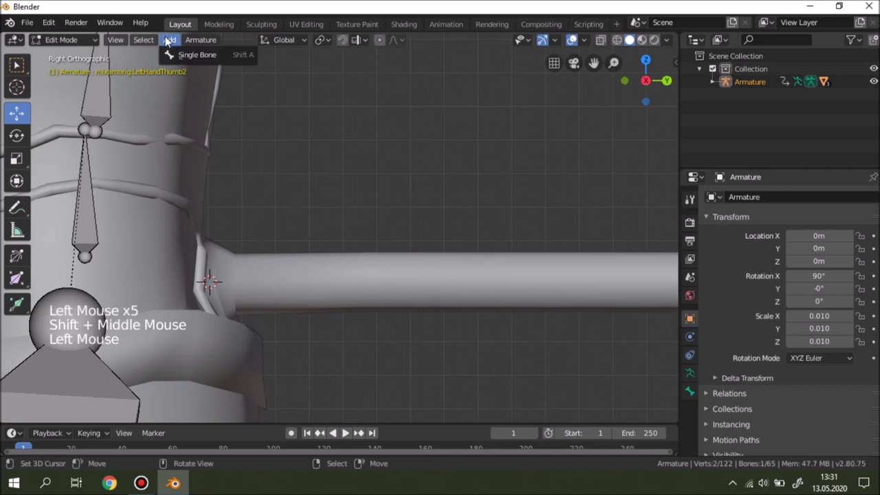
click(167, 55)
Step: Lay the new bone along the tail in wireframe shading, with its tip on the tail's first edge loop
scroll(206, 184, down, 1)
shift+scroll(213, 138, down, 1)
shift+middle_drag(213, 138, 228, 112)
right_drag(222, 74, 327, 351)
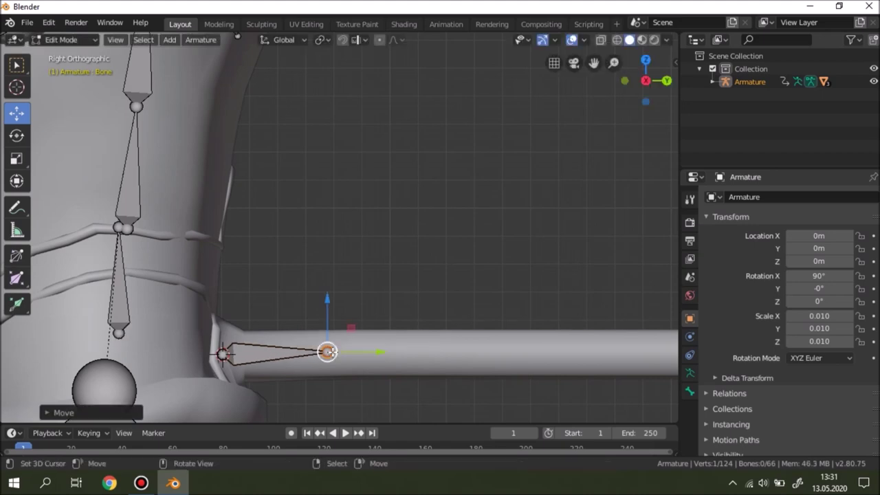
key(z)
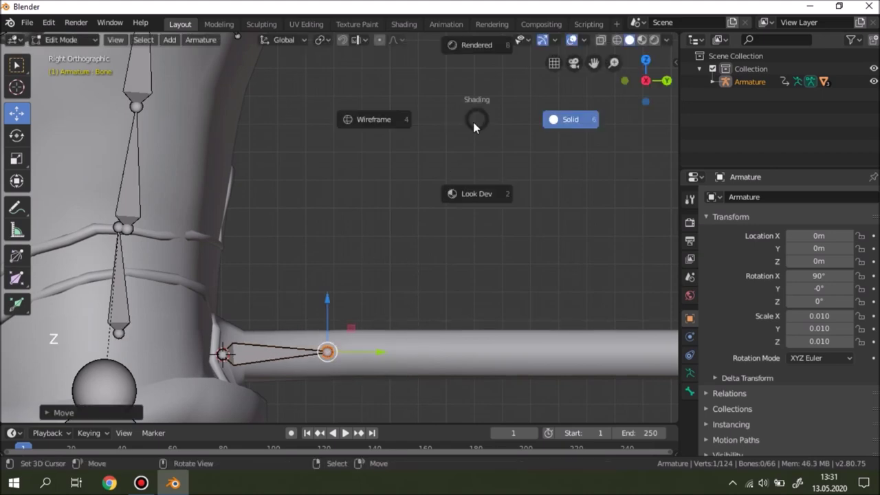
shift+middle_drag(423, 234, 355, 226)
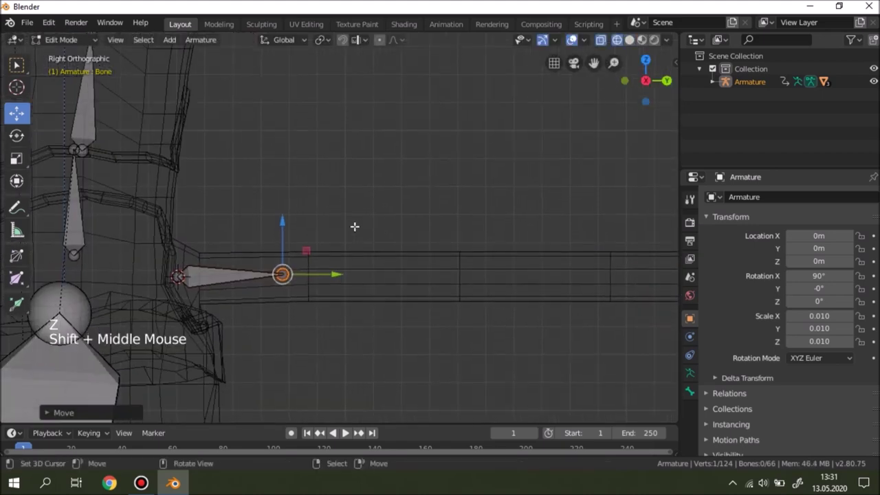
scroll(318, 241, up, 2)
drag(308, 299, 348, 309)
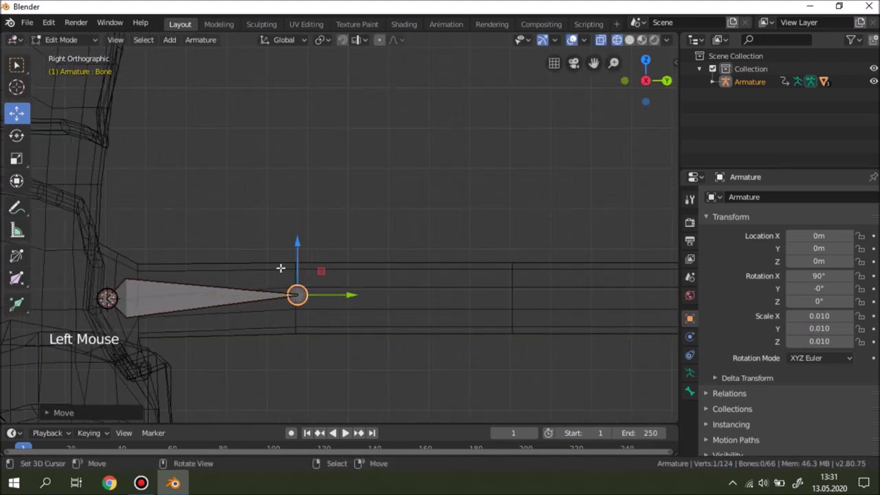
Step: Extrude the second and third tail bones, placing each tip on the tail's following edge loop
key(e)
right_click(459, 264)
drag(343, 288, 556, 297)
shift+middle_drag(508, 330, 223, 273)
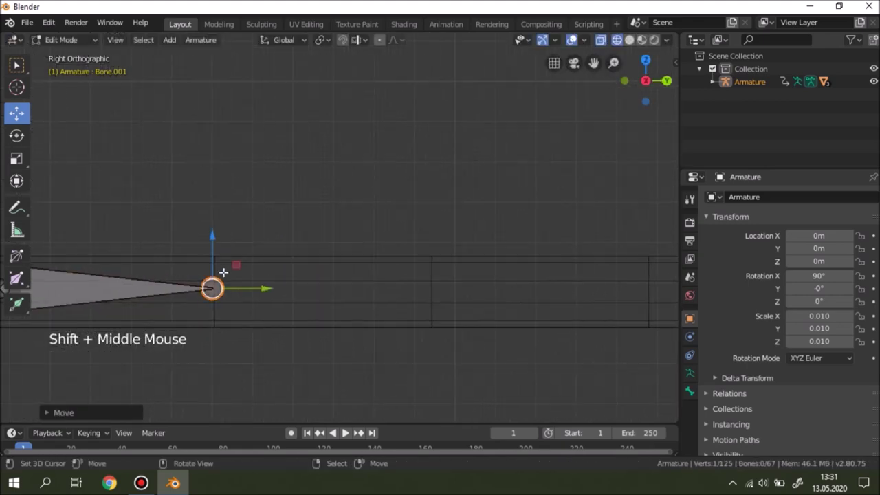
key(e)
right_click(268, 289)
drag(265, 289, 489, 301)
Step: Extrude the fourth and fifth tail bones along the tail, one segment each
shift+middle_drag(489, 300, 327, 289)
key(e)
click(574, 290)
scroll(574, 290, down, 1)
shift+scroll(574, 290, down, 1)
shift+middle_drag(574, 289, 304, 310)
key(e)
click(433, 298)
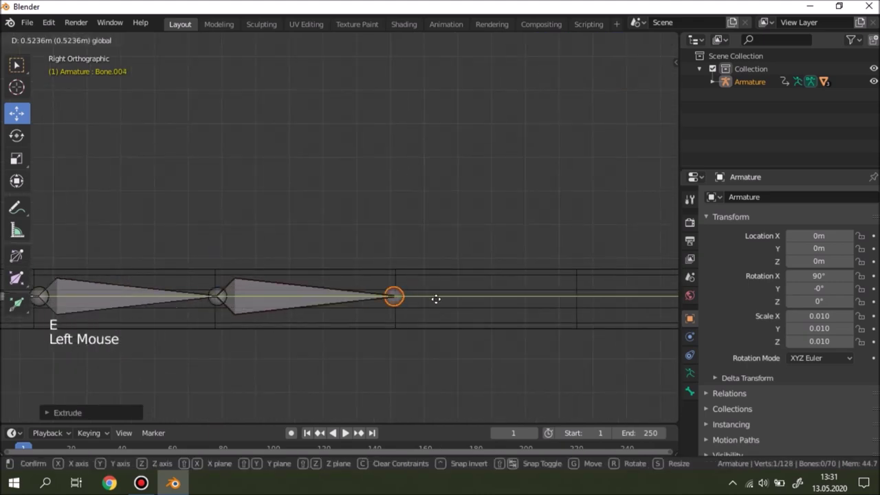
Step: Extrude the sixth, seventh and eighth tail bones so the chain reaches the tail's end
shift+middle_drag(433, 298, 288, 292)
key(e)
click(451, 290)
shift+middle_drag(495, 292, 328, 295)
key(e)
click(448, 301)
key(e)
click(646, 296)
Step: Select all eight tail bones and move them sideways to centre the chain inside the tail mesh
scroll(336, 254, down, 7)
shift+middle_drag(337, 254, 282, 286)
middle_drag(282, 285, 320, 364)
right_click(321, 366)
shift+right_click(326, 323)
shift+right_click(330, 278)
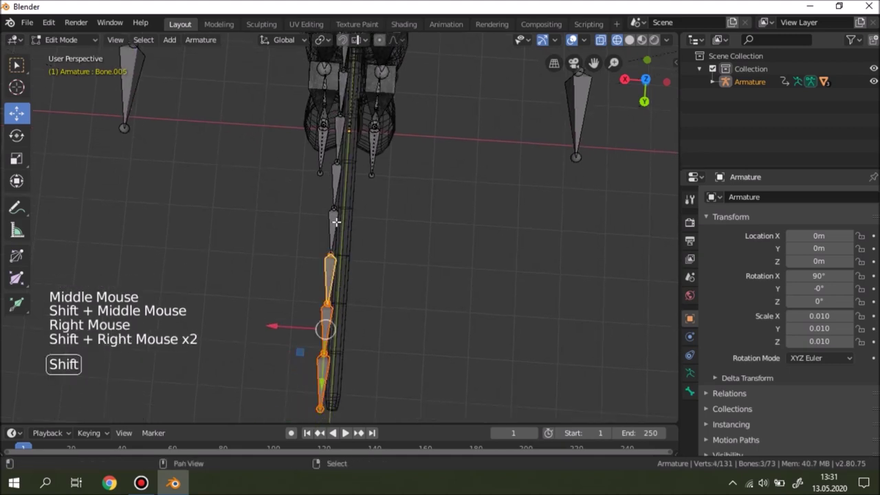
shift+right_click(335, 224)
shift+right_click(339, 165)
shift+middle_drag(339, 166, 333, 242)
shift+right_click(329, 223)
shift+right_click(331, 175)
shift+right_click(347, 283)
middle_drag(347, 283, 347, 202)
shift+middle_drag(342, 252, 387, 214)
scroll(346, 264, up, 2)
drag(397, 157, 400, 174)
shift+middle_drag(401, 175, 343, 289)
middle_drag(343, 288, 191, 118)
Step: Switch to Pose Mode, test rotating the last tail bone, and undo the rotation
drag(61, 39, 60, 87)
shift+scroll(206, 175, down, 2)
shift+middle_drag(206, 175, 177, 238)
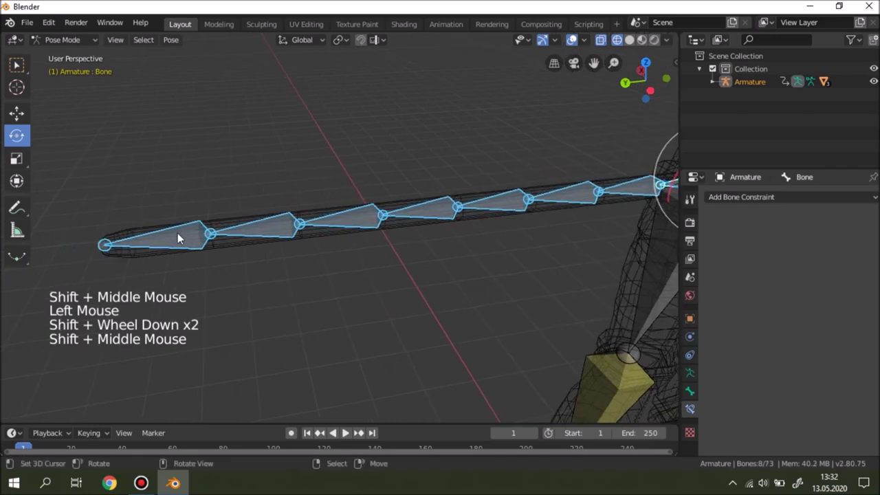
right_click(178, 238)
drag(195, 190, 266, 213)
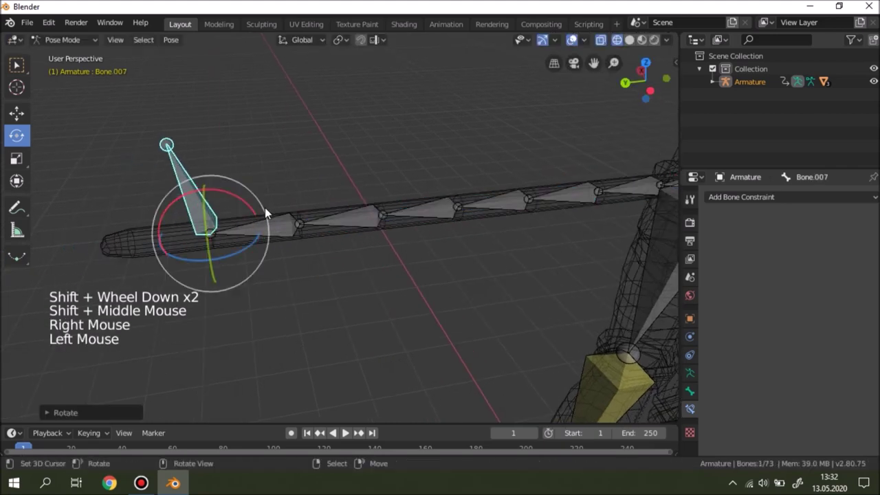
right_drag(199, 178, 286, 104)
key(ctrl+z)
key(ctrl+z)
right_click(254, 220)
key(ctrl+z)
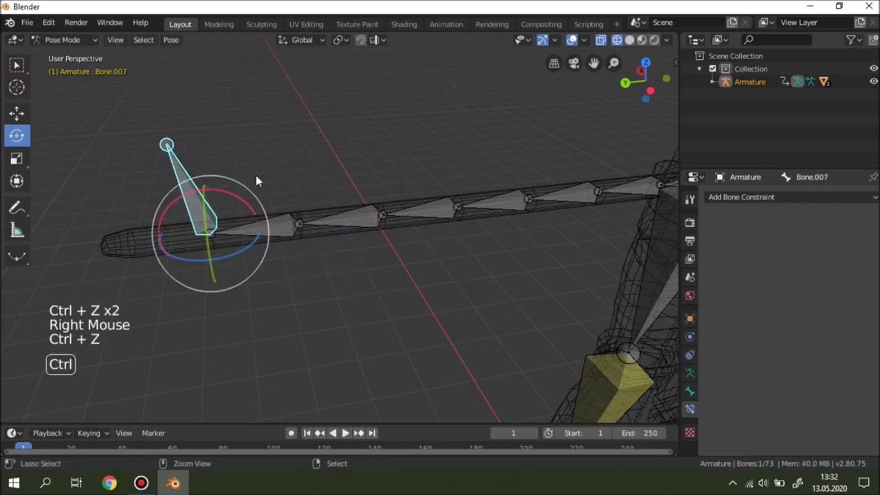
key(ctrl+z)
Step: Try posing the tail by moving its last bone with Auto IK enabled, undo the move, and disable Auto IK
scroll(255, 172, down, 1)
middle_drag(257, 166, 260, 186)
shift+middle_drag(260, 185, 469, 220)
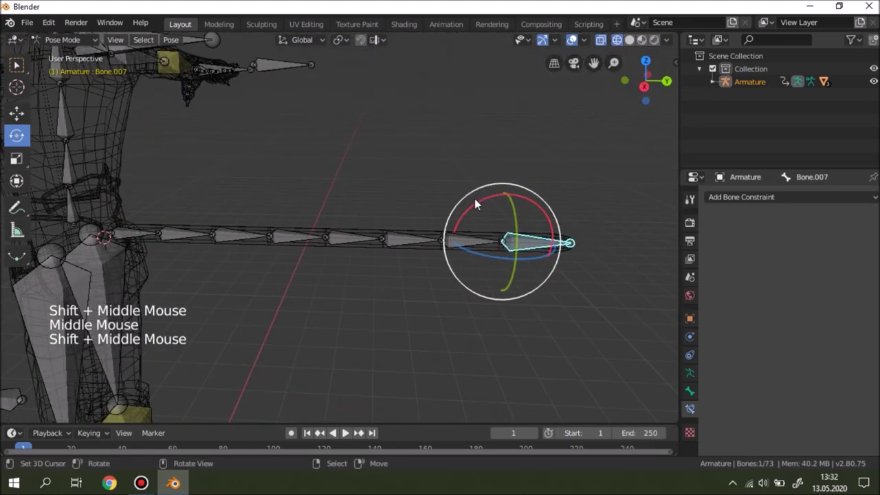
key(n)
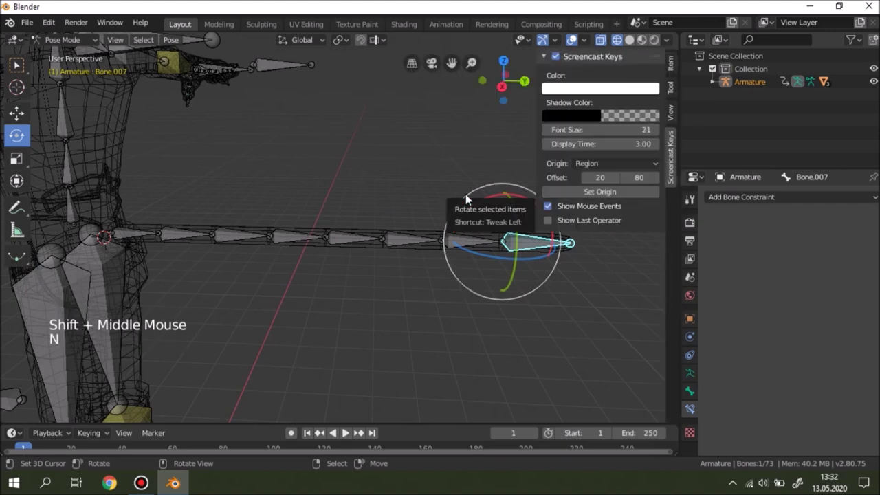
click(672, 112)
click(672, 86)
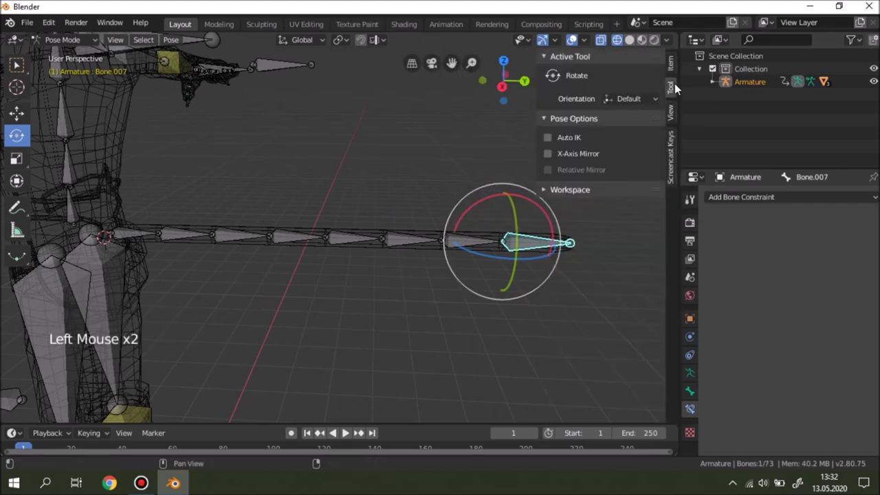
click(548, 137)
click(16, 113)
middle_drag(178, 158, 494, 268)
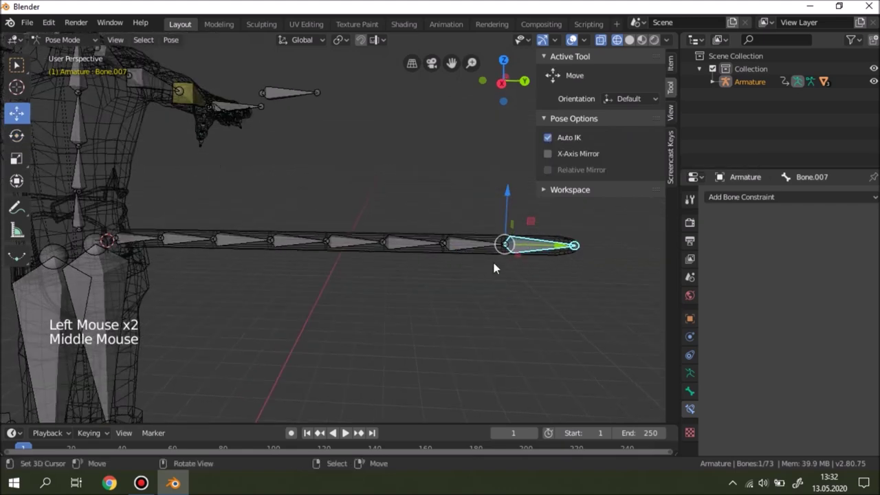
right_drag(553, 242, 229, 189)
middle_drag(229, 190, 244, 182)
key(ctrl+z)
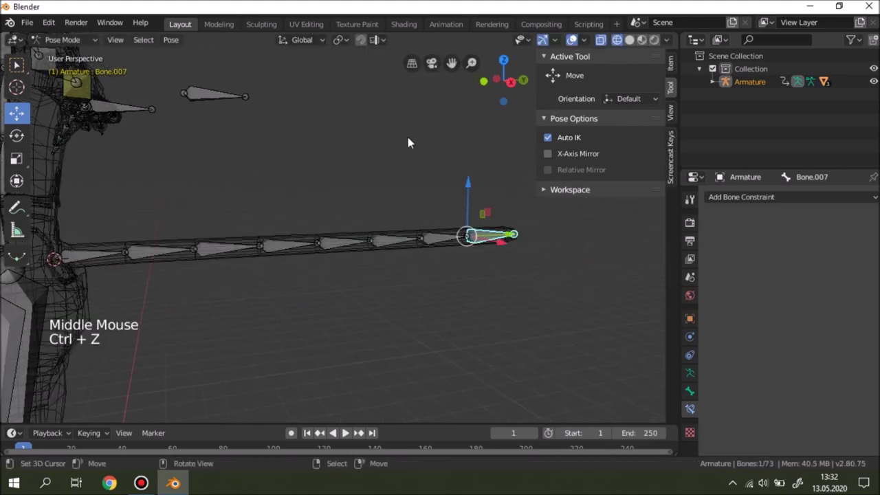
click(548, 138)
key(n)
Step: In Edit Mode, parent the tail's first bone to the mixamorig:Hips bone with Keep Offset
middle_drag(450, 181, 479, 199)
scroll(295, 216, up, 2)
shift+middle_drag(295, 217, 330, 206)
scroll(330, 206, up, 2)
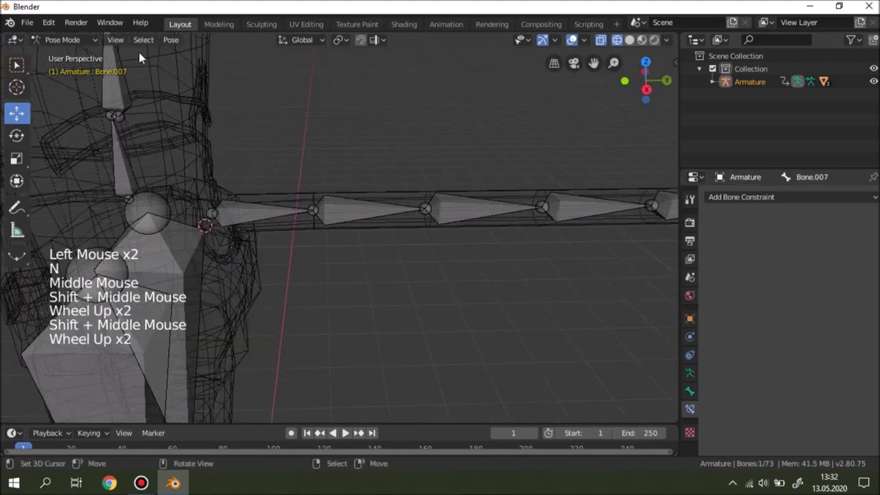
click(54, 40)
click(59, 72)
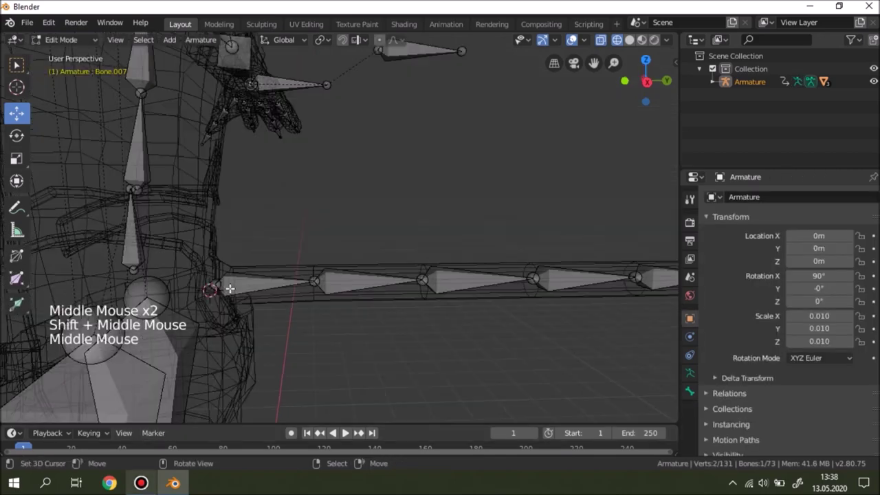
right_click(268, 290)
shift+middle_drag(275, 289, 261, 283)
scroll(346, 284, up, 3)
middle_drag(346, 284, 281, 149)
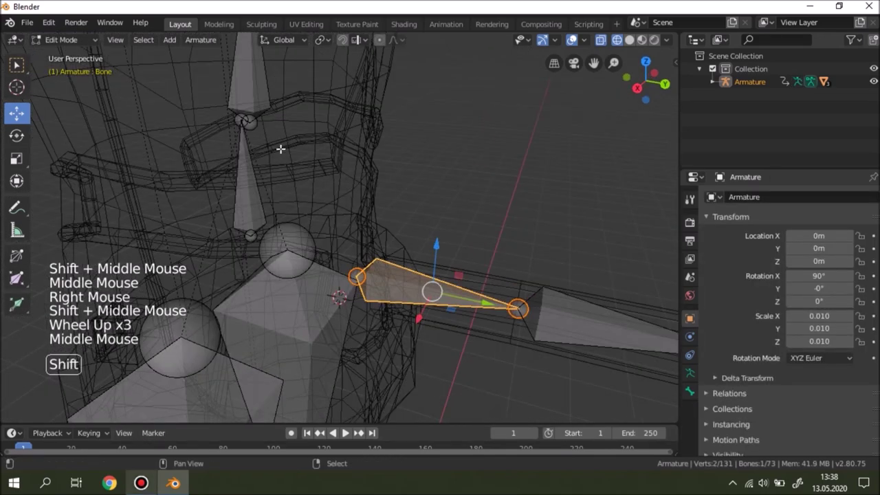
shift+right_click(257, 202)
key(ctrl)
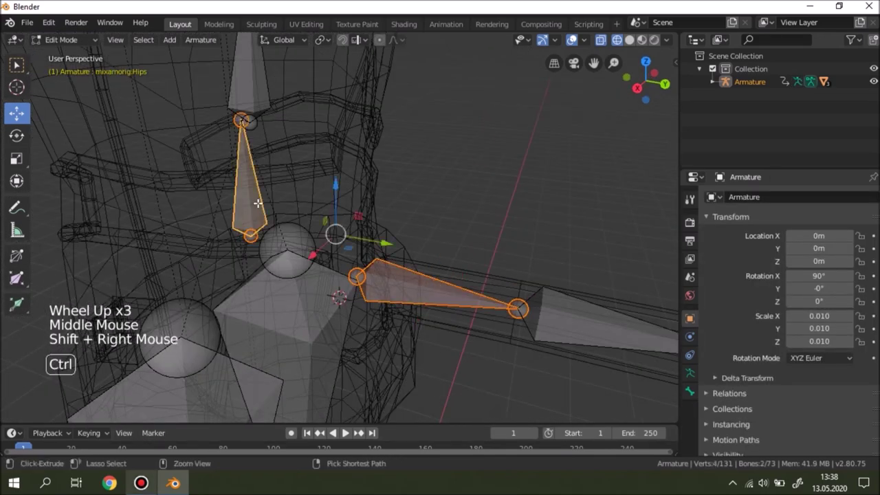
key(ctrl+p)
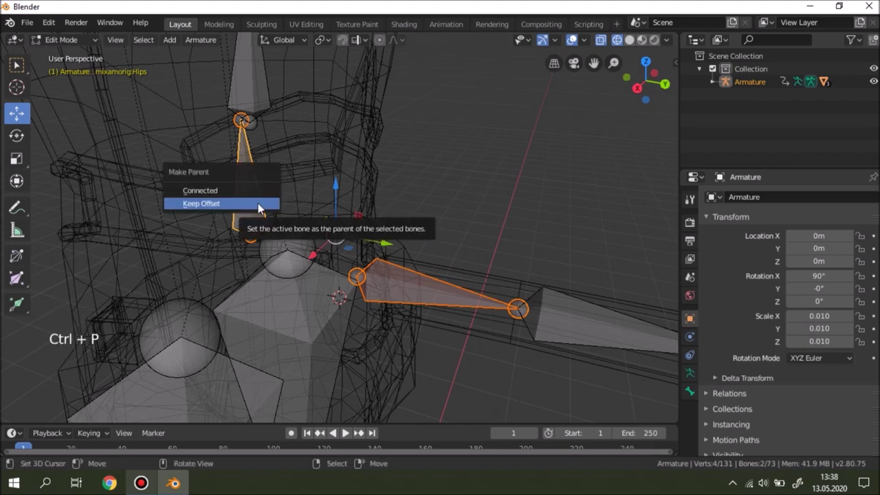
click(257, 203)
scroll(258, 200, down, 5)
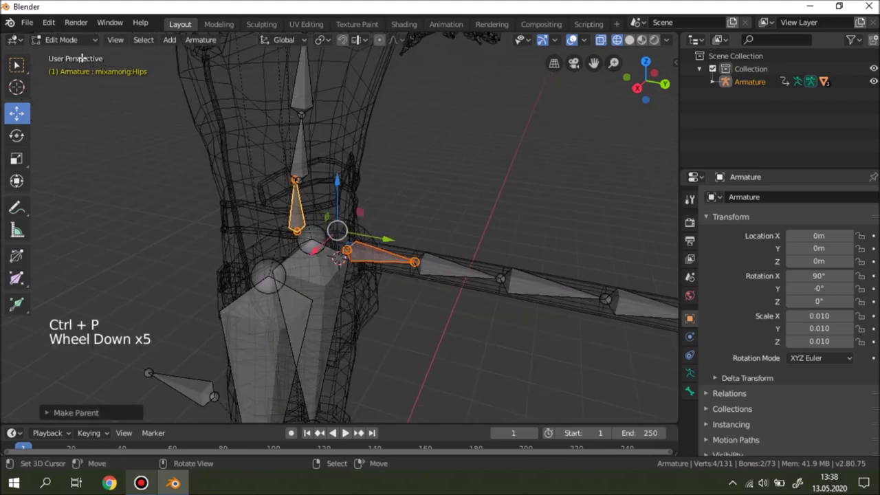
Step: Test the tail's parenting in Pose Mode by rotating the Hips bone, and undo the rotation
drag(77, 44, 59, 89)
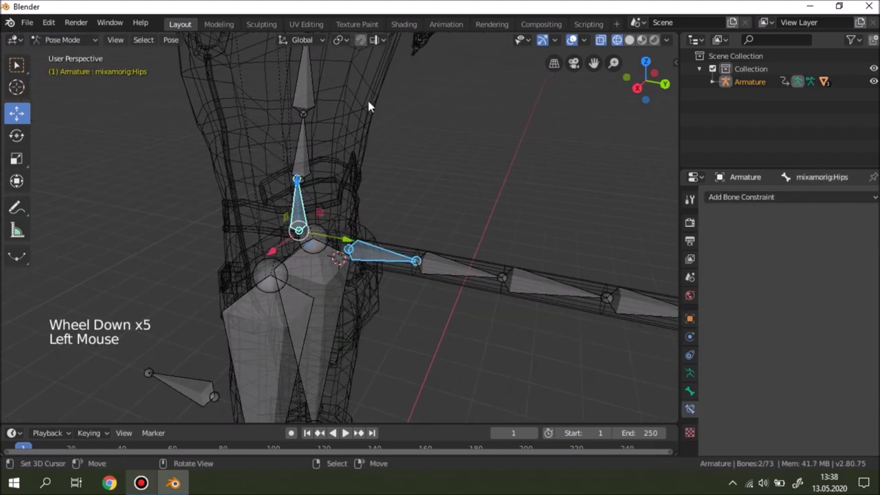
right_click(302, 216)
click(17, 136)
drag(334, 215, 323, 200)
scroll(412, 177, down, 4)
middle_drag(413, 176, 199, 218)
key(ctrl+z)
scroll(428, 239, down, 5)
scroll(308, 222, up, 3)
scroll(155, 121, down, 1)
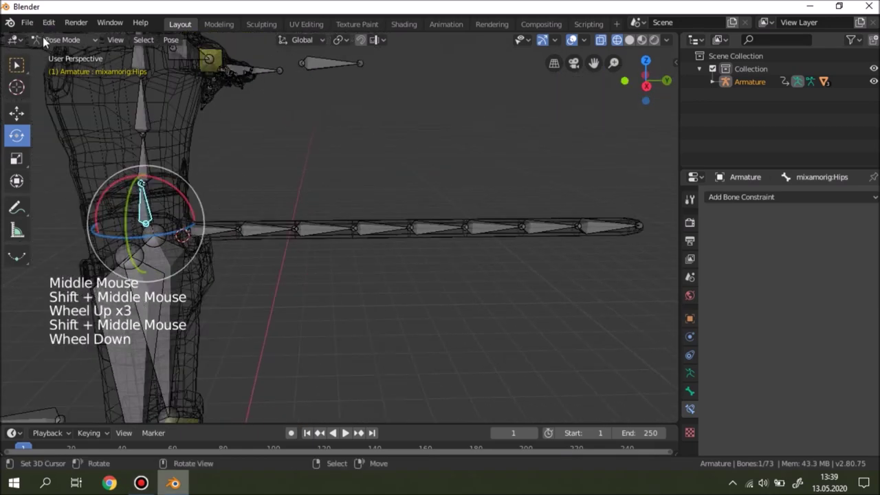
Step: Select the body mesh together with the armature, and display the Hips bone's weights in Weight Paint mode with solid shading
click(42, 38)
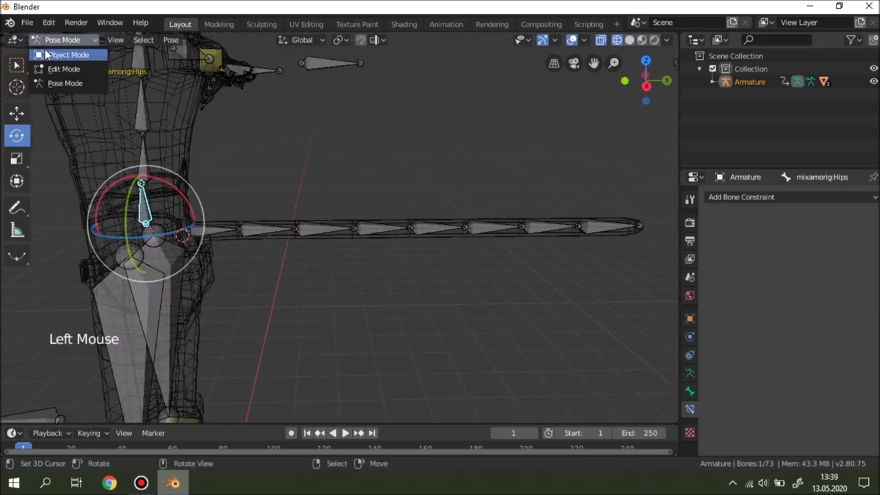
click(62, 54)
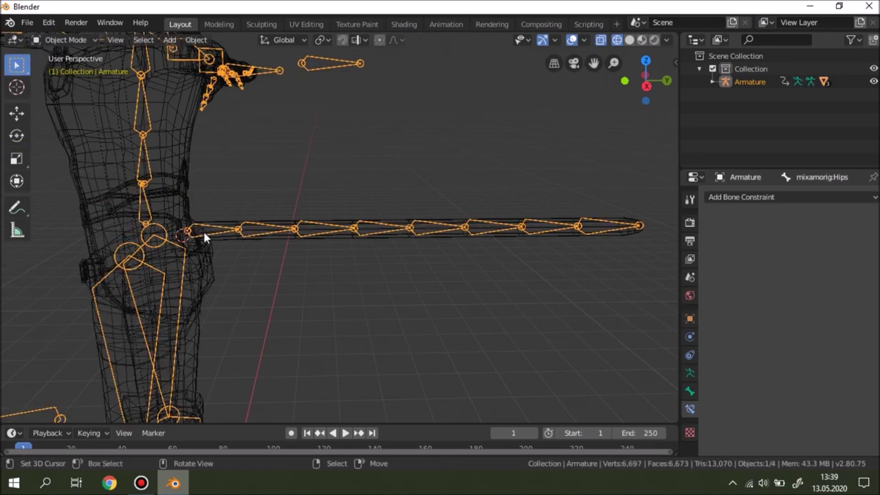
key(shift)
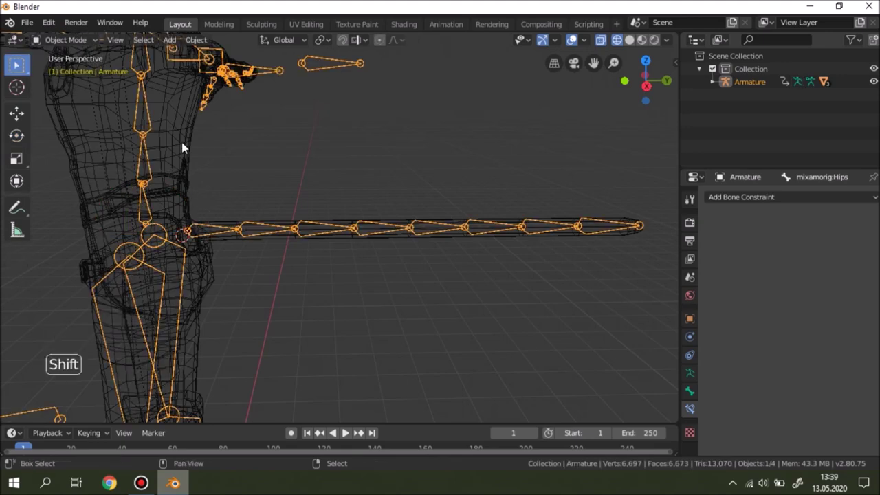
shift+right_click(181, 142)
click(64, 39)
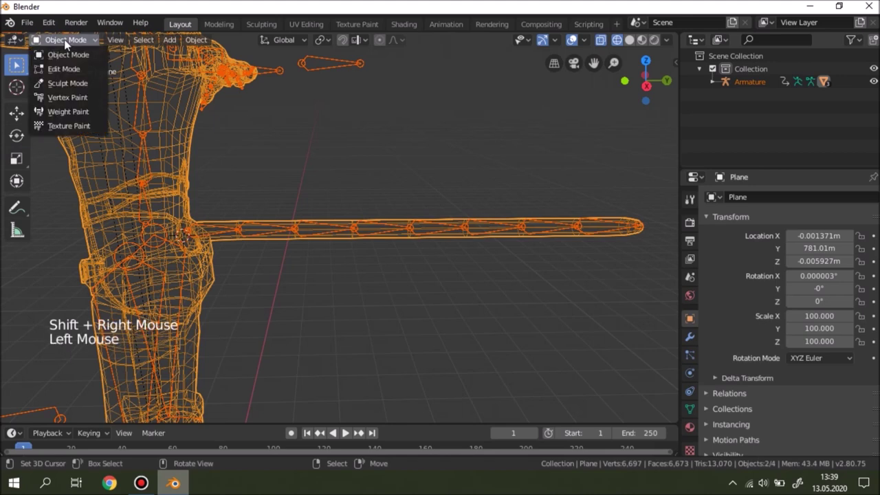
click(66, 111)
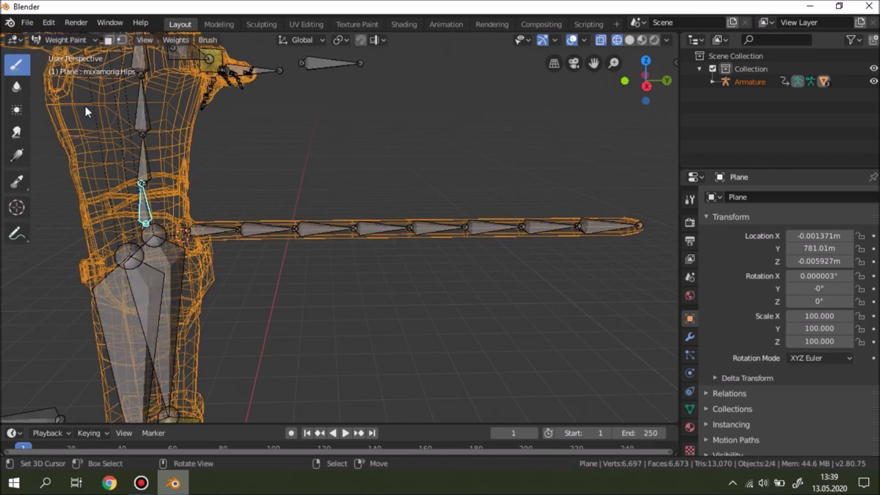
click(632, 40)
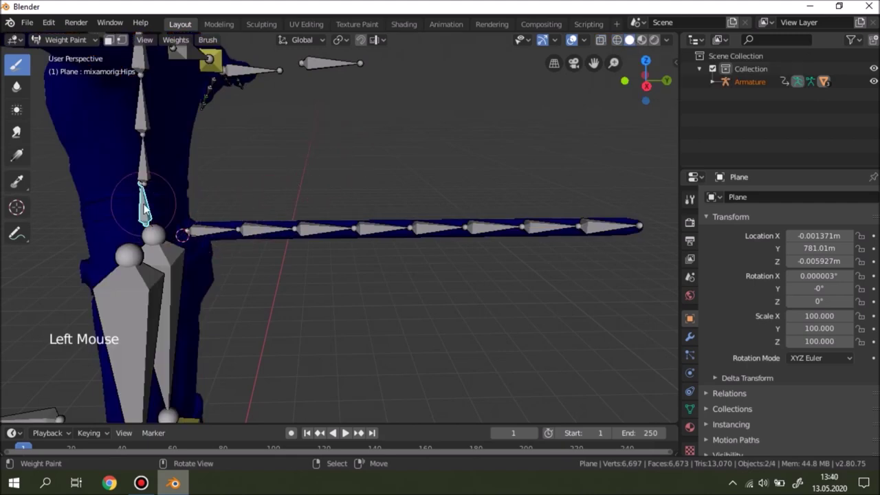
right_click(145, 208)
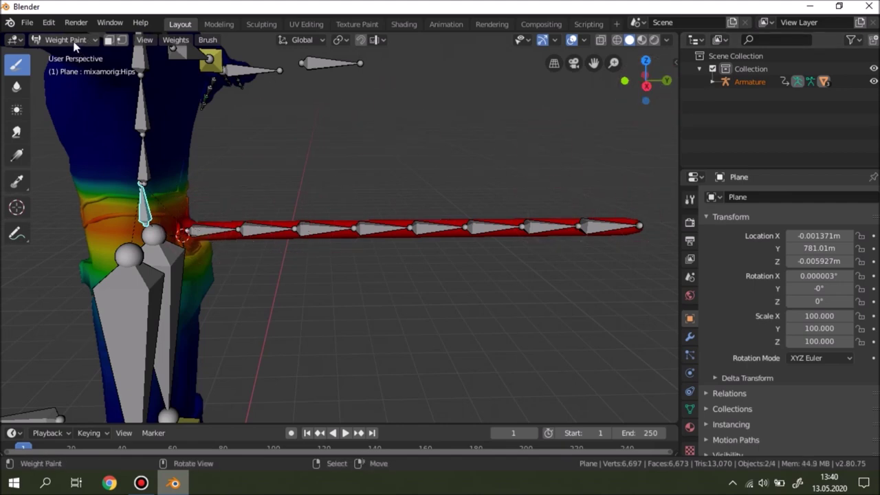
Step: In Edit Mode with face selection, select the mesh face loops along the tail's length from its base to near the tip
click(65, 39)
click(89, 69)
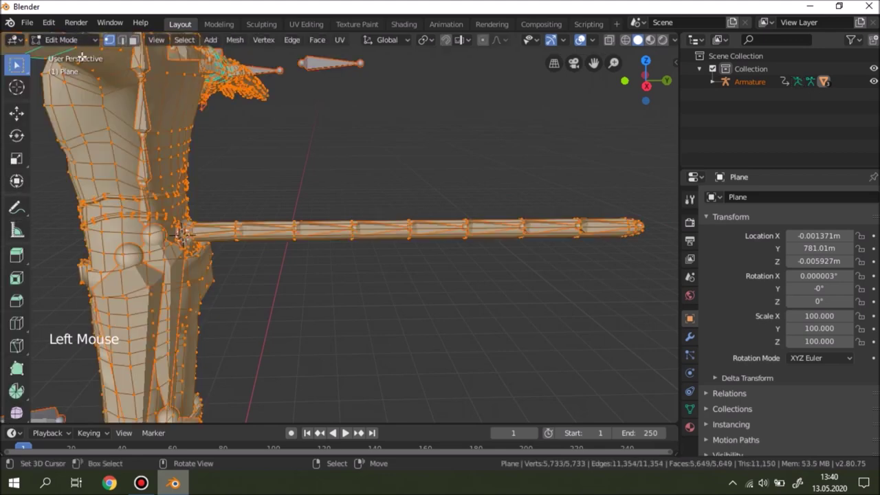
scroll(172, 181, up, 2)
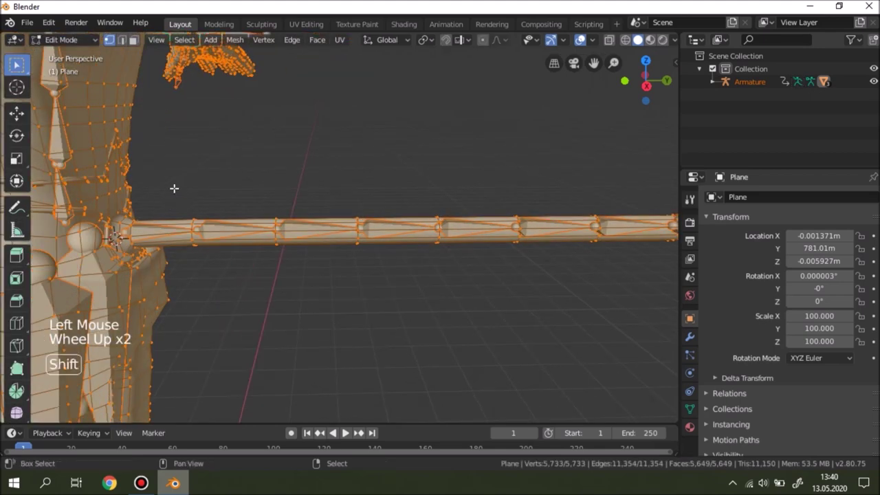
click(134, 41)
shift+middle_drag(155, 116, 154, 138)
alt+right_click(197, 219)
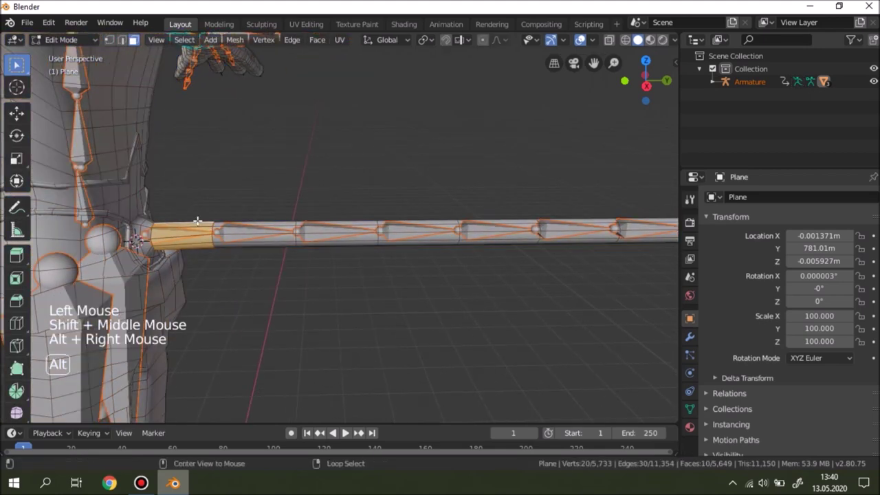
alt+shift+right_click(261, 231)
alt+shift+right_click(366, 230)
alt+shift+right_click(420, 224)
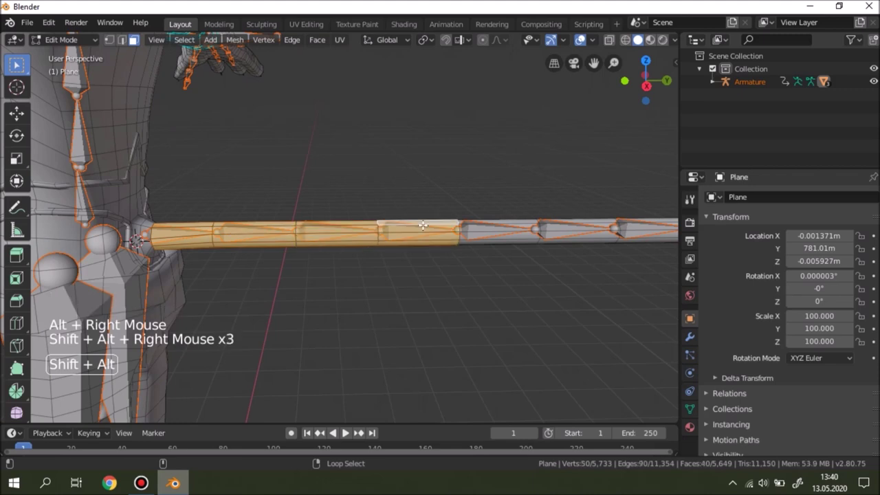
alt+shift+right_click(494, 228)
alt+shift+right_click(557, 225)
shift+middle_drag(557, 225, 354, 225)
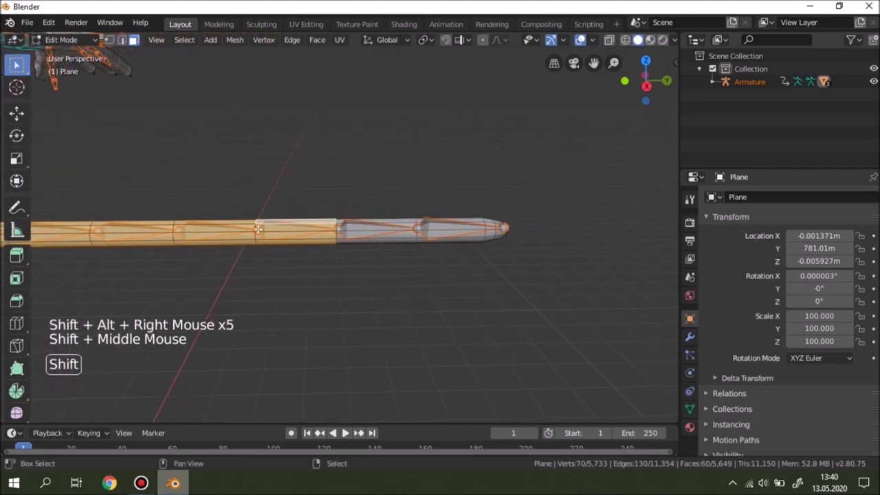
alt+shift+right_click(386, 229)
alt+shift+right_click(447, 226)
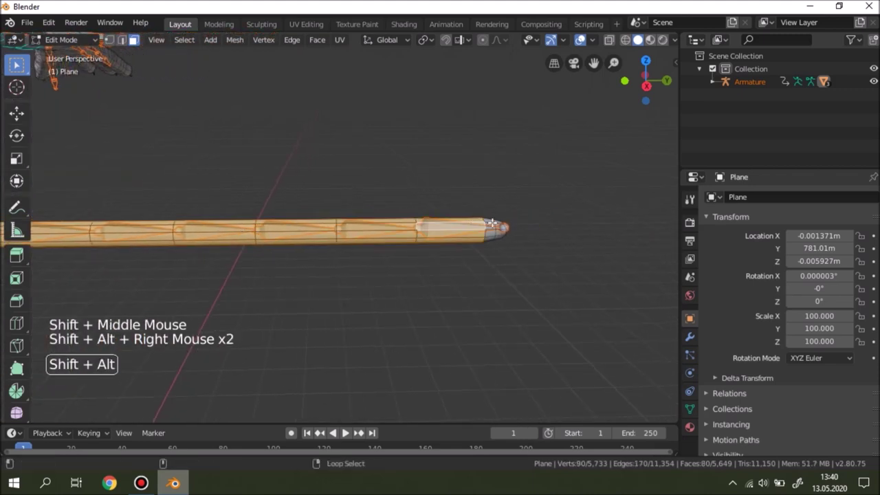
alt+shift+right_click(488, 224)
Step: Add the faces of the tail's rounded tip to the selection
middle_drag(488, 224, 456, 255)
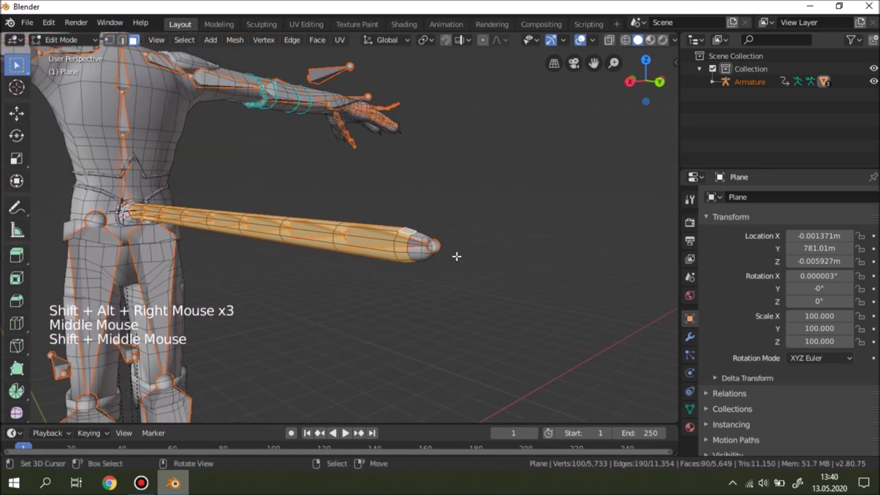
scroll(534, 240, up, 3)
alt+shift+right_click(513, 248)
middle_drag(513, 248, 73, 255)
shift+right_click(149, 264)
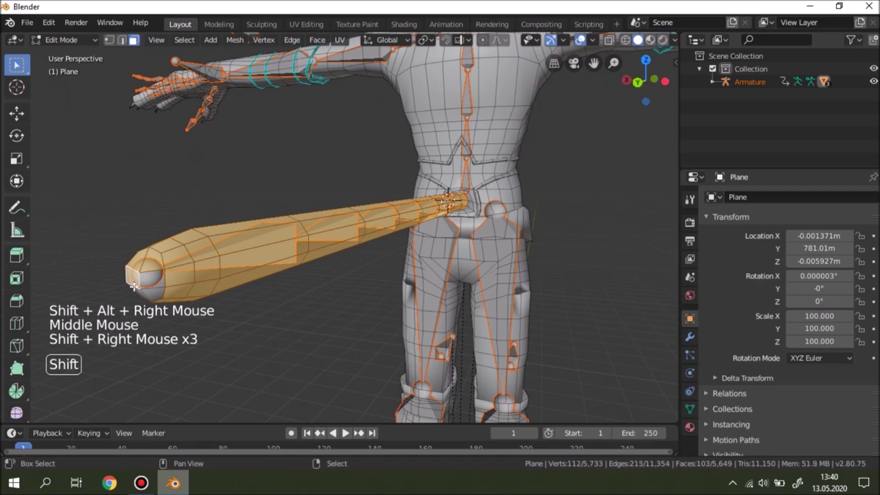
shift+right_click(151, 294)
Step: Add the ring of faces at the tail's base to the selection and return to Weight Paint mode
scroll(345, 259, down, 5)
middle_drag(346, 259, 281, 139)
scroll(241, 245, down, 4)
scroll(296, 253, up, 2)
scroll(328, 235, up, 8)
alt+shift+right_click(276, 159)
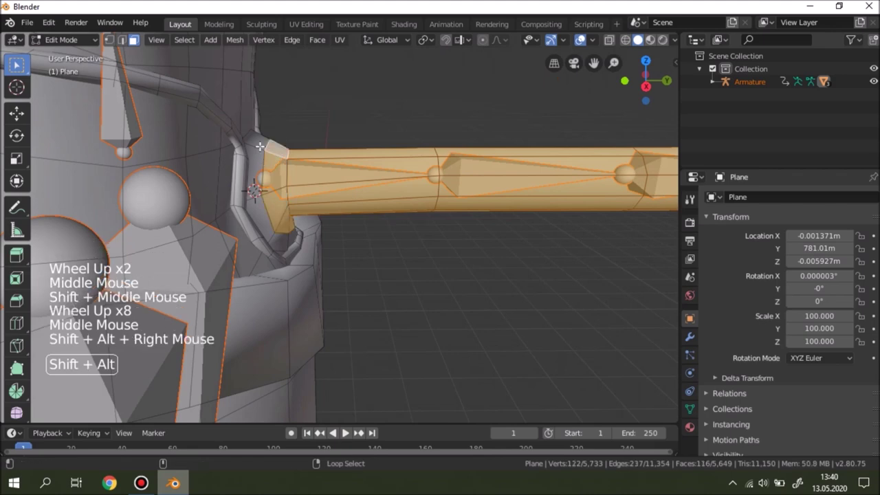
scroll(257, 145, down, 6)
shift+middle_drag(378, 194, 323, 209)
middle_drag(323, 209, 434, 223)
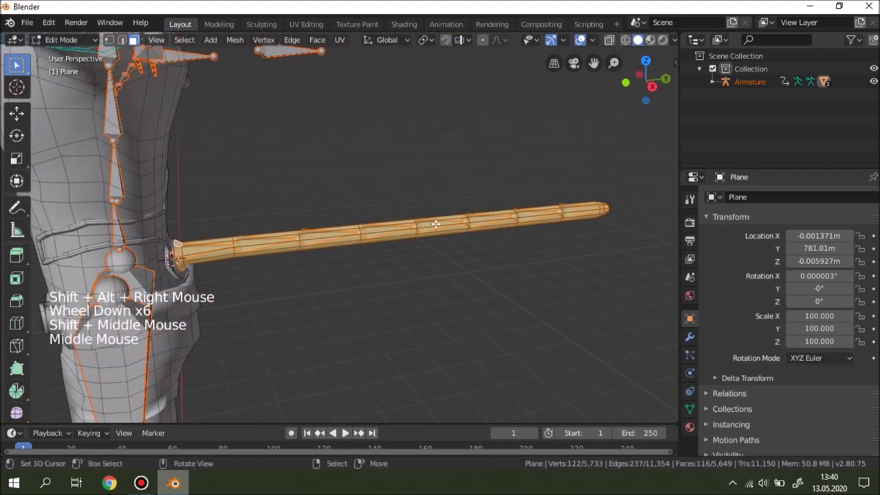
click(70, 41)
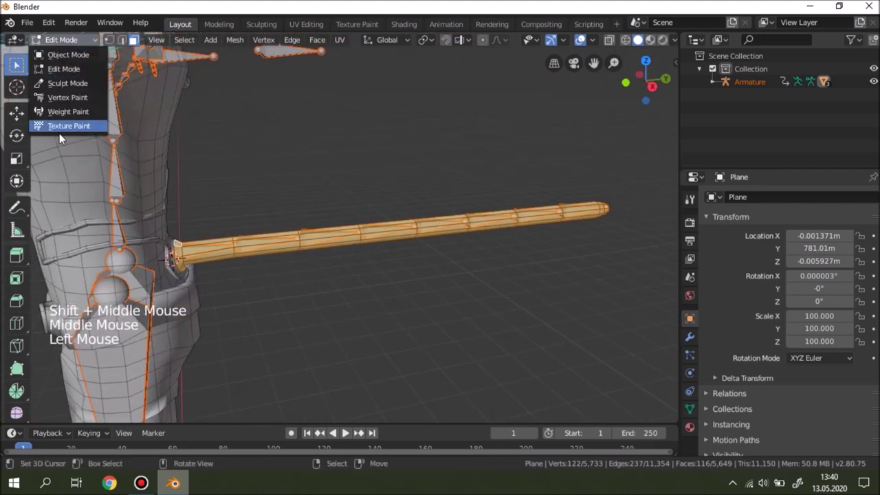
shift+middle_drag(290, 175, 151, 17)
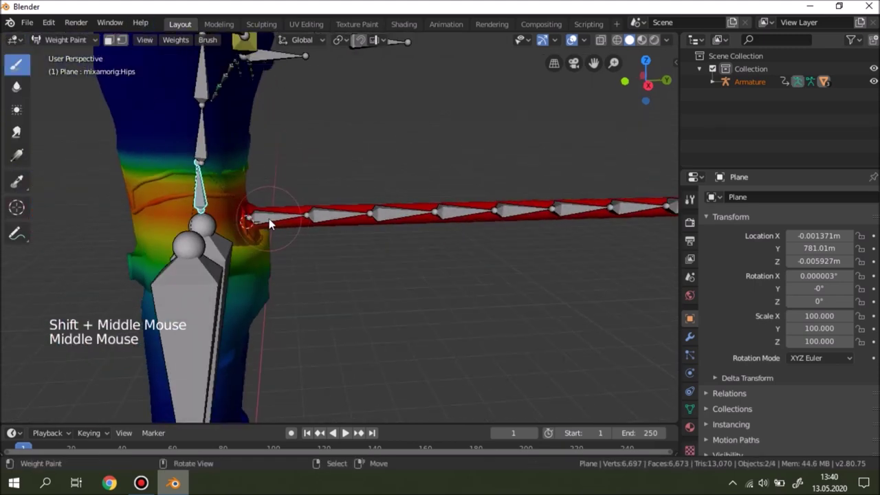
Step: Examine the weights of the first three tail bones and of the Hips bone
right_click(269, 219)
shift+middle_drag(338, 226, 237, 182)
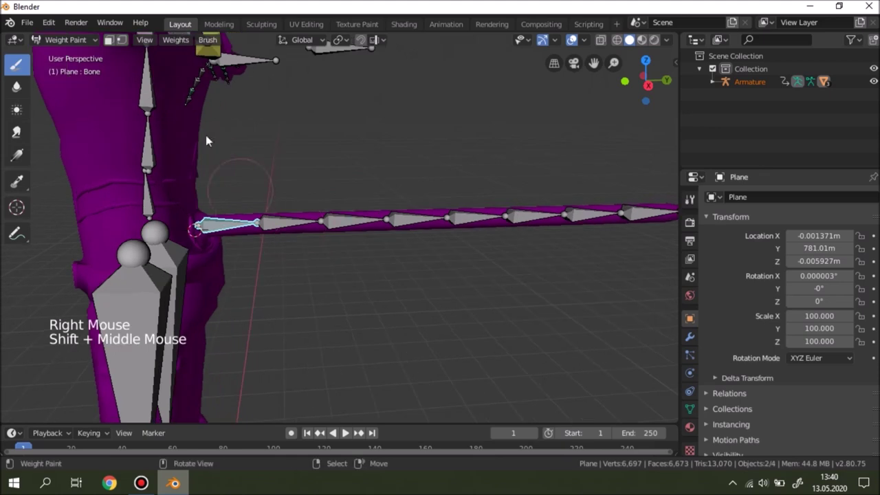
right_click(302, 227)
shift+middle_drag(302, 229, 199, 235)
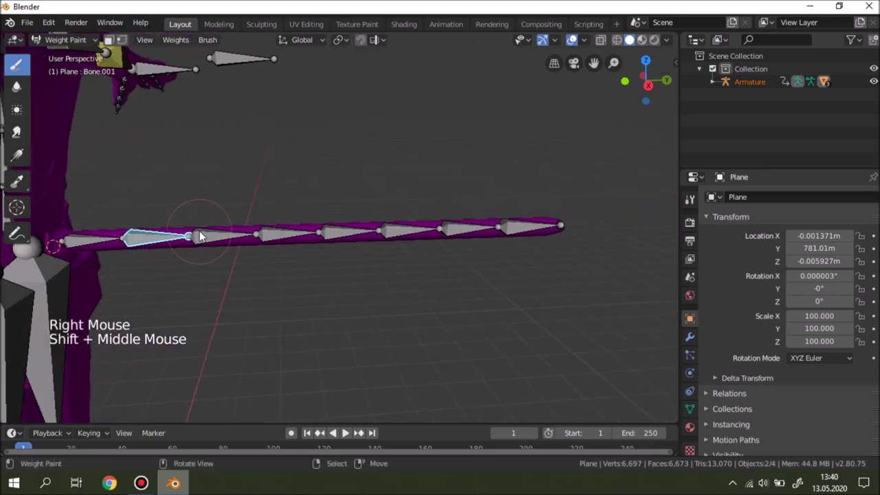
right_click(222, 237)
shift+middle_drag(276, 245, 368, 249)
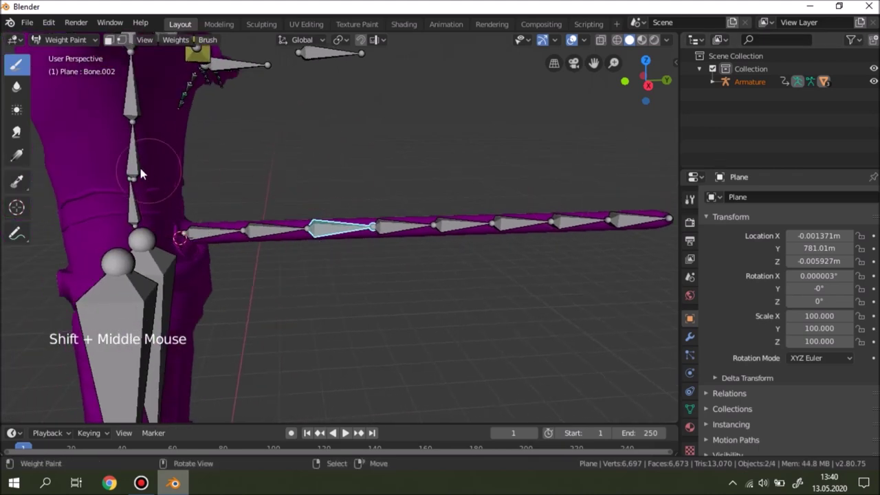
right_click(131, 214)
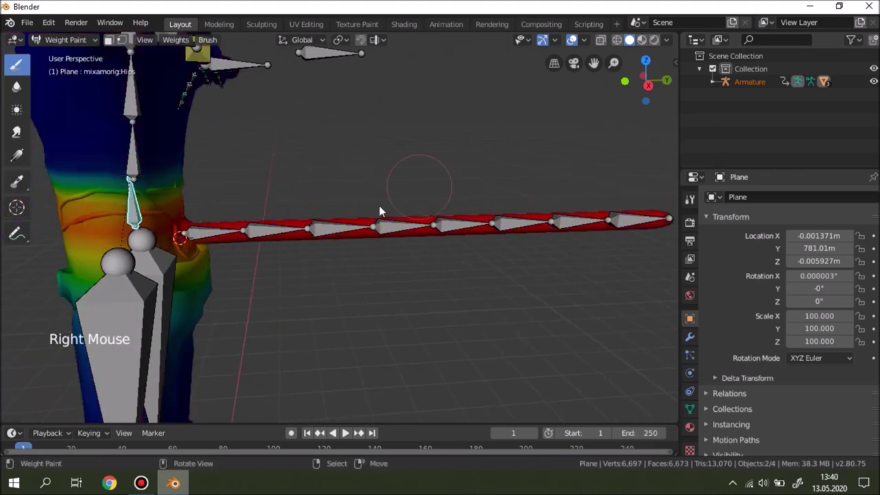
Step: Enable face selection masking and choose the Subtract brush with strength 1.000
scroll(413, 203, down, 2)
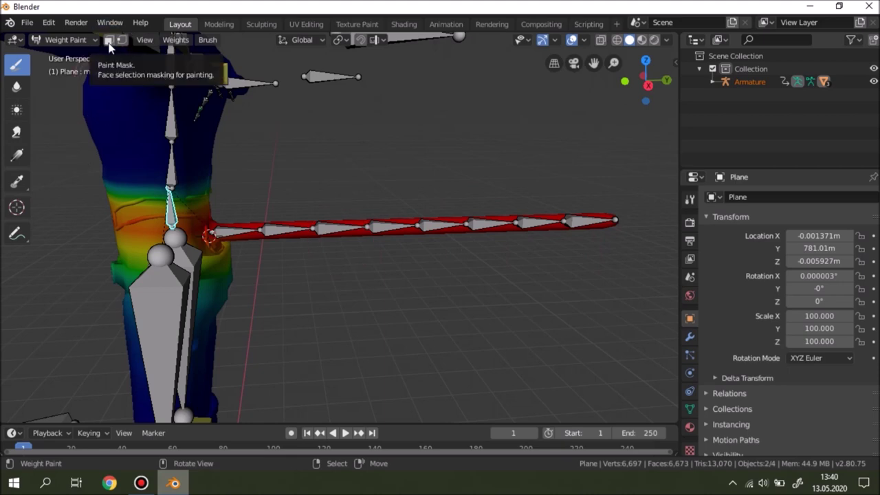
click(108, 40)
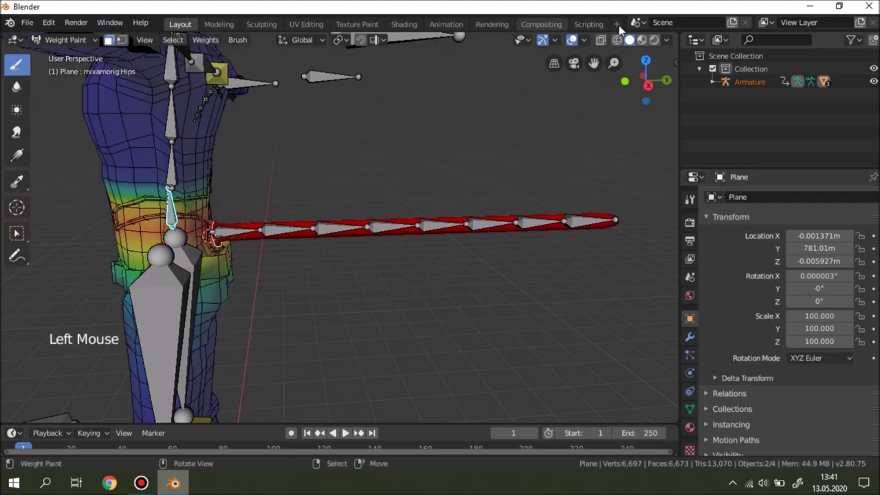
key(n)
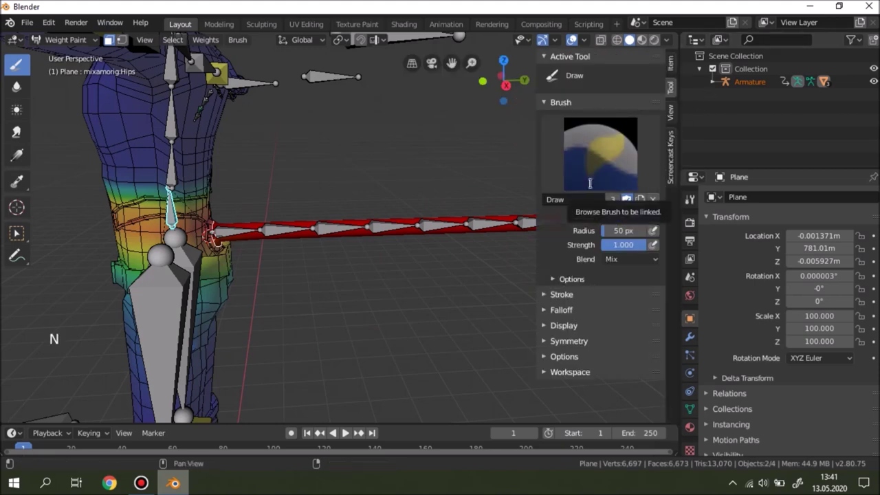
click(593, 184)
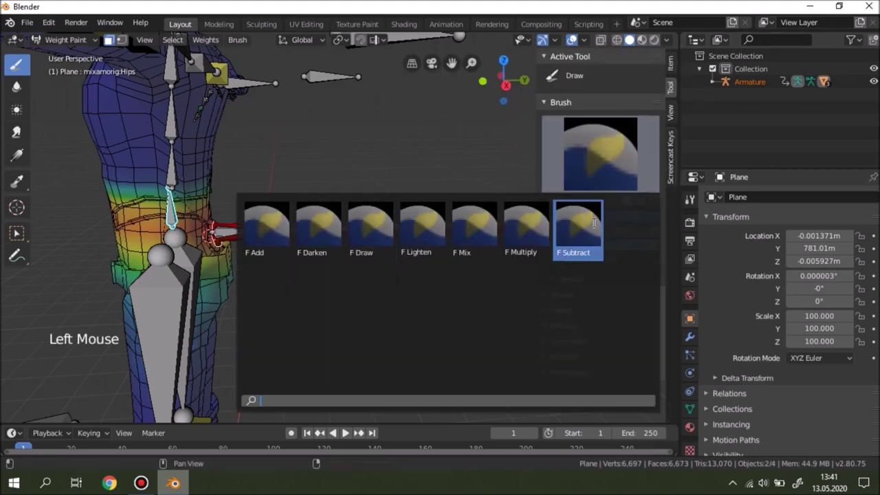
click(593, 222)
shift+middle_drag(481, 220, 457, 237)
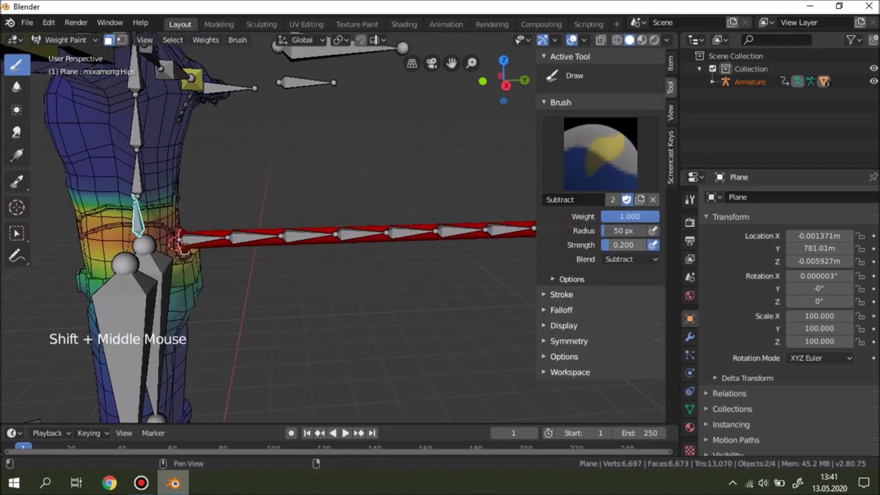
drag(602, 245, 636, 245)
Step: Erase the Hips bone's weight from the whole tail, painting it from both sides and from below
shift+middle_drag(421, 238, 345, 266)
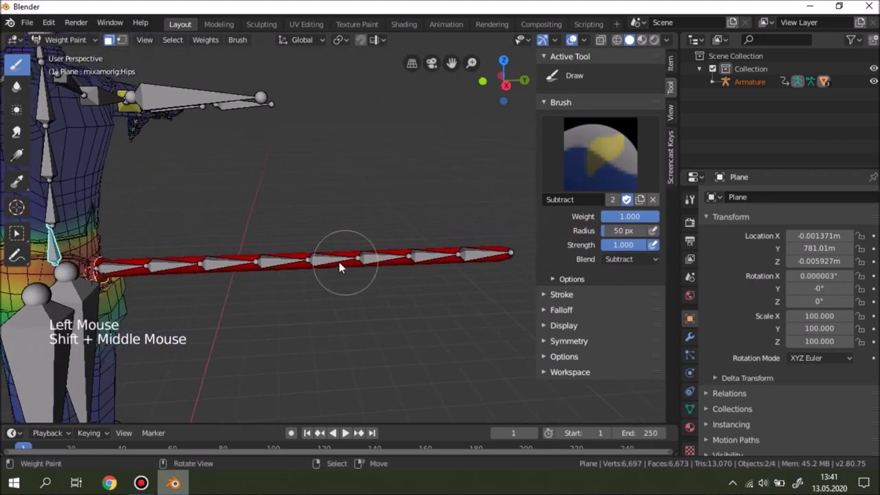
drag(511, 254, 103, 272)
mouse_move(512, 257)
middle_down()
mouse_move(95, 253)
mouse_move(114, 267)
middle_up()
scroll(114, 267, down, 1)
mouse_move(185, 254)
mouse_down()
mouse_move(471, 246)
mouse_move(505, 234)
mouse_up()
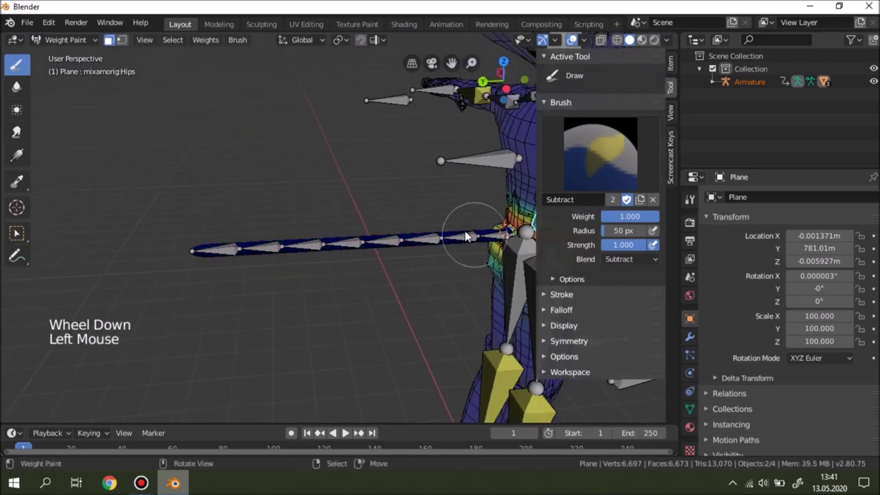
scroll(465, 231, down, 1)
middle_drag(464, 230, 450, 159)
click(496, 270)
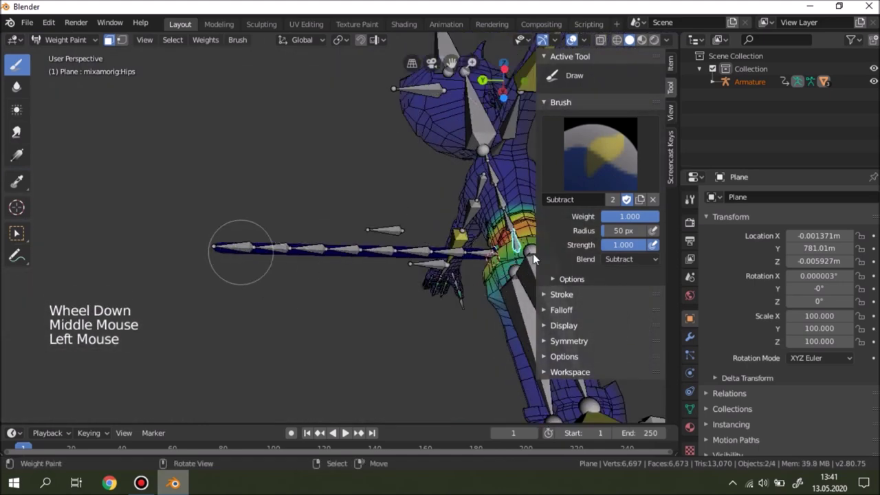
middle_drag(373, 234, 525, 231)
drag(524, 231, 204, 231)
middle_drag(204, 232, 444, 200)
scroll(419, 269, up, 2)
click(381, 252)
mouse_move(382, 251)
middle_down()
mouse_move(270, 262)
mouse_move(152, 243)
middle_up()
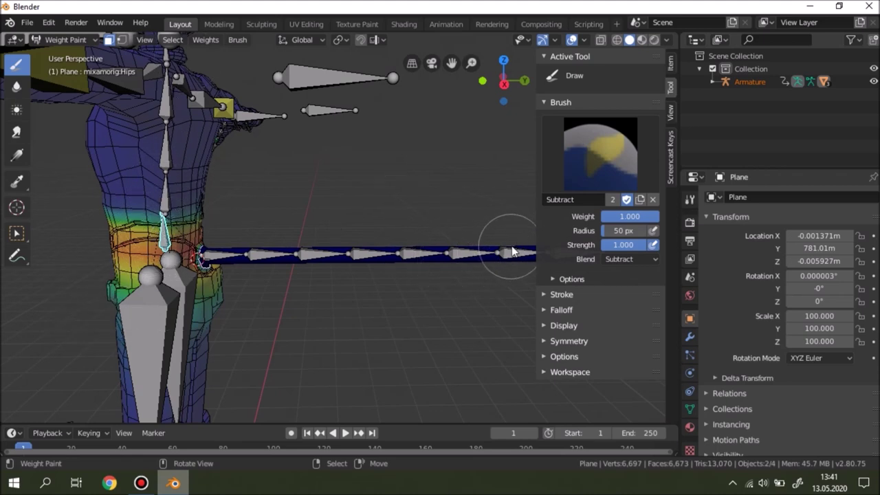
Step: Turn off face selection masking and examine the weights of the Spine and Hips bones
click(108, 40)
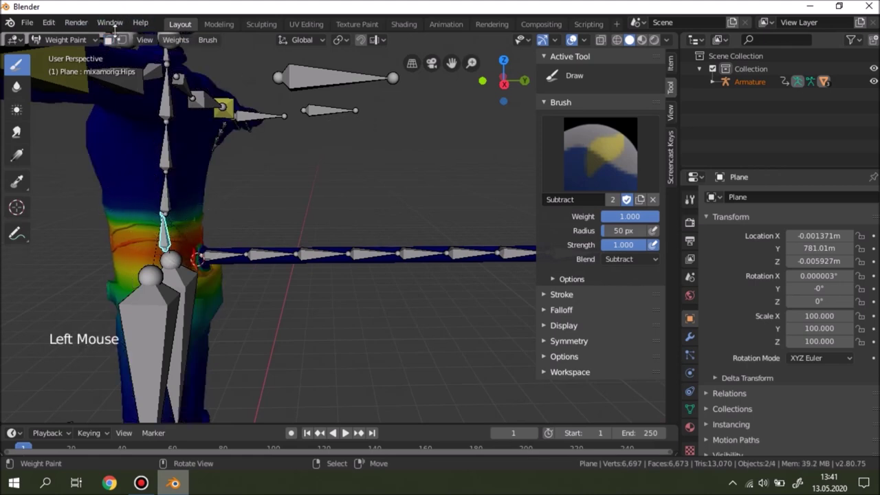
click(108, 40)
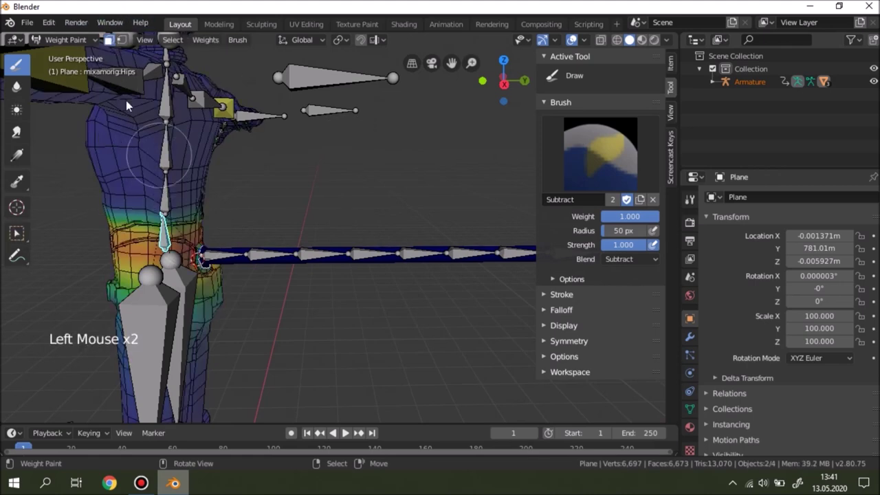
click(109, 39)
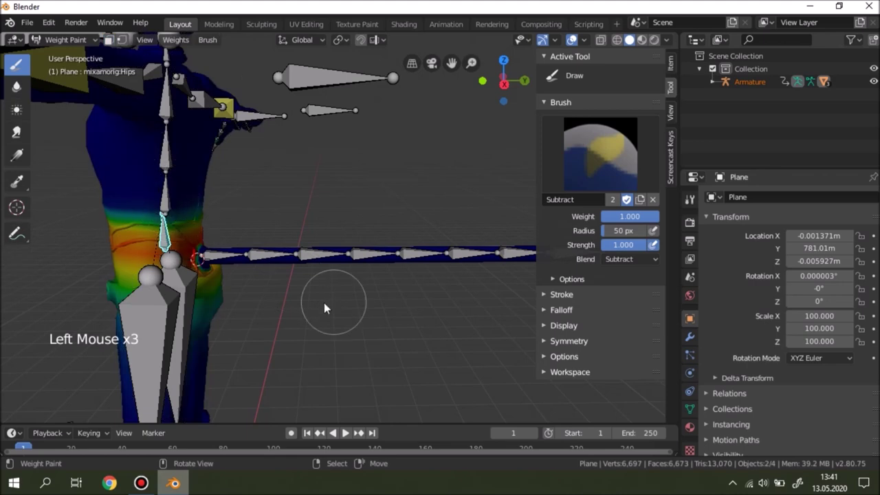
right_click(165, 204)
middle_drag(197, 217, 227, 247)
mouse_move(227, 248)
middle_down()
mouse_move(270, 216)
mouse_move(179, 217)
middle_up()
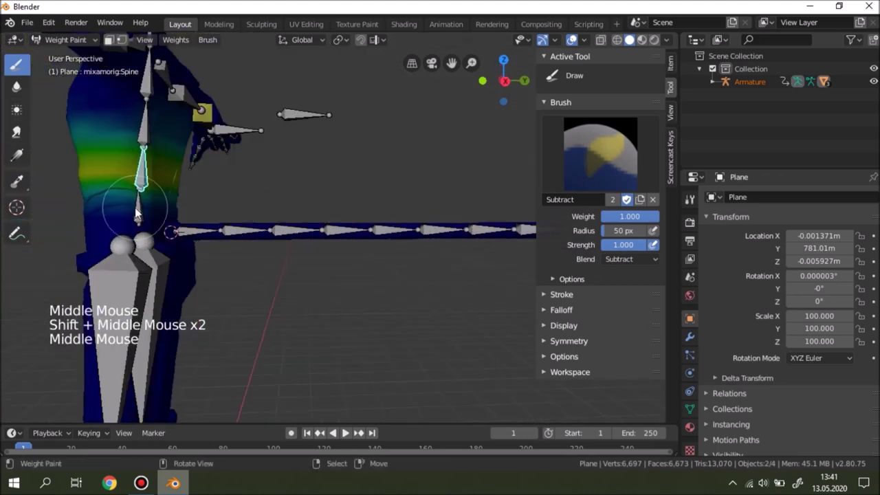
right_click(167, 231)
Step: Select the tail's last bone, enable face selection masking, and choose the Draw brush
shift+middle_drag(175, 237, 60, 62)
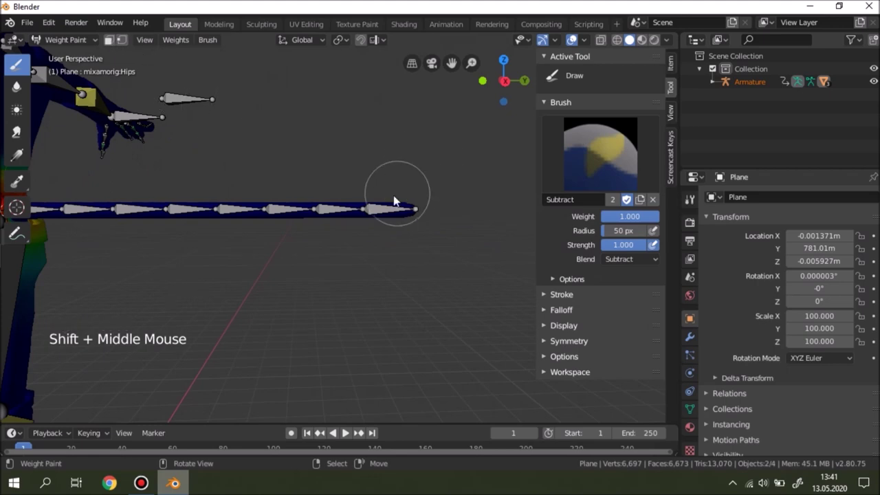
right_click(379, 210)
scroll(334, 208, up, 5)
shift+middle_drag(373, 204, 240, 171)
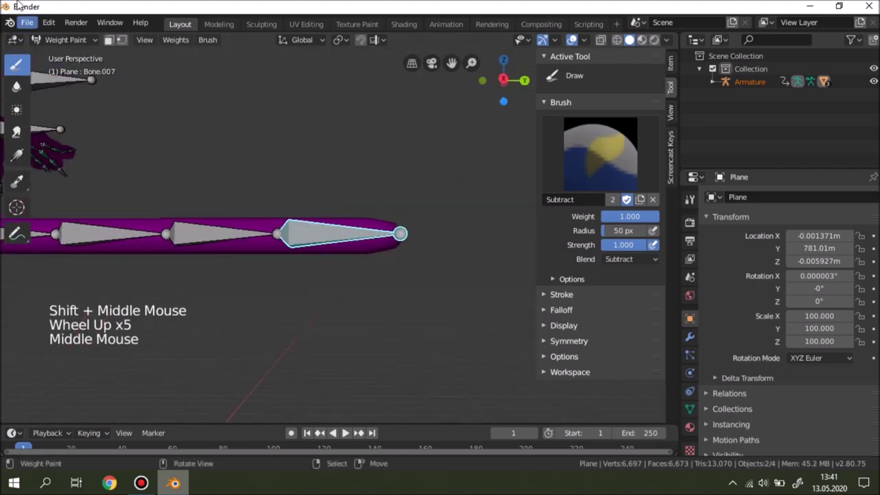
click(107, 40)
middle_drag(133, 65, 409, 184)
click(633, 138)
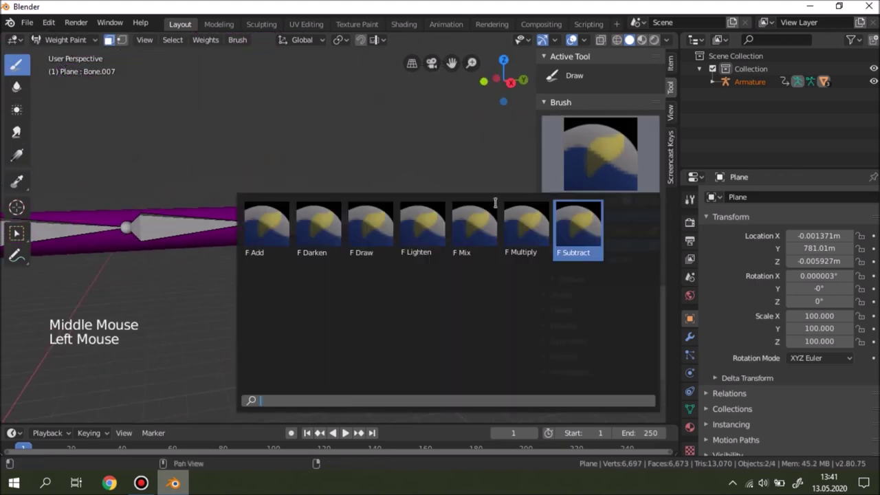
click(380, 233)
mouse_move(379, 230)
middle_down()
mouse_move(339, 219)
mouse_move(420, 249)
middle_up()
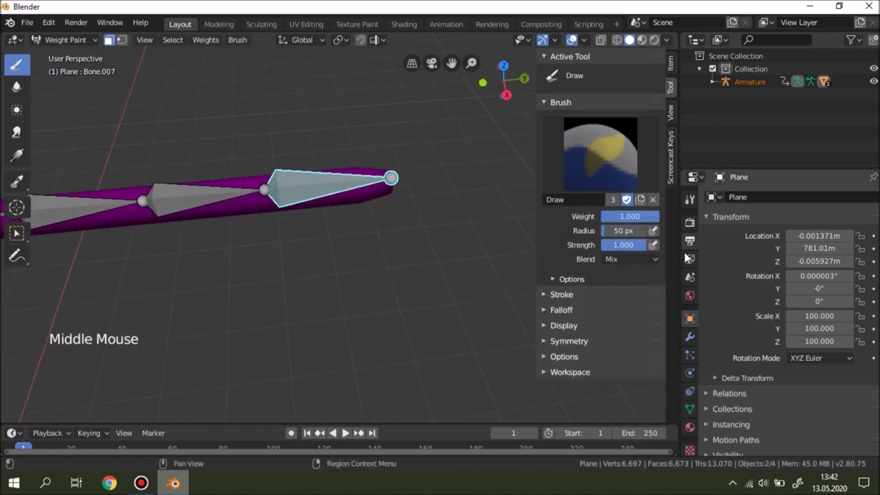
Step: Paint weight 1.000 around the tail's tip for the last tail bone with the 50 px Draw brush
middle_drag(232, 215, 237, 209)
click(286, 165)
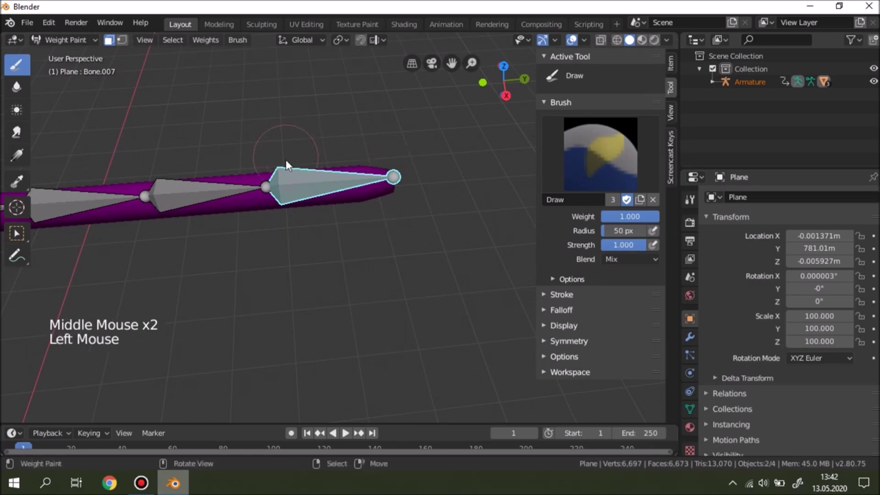
mouse_move(285, 211)
mouse_down()
mouse_move(287, 137)
mouse_move(278, 205)
mouse_move(307, 151)
mouse_up()
mouse_move(402, 153)
mouse_down()
mouse_move(355, 224)
mouse_move(393, 184)
mouse_up()
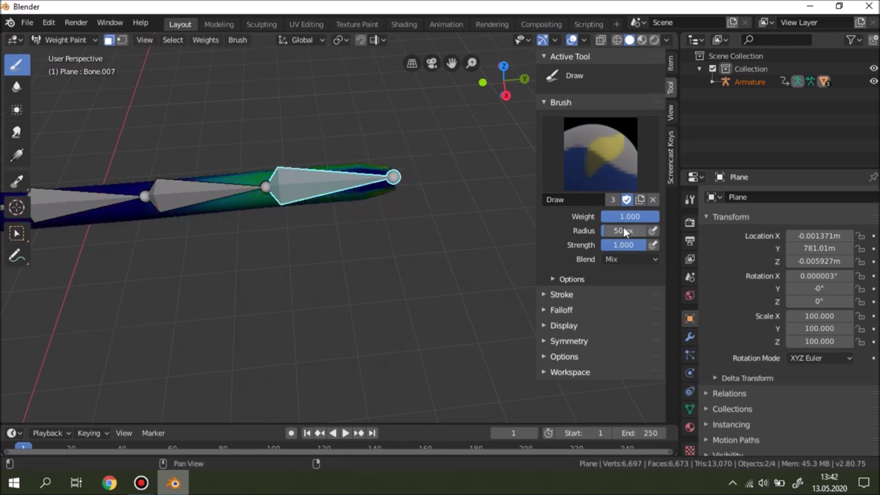
Step: Set the brush radius to 100 px and paint the last bone's weight onto the tail end from several sides
click(621, 229)
text(100)
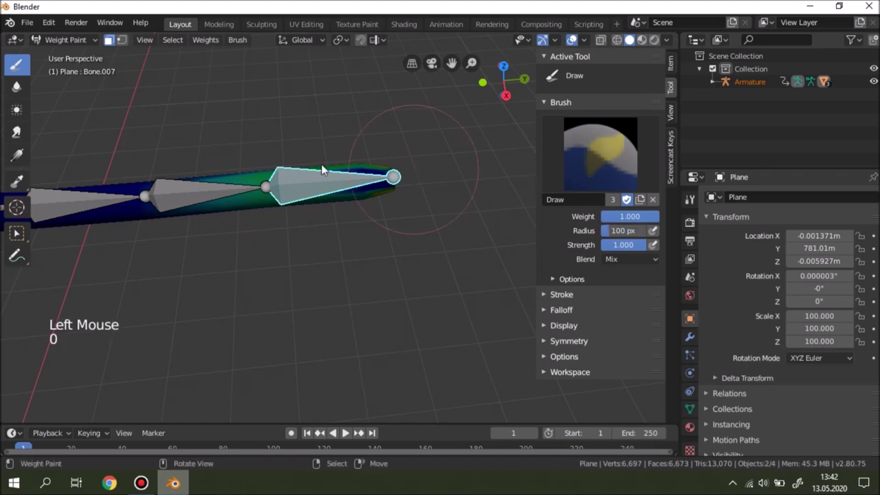
click(324, 186)
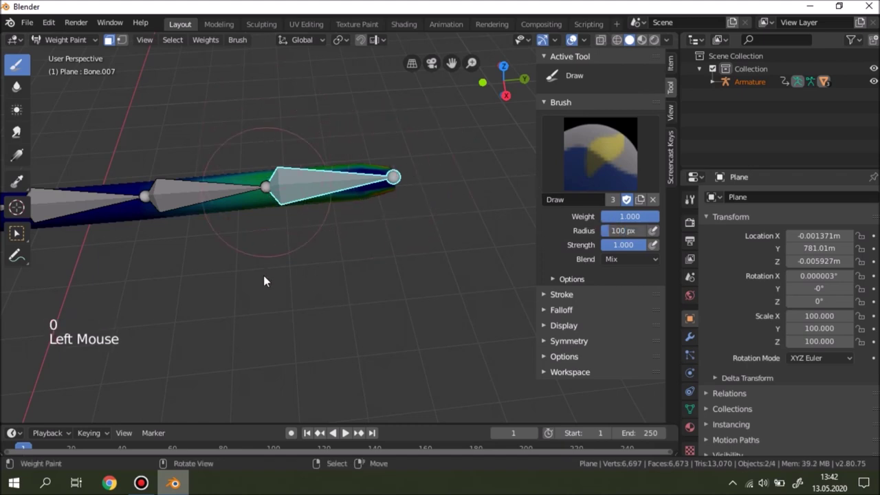
middle_drag(261, 222, 291, 159)
click(289, 147)
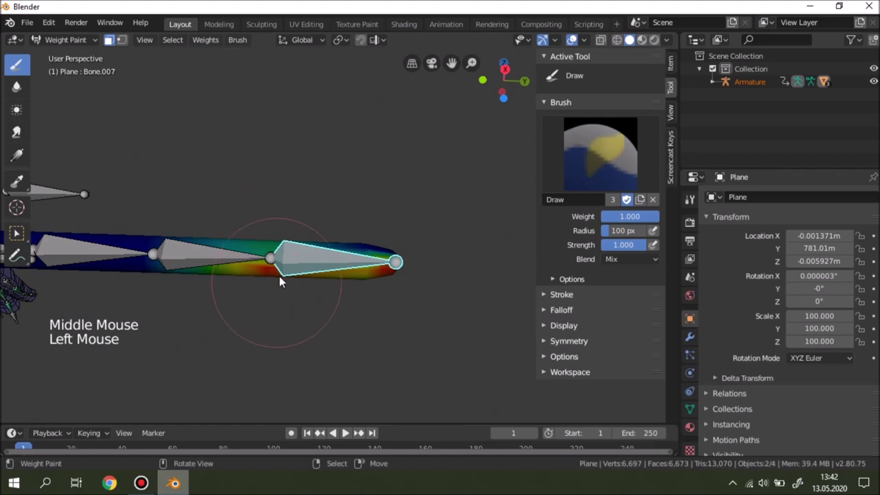
middle_drag(279, 275, 286, 175)
click(334, 306)
middle_drag(334, 306, 374, 184)
Step: Turn off face selection masking, select the second-to-last tail bone, and enable the masking again
middle_drag(422, 213, 329, 263)
scroll(397, 252, up, 2)
shift+middle_drag(397, 251, 343, 235)
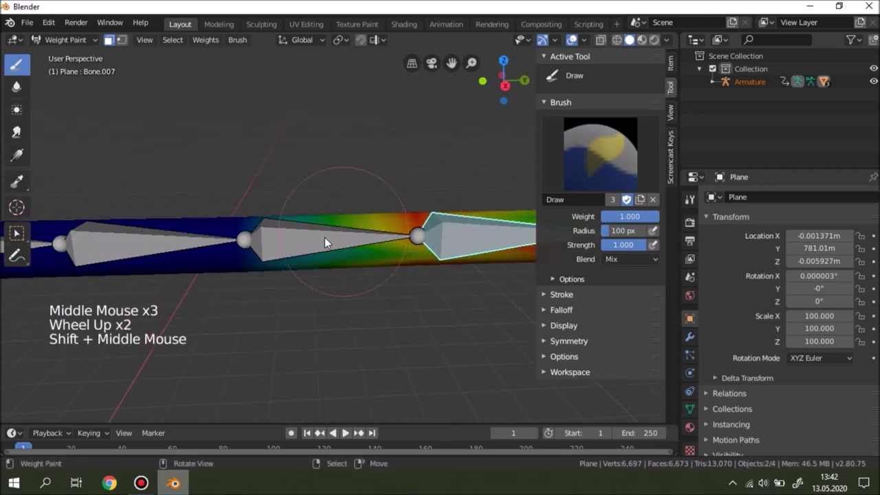
click(109, 40)
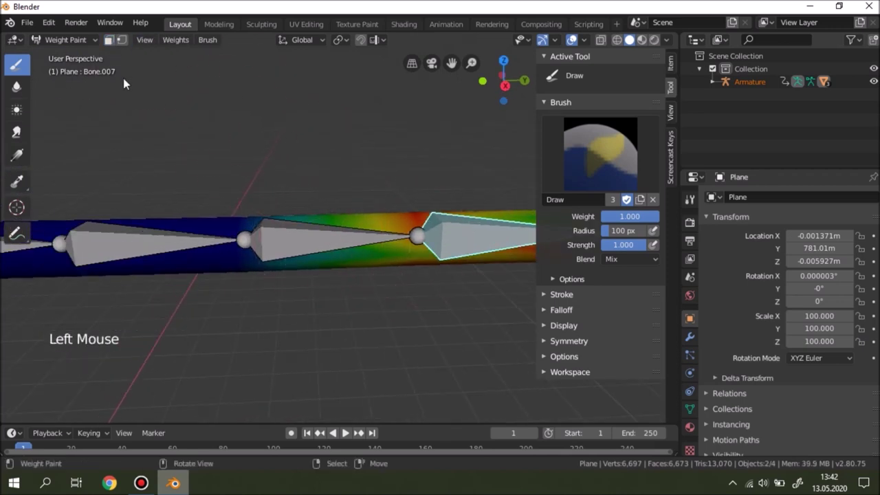
right_click(261, 227)
click(110, 39)
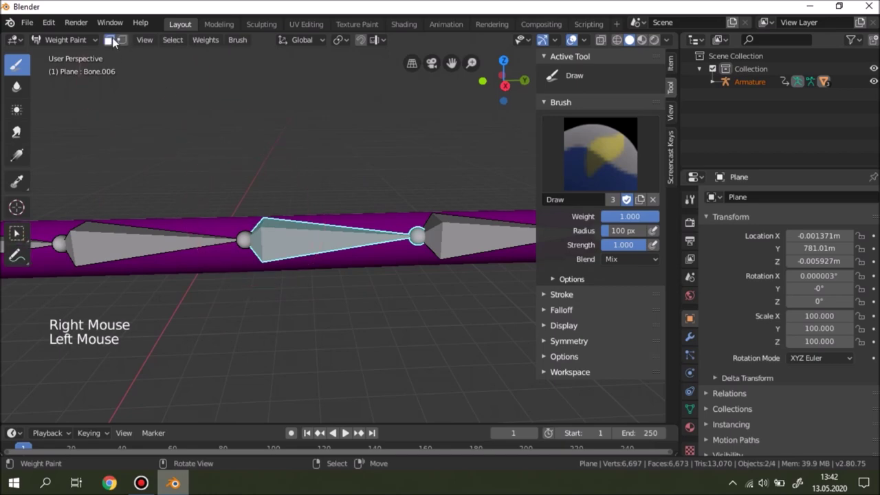
Step: Paint the weights of the remaining tail bones onto their sections of the tail and return to Object Mode
middle_drag(310, 218, 328, 233)
right_click(366, 169)
right_click(426, 241)
click(110, 42)
middle_drag(275, 227, 435, 261)
scroll(344, 275, down, 5)
right_click(380, 309)
click(312, 229)
scroll(328, 261, down, 3)
scroll(436, 261, up, 2)
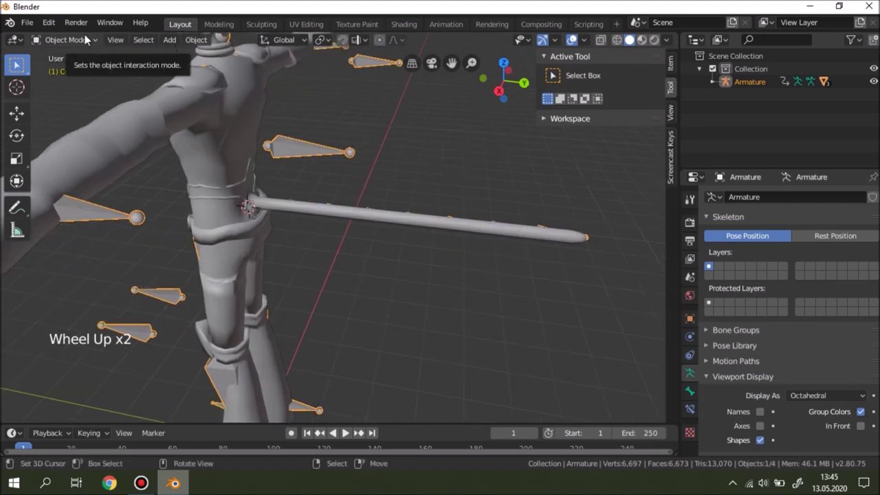
Step: Select the armature together with the character mesh and switch to Weight Paint mode
click(87, 39)
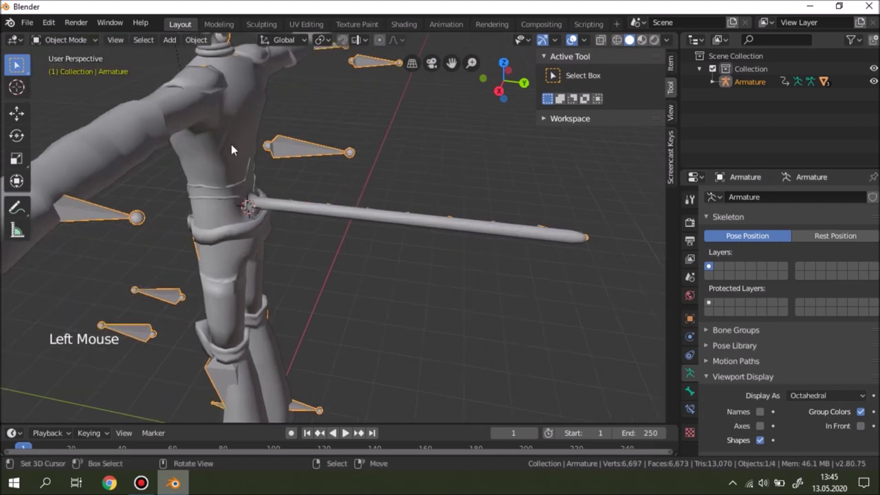
right_click(271, 205)
right_click(271, 205)
shift+right_click(221, 161)
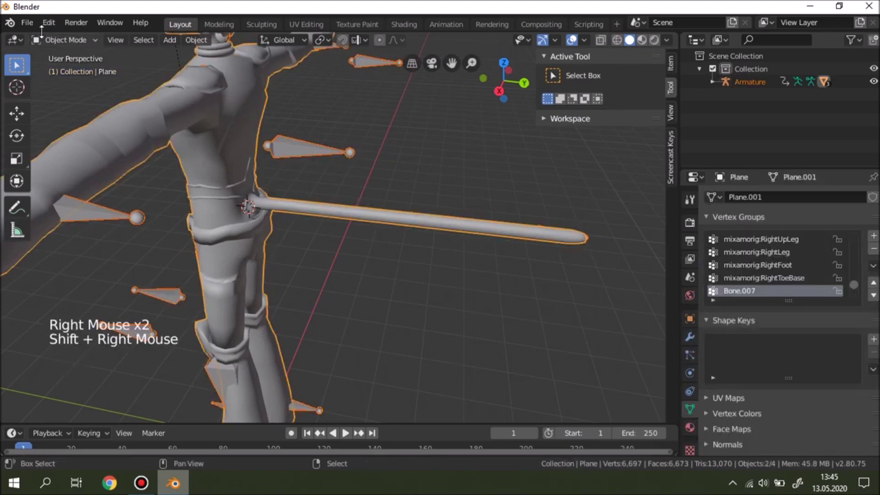
drag(65, 39, 66, 116)
mouse_move(509, 206)
shift+middle_down()
mouse_move(478, 287)
mouse_move(493, 263)
shift+middle_up()
scroll(380, 269, up, 2)
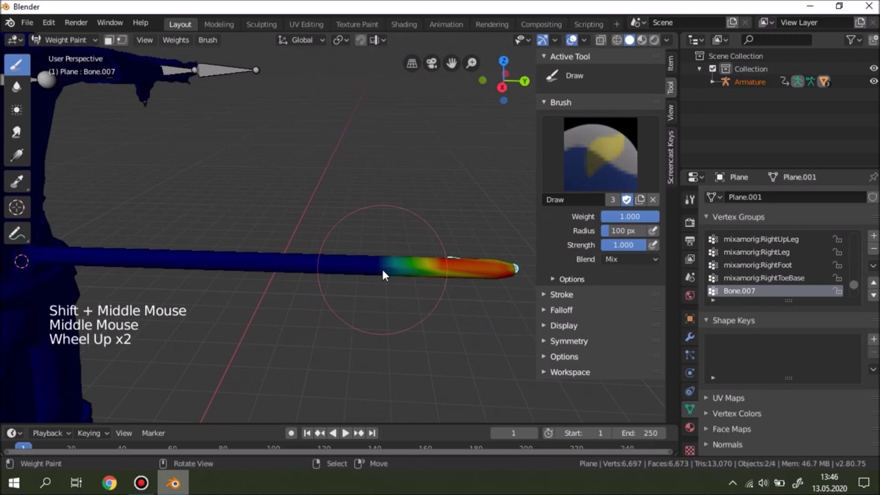
Step: Examine the painted weights of each tail bone from the tip to the hips
right_click(388, 267)
shift+middle_drag(361, 275, 372, 239)
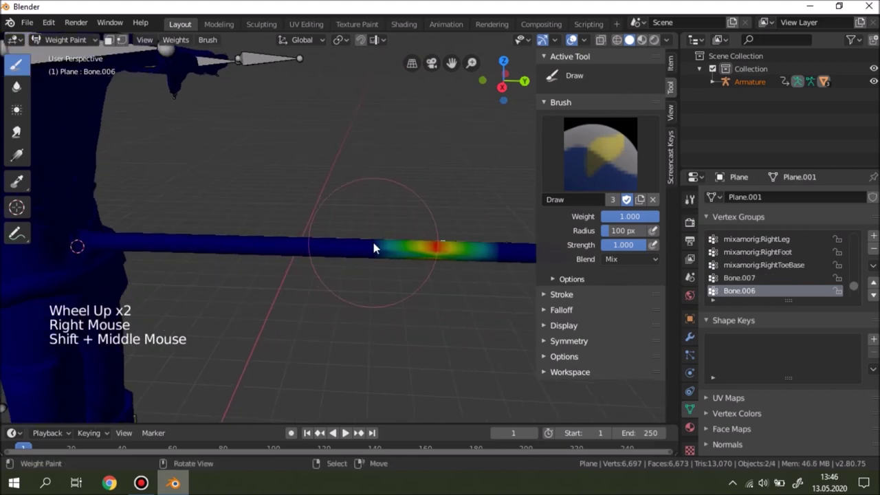
right_click(323, 248)
right_click(264, 242)
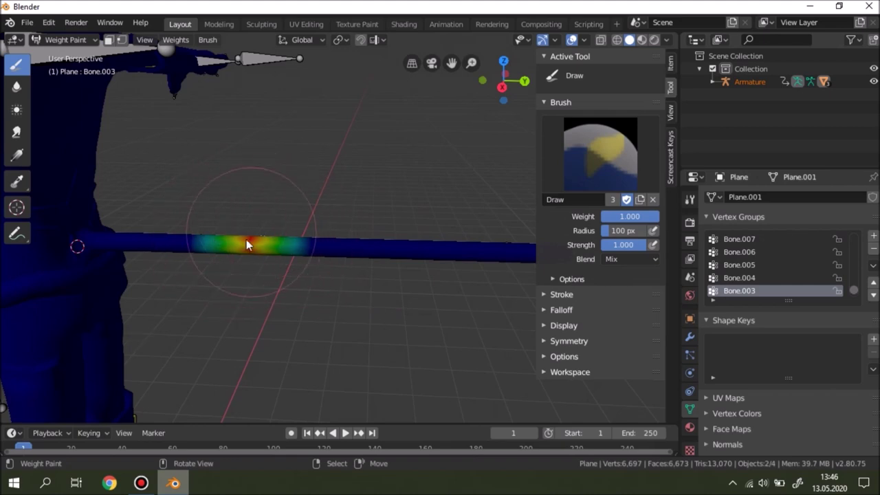
shift+middle_drag(226, 257, 265, 233)
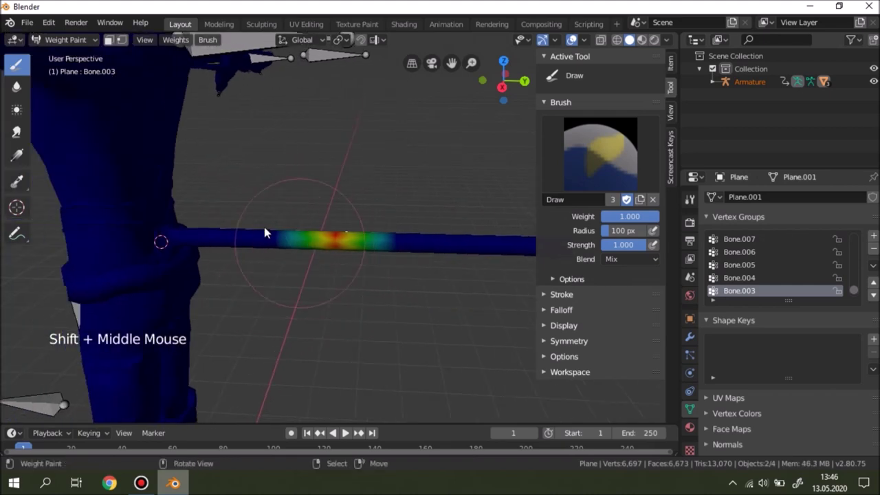
right_click(202, 239)
right_click(172, 238)
Step: Return to Object Mode, select only the armature, and switch it to Pose Mode
click(62, 39)
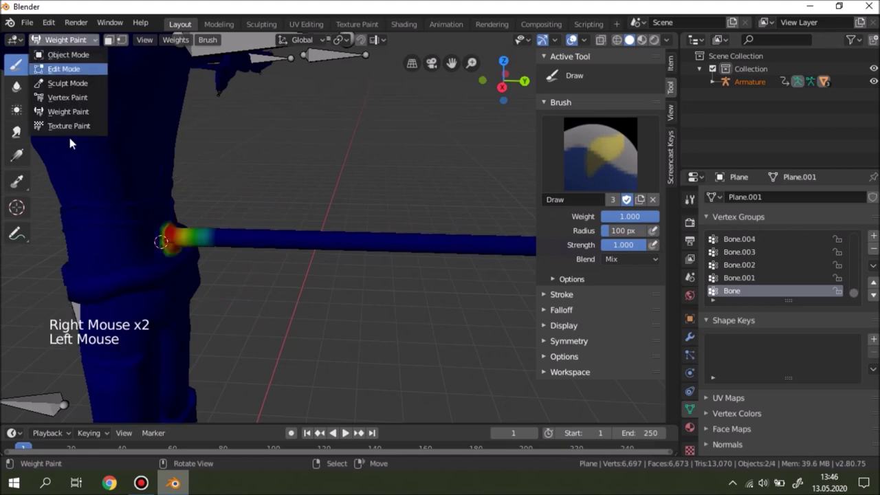
click(64, 55)
scroll(623, 103, down, 2)
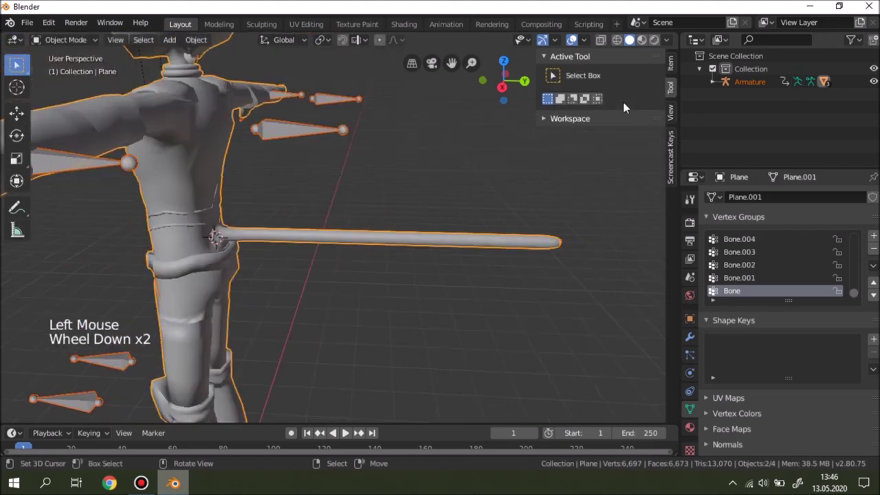
click(671, 115)
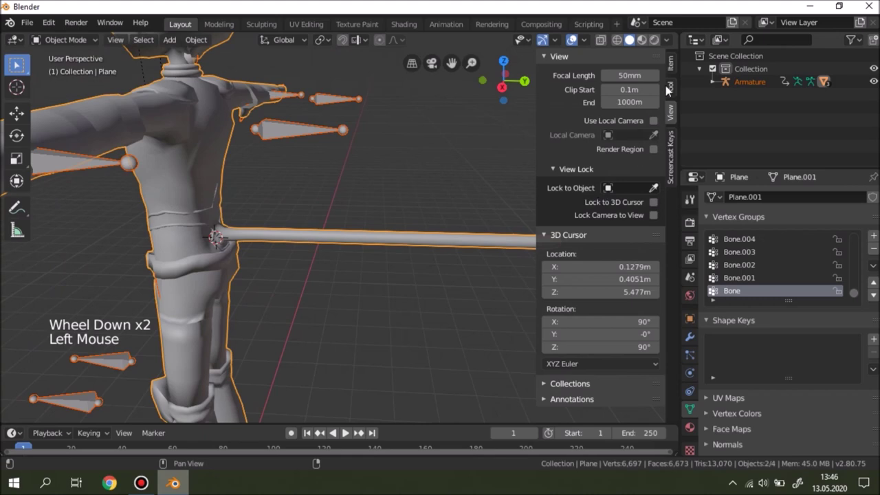
click(670, 63)
click(66, 40)
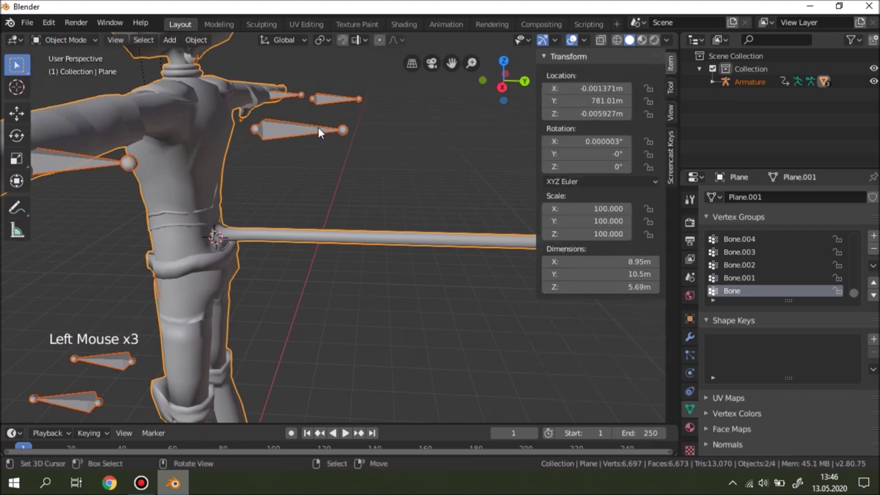
right_click(318, 132)
click(65, 40)
click(66, 86)
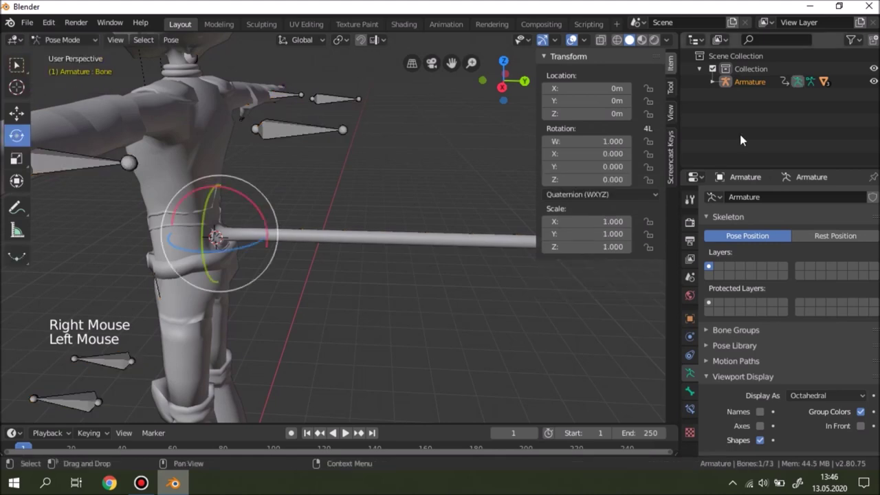
Step: Enable Auto IK in the armature's pose options
click(670, 111)
click(667, 95)
click(547, 137)
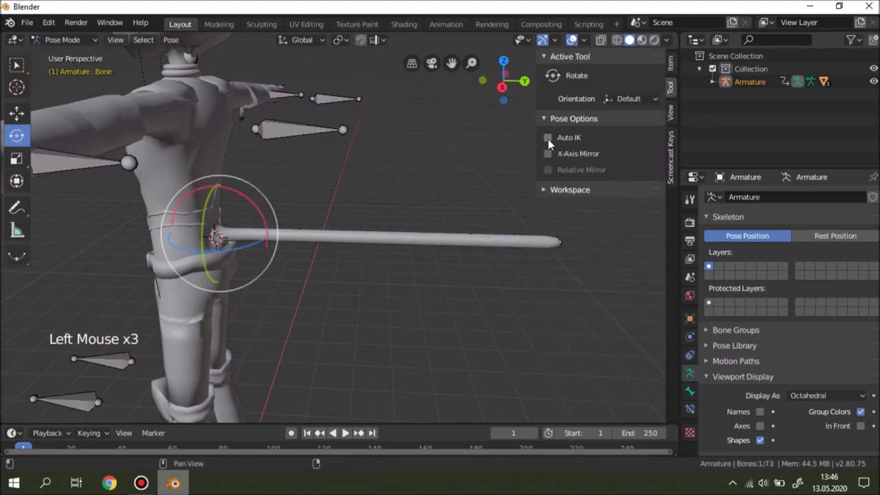
Step: Move the tail's last bone toward the body to curl the whole tail
right_click(543, 240)
right_drag(542, 237, 293, 212)
middle_drag(292, 212, 183, 257)
scroll(307, 287, up, 2)
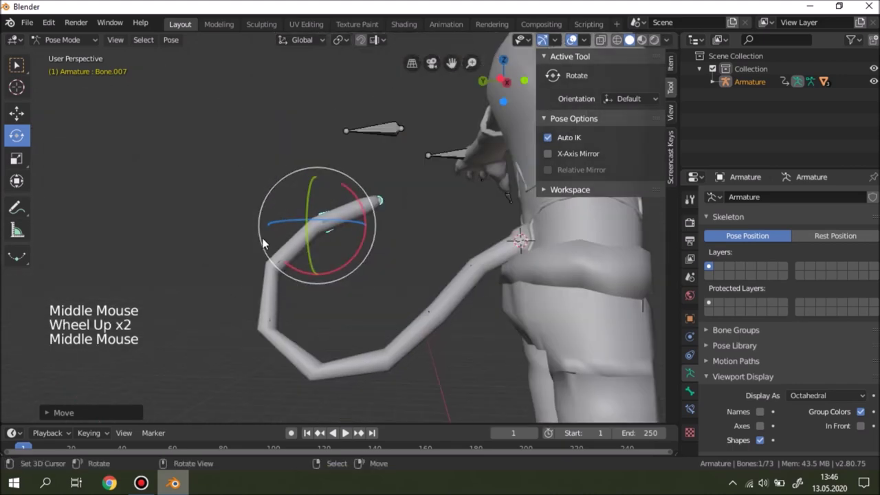
Step: Return to Object Mode, select the character mesh, and add a Subdivision Surface modifier
click(75, 40)
click(76, 55)
scroll(453, 243, down, 4)
shift+middle_drag(453, 243, 412, 254)
middle_drag(412, 254, 341, 220)
scroll(291, 285, up, 4)
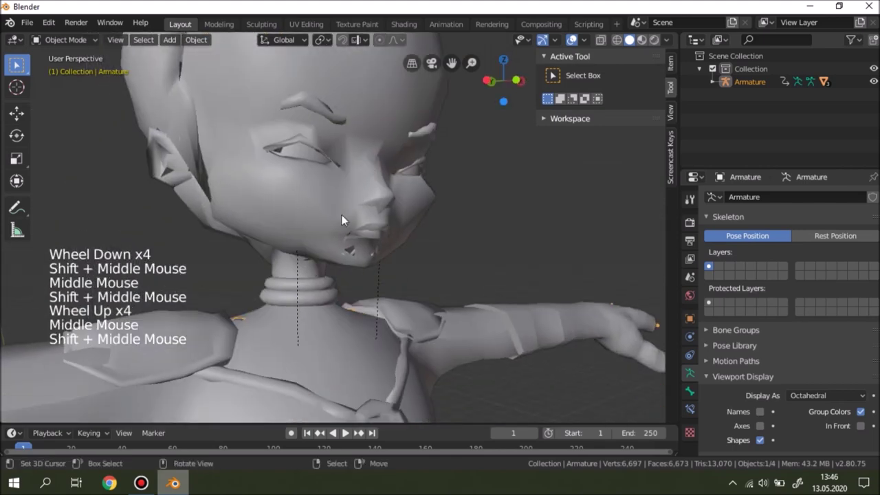
right_click(330, 229)
click(685, 336)
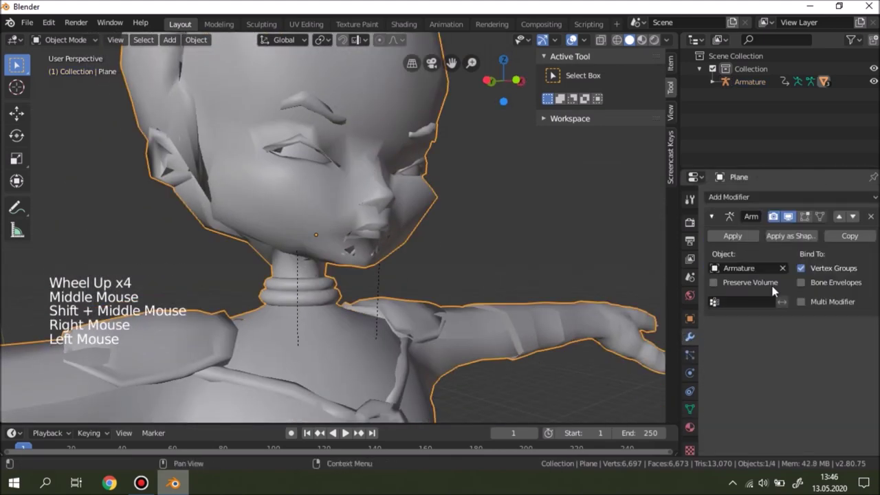
click(776, 200)
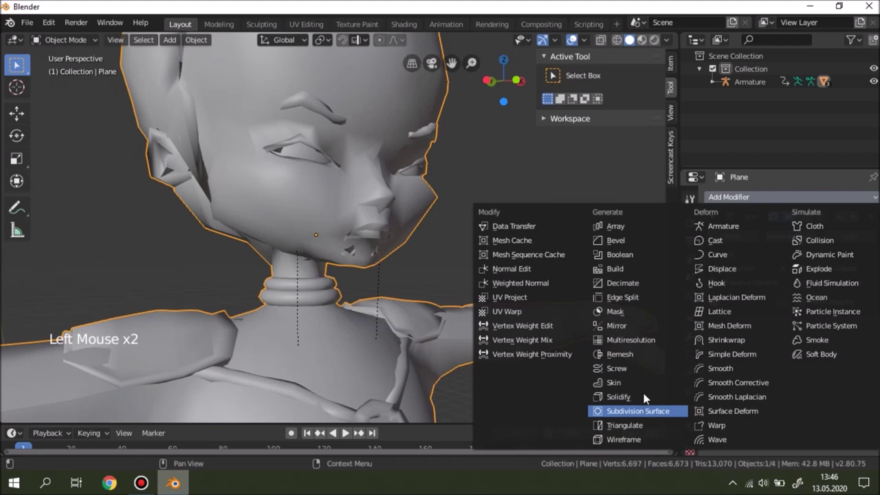
click(646, 410)
Step: Examine the textured, subdivided character's face, shoulders, tail, and full body from several sides
mouse_move(518, 283)
middle_down()
mouse_move(286, 318)
mouse_move(330, 289)
middle_up()
key(a)
key(a)
key(a)
middle_drag(330, 288, 447, 220)
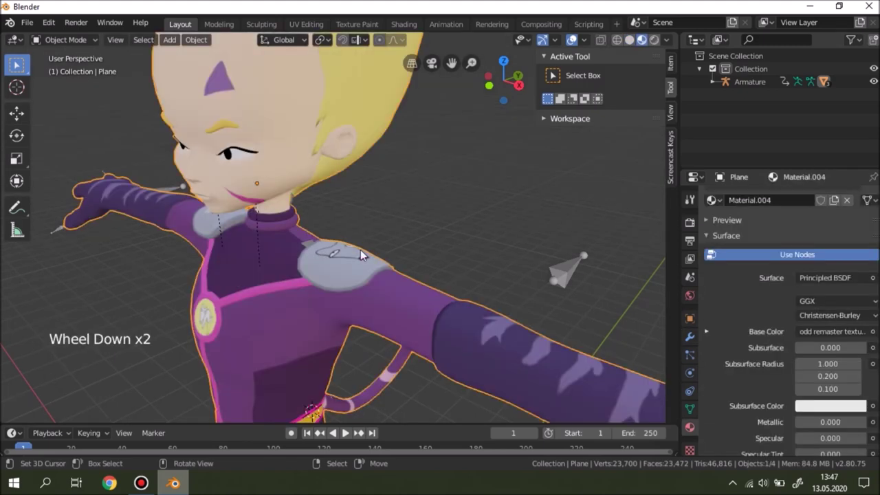
middle_drag(360, 250, 191, 344)
key(a)
key(a)
key(a)
scroll(385, 270, up, 7)
scroll(485, 255, down, 4)
scroll(466, 249, down, 3)
shift+middle_drag(466, 250, 385, 282)
middle_drag(385, 282, 344, 277)
scroll(348, 259, down, 4)
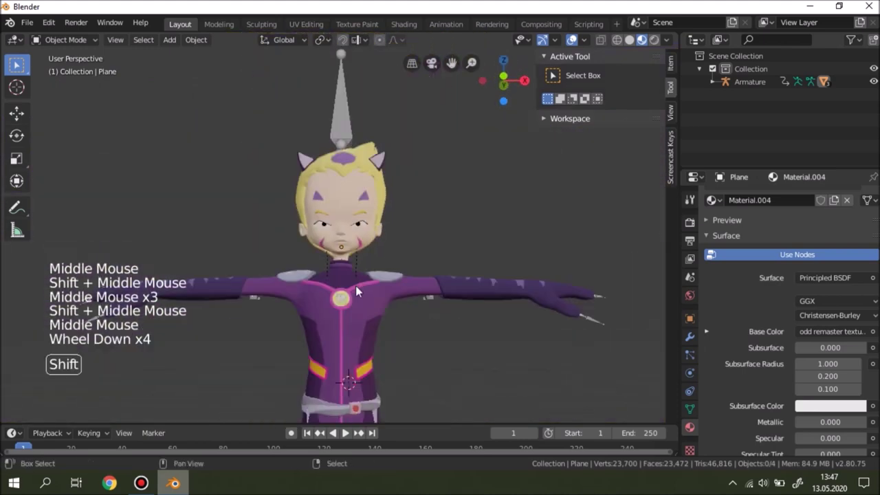
shift+middle_drag(355, 285, 359, 199)
middle_drag(359, 199, 347, 219)
scroll(359, 181, down, 4)
middle_drag(347, 218, 350, 218)
Step: Set the character mesh's Subdivision Surface viewport level to 0
right_click(349, 218)
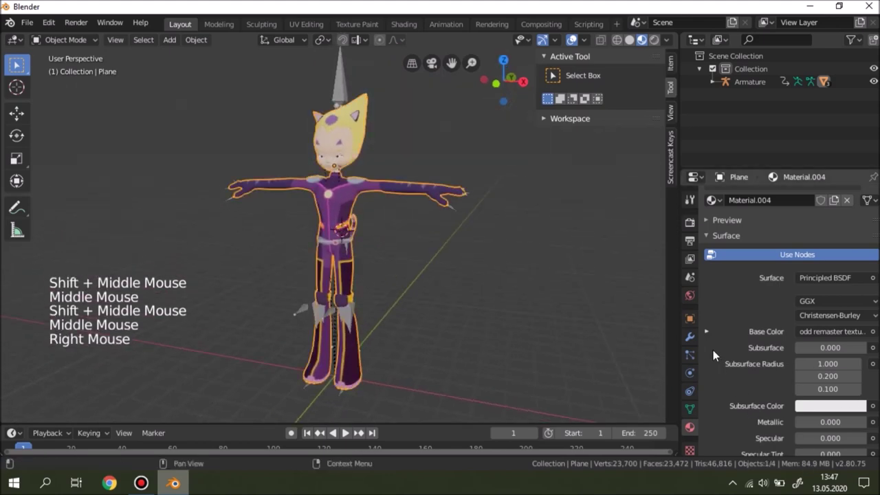
click(689, 336)
click(710, 407)
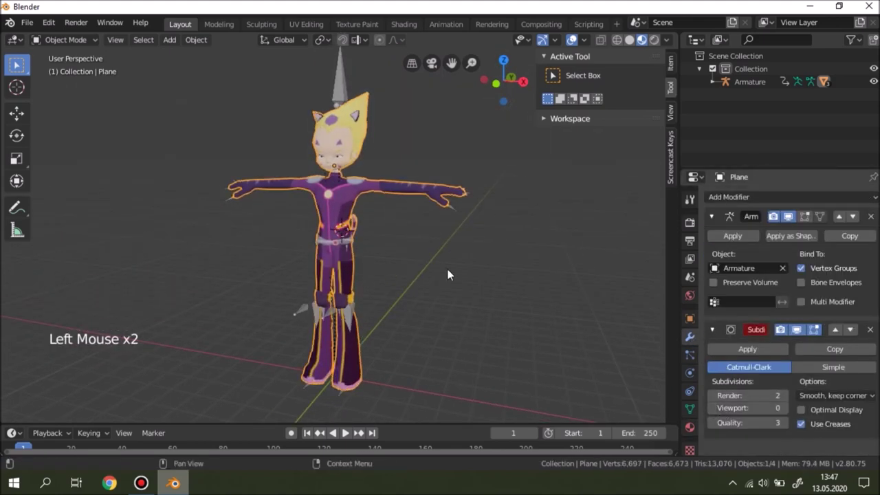
Step: Deselect the mesh, select the armature, and switch it to Pose Mode
key(a)
key(a)
key(a)
middle_drag(366, 172, 280, 184)
right_click(321, 75)
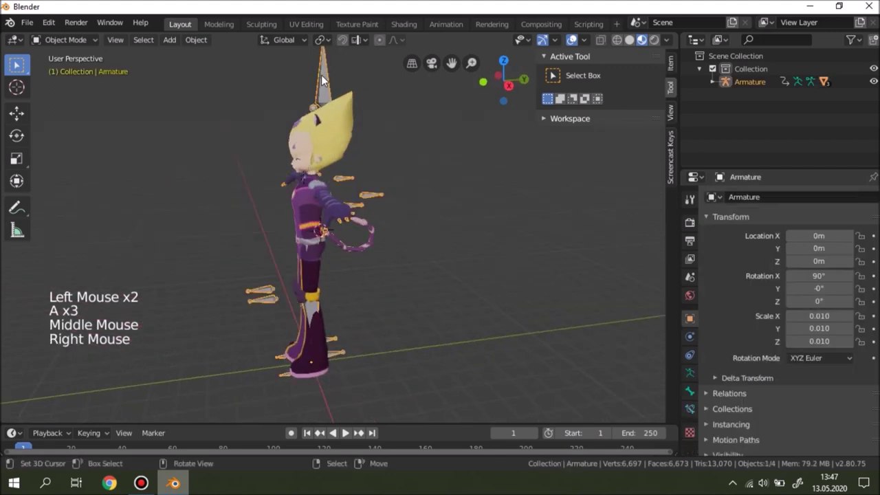
drag(80, 40, 73, 88)
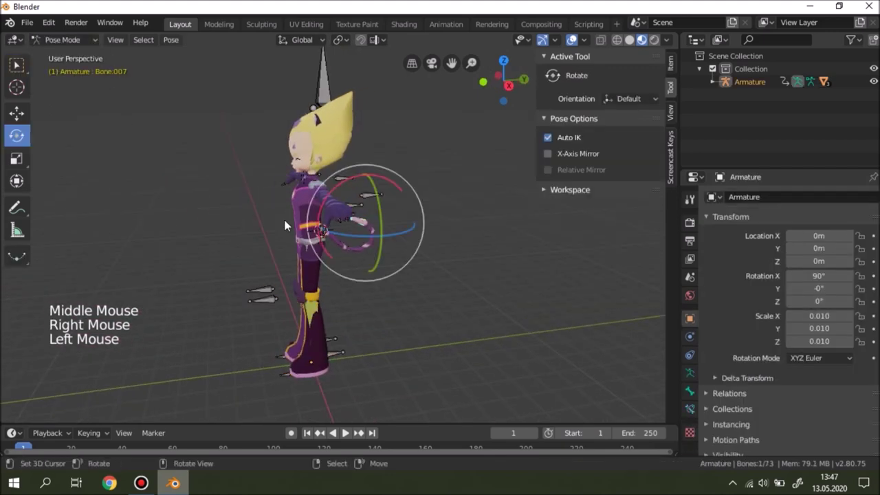
Step: Move the tail's last bone with Auto IK to repose the tail behind the character's hips
middle_drag(282, 218, 291, 203)
scroll(370, 208, up, 2)
right_drag(395, 219, 270, 263)
middle_drag(270, 263, 350, 246)
scroll(380, 227, down, 2)
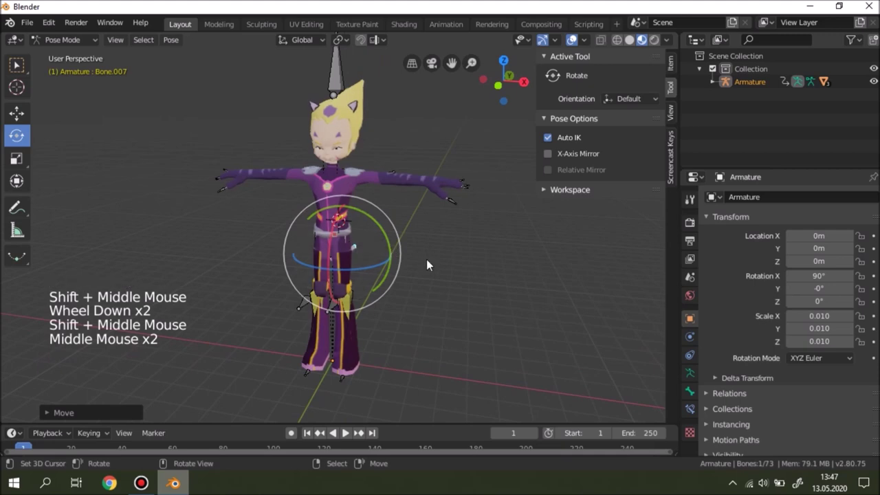